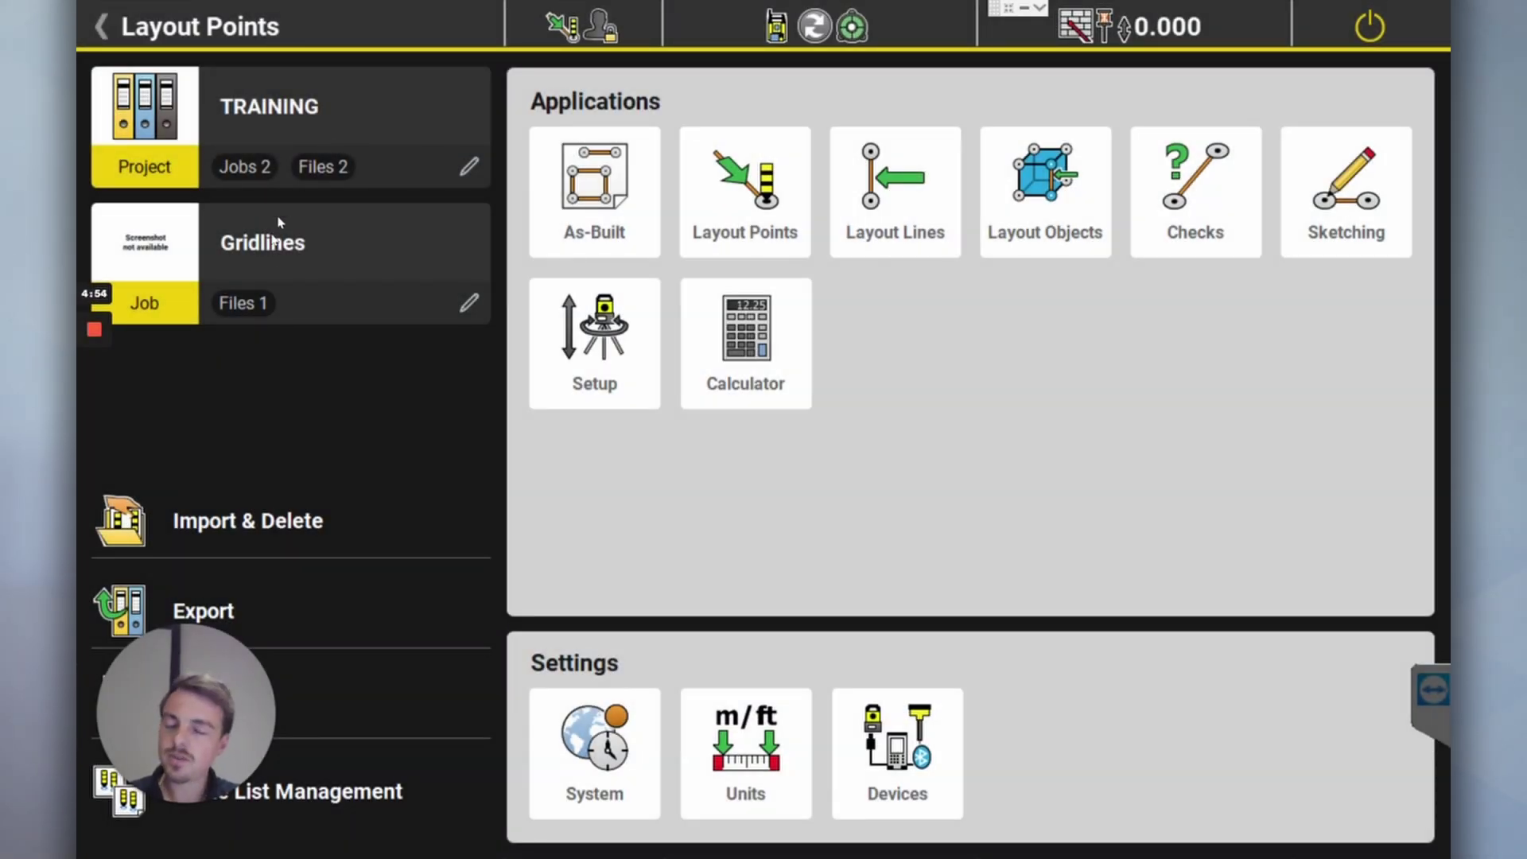
Step: Look at the jobs in the TRAINING project and return to the home screen
{"action": "left_click", "coordinate": [195, 256]}
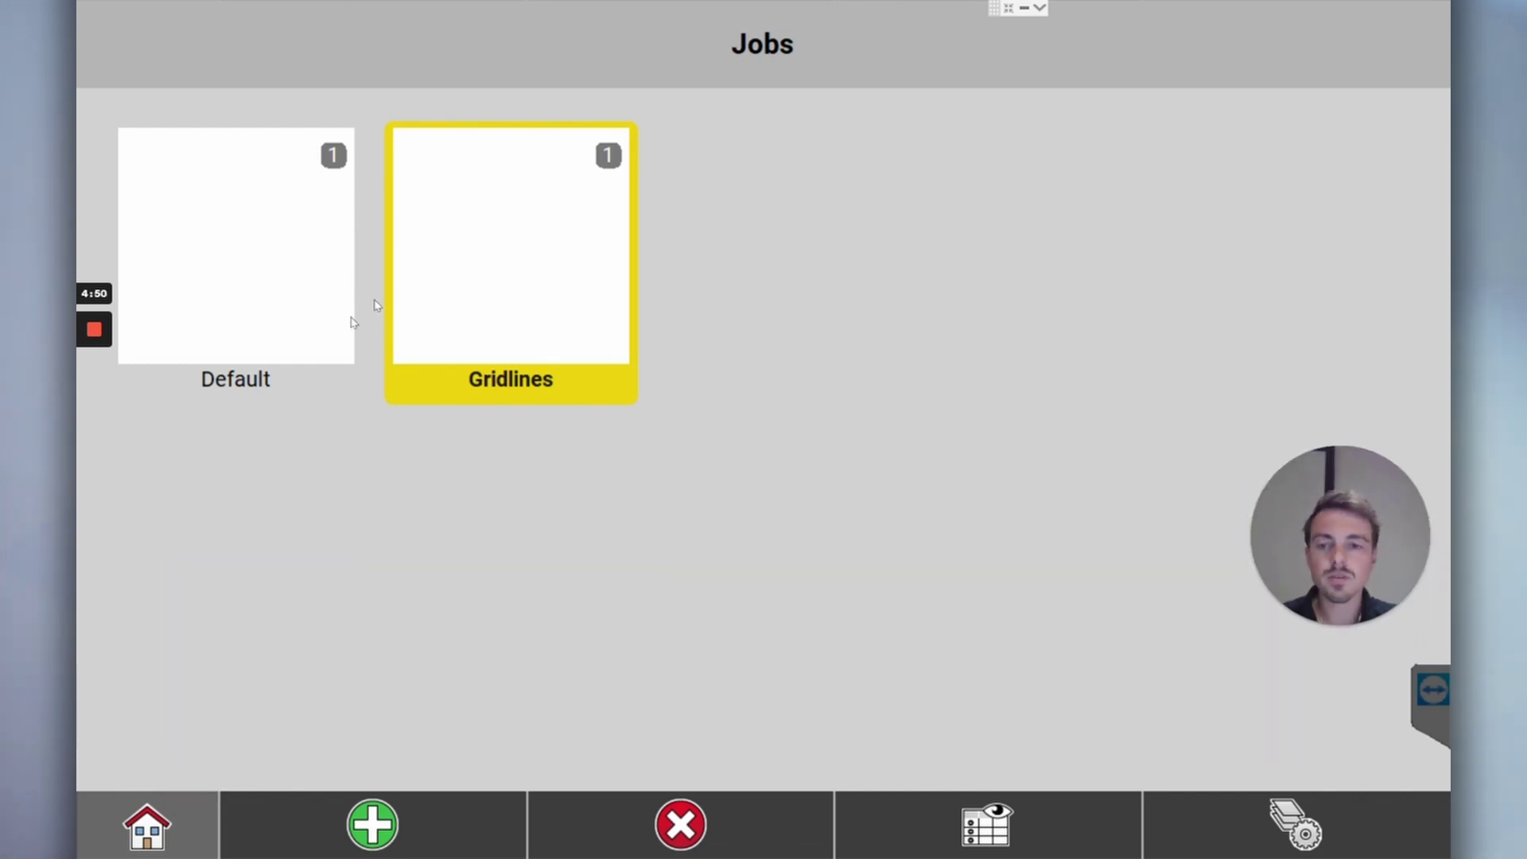
{"action": "left_click", "coordinate": [149, 829]}
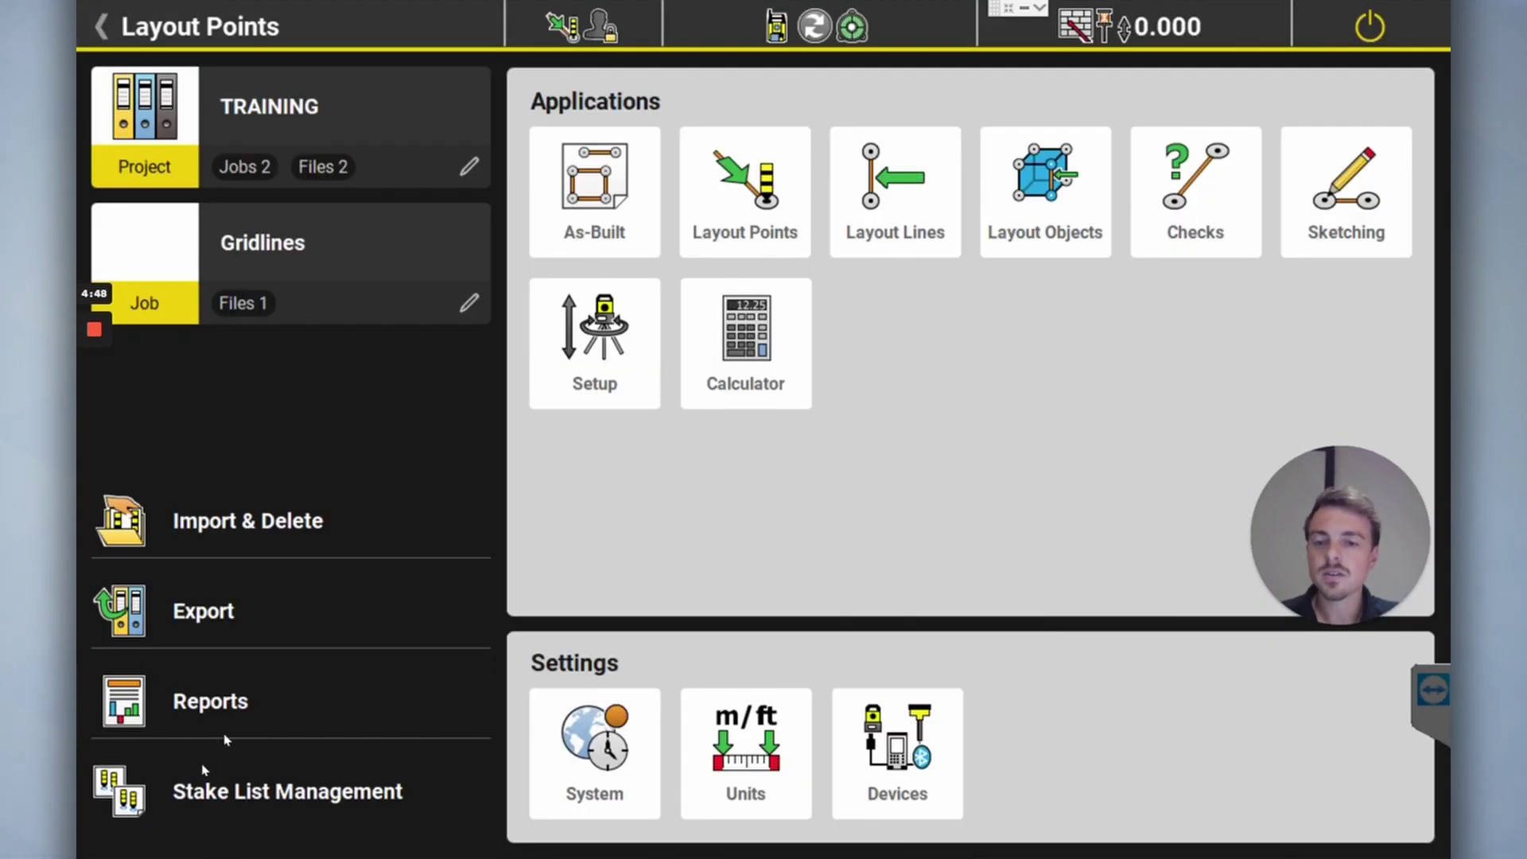
Step: Select Layout Plan.dxf on the removable disk as reference data to import and open its import settings
{"action": "left_click", "coordinate": [208, 524]}
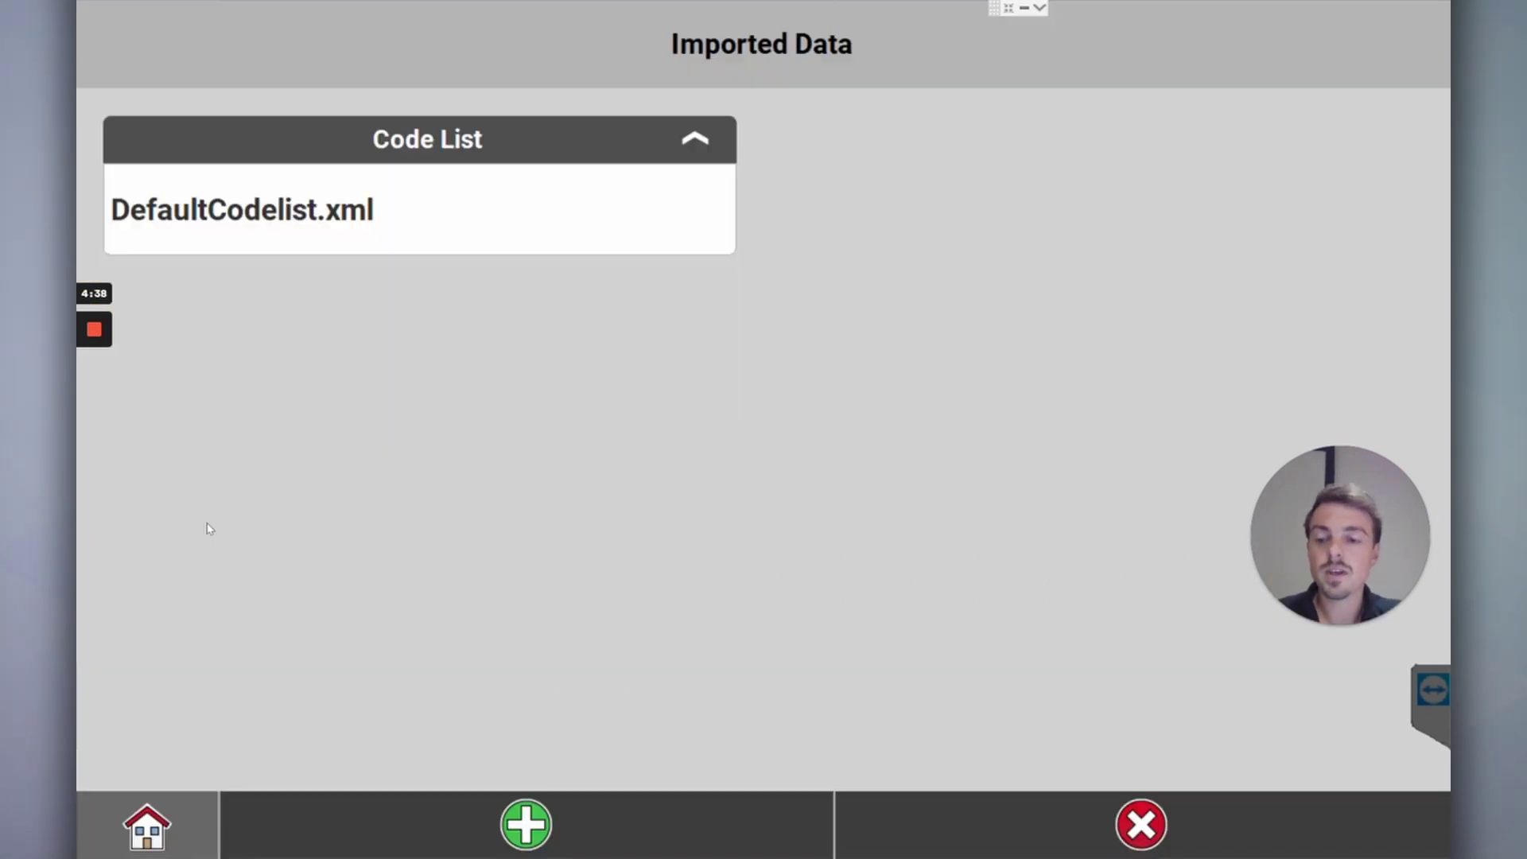
{"action": "left_click", "coordinate": [548, 832]}
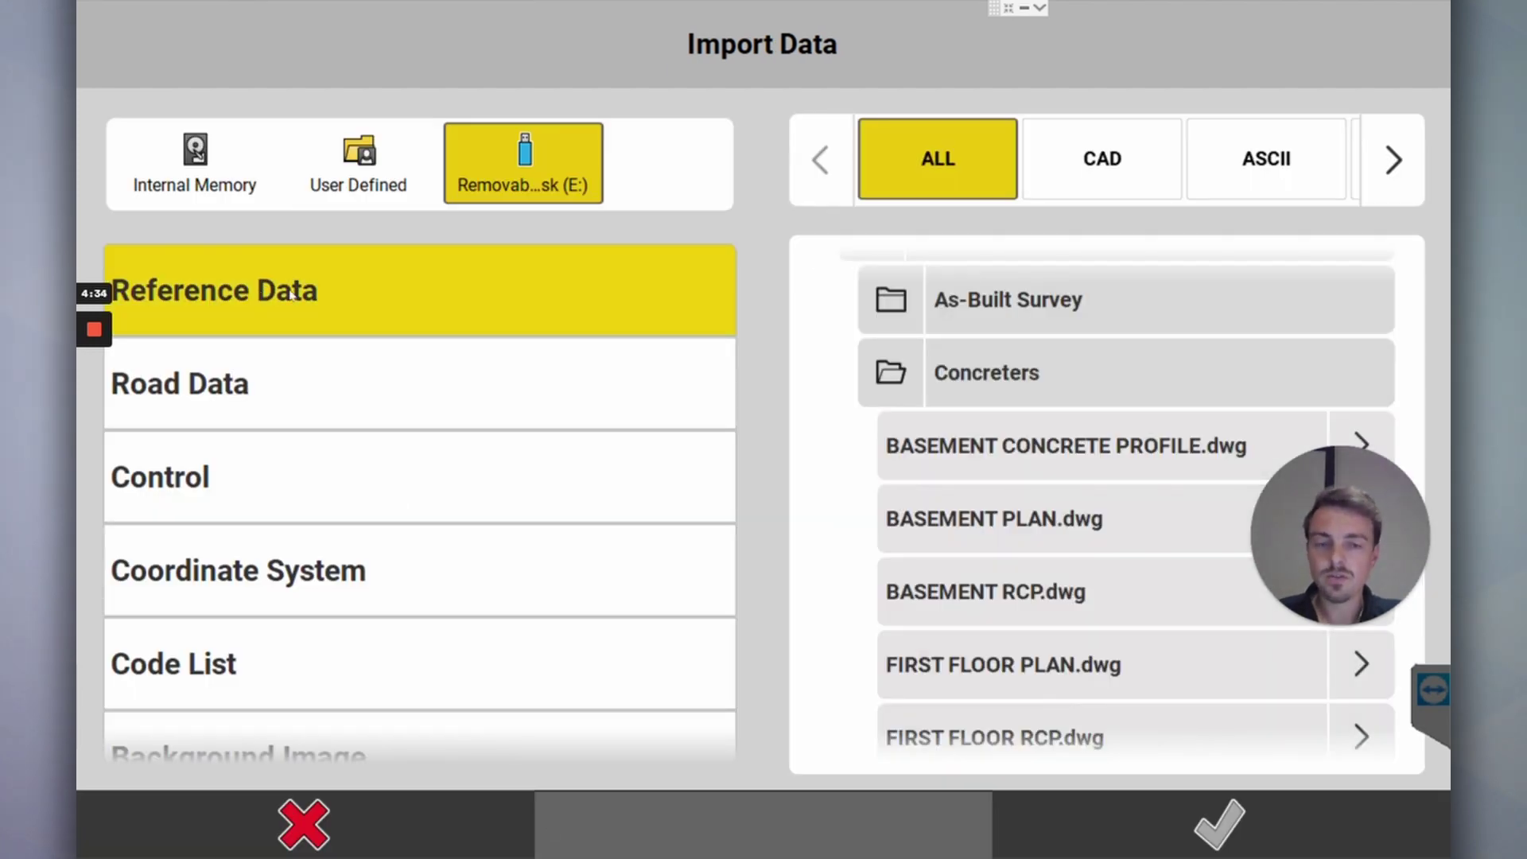
{"action": "scroll", "coordinate": [985, 436], "scroll_direction": "up", "scroll_amount": 5}
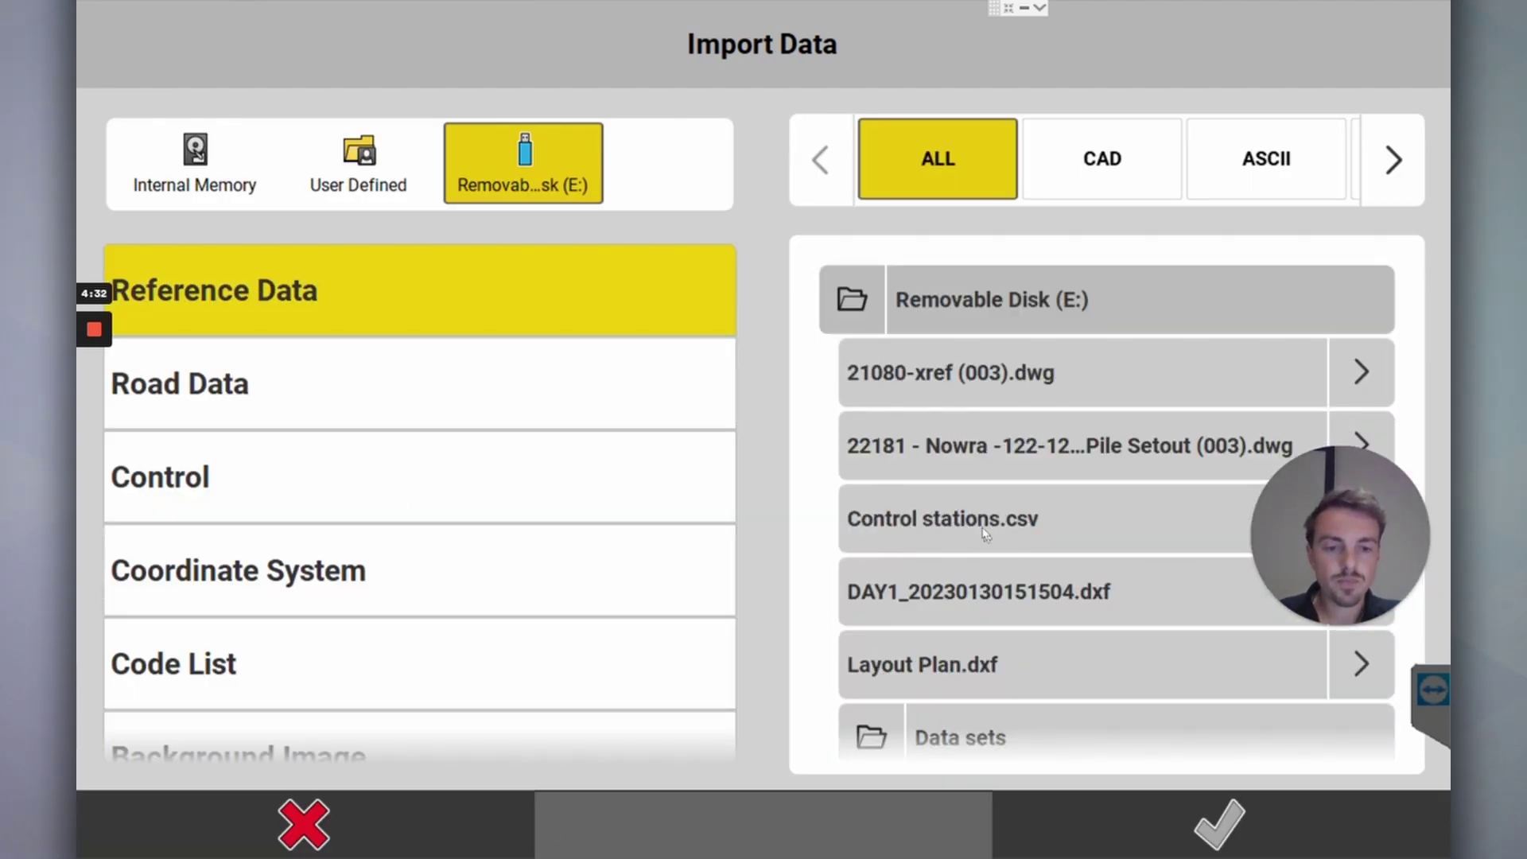
{"action": "left_click", "coordinate": [972, 662]}
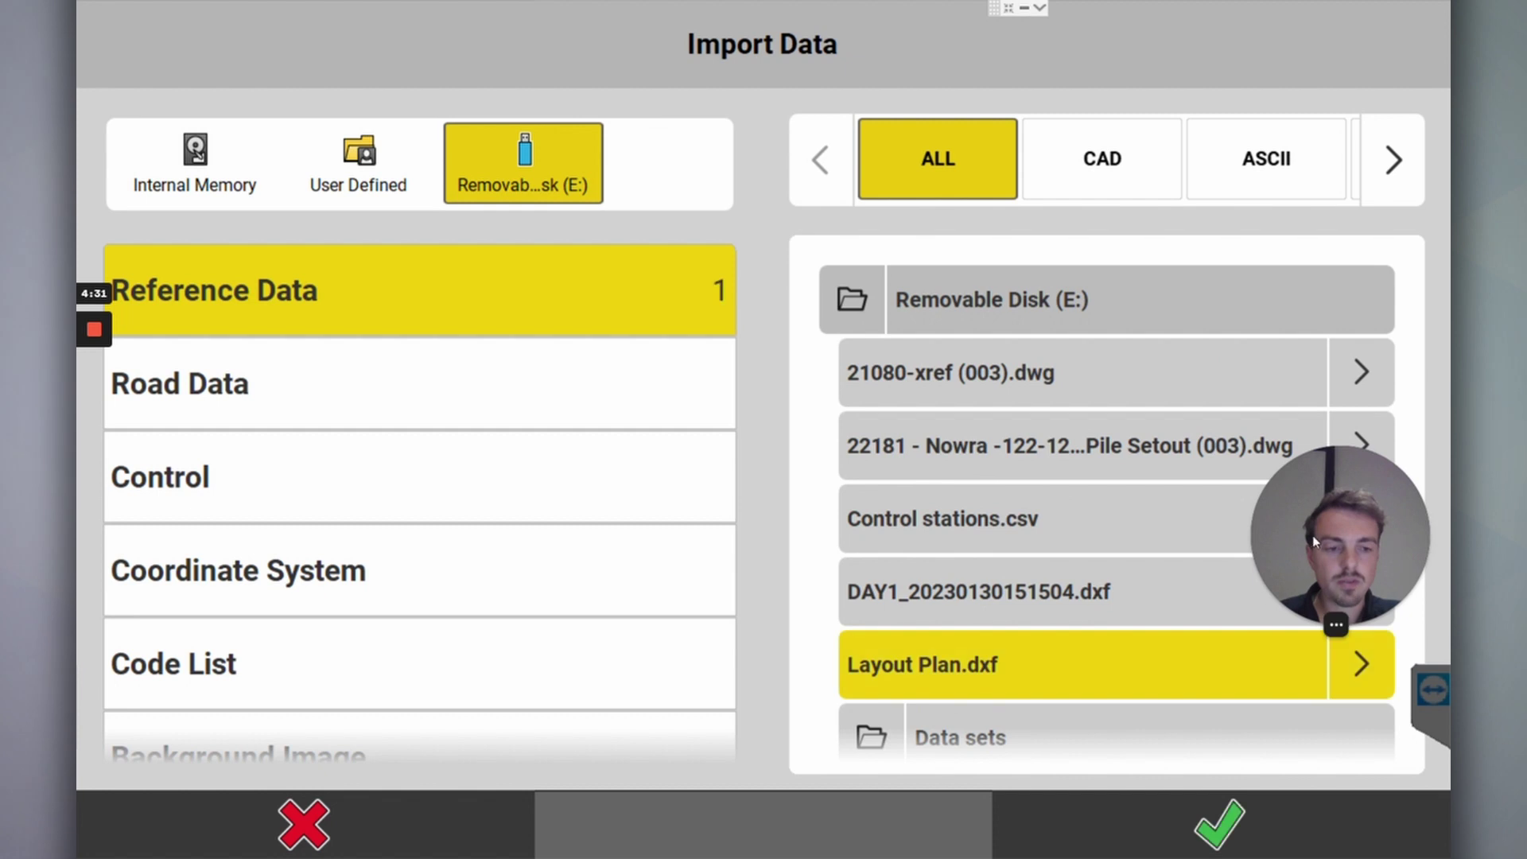
{"action": "left_click", "coordinate": [1359, 663]}
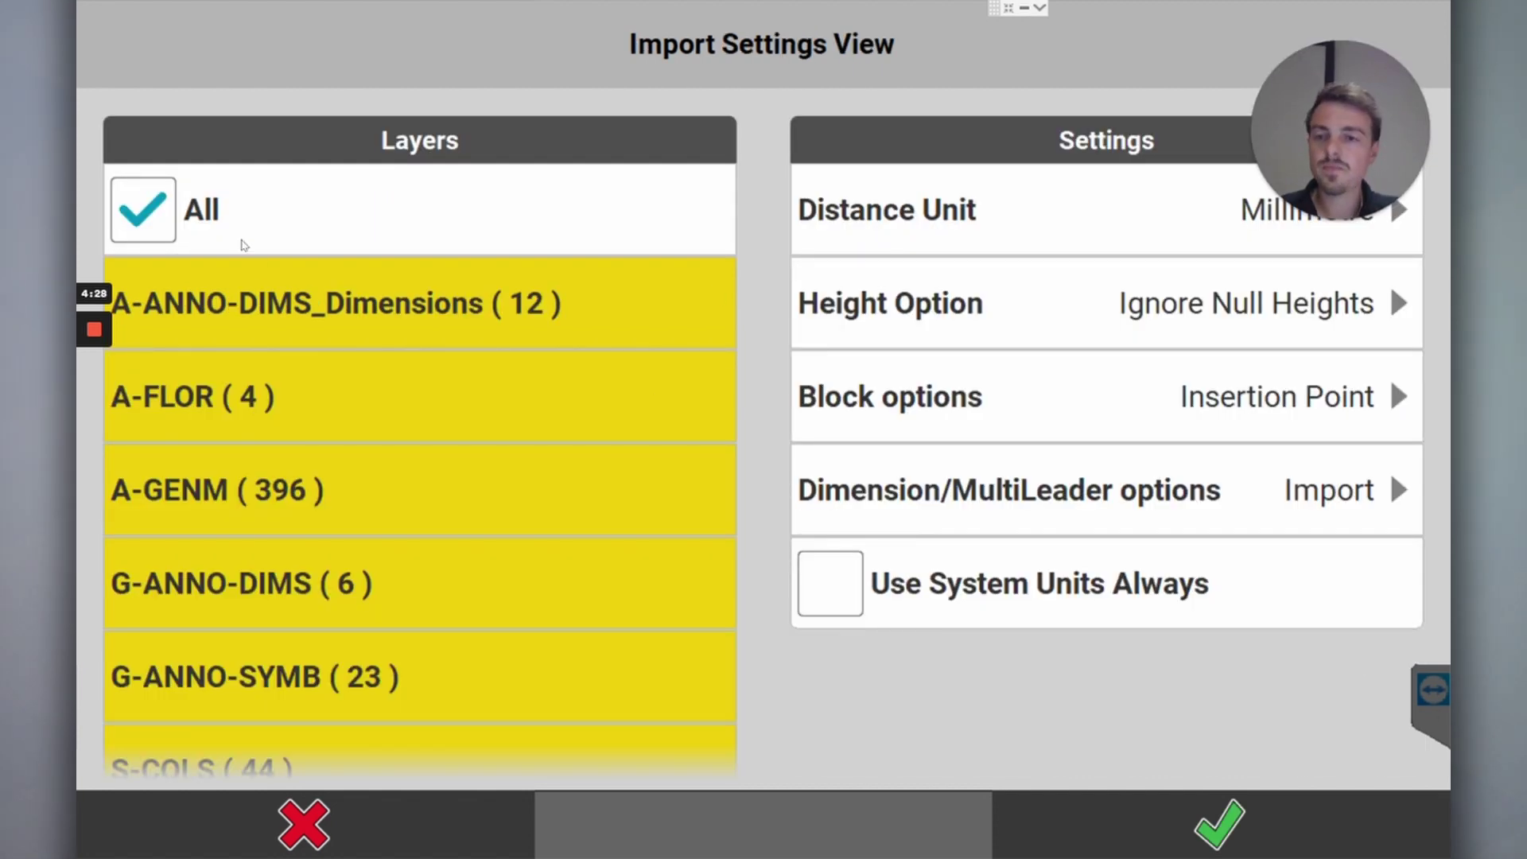
Step: Exclude the S-FNDN and S-FNDN-HDLN layers from the Layout Plan.dxf import
{"action": "scroll", "coordinate": [254, 381], "scroll_direction": "down", "scroll_amount": 3}
{"action": "scroll", "coordinate": [264, 396], "scroll_direction": "down", "scroll_amount": 3}
{"action": "left_click", "coordinate": [287, 344]}
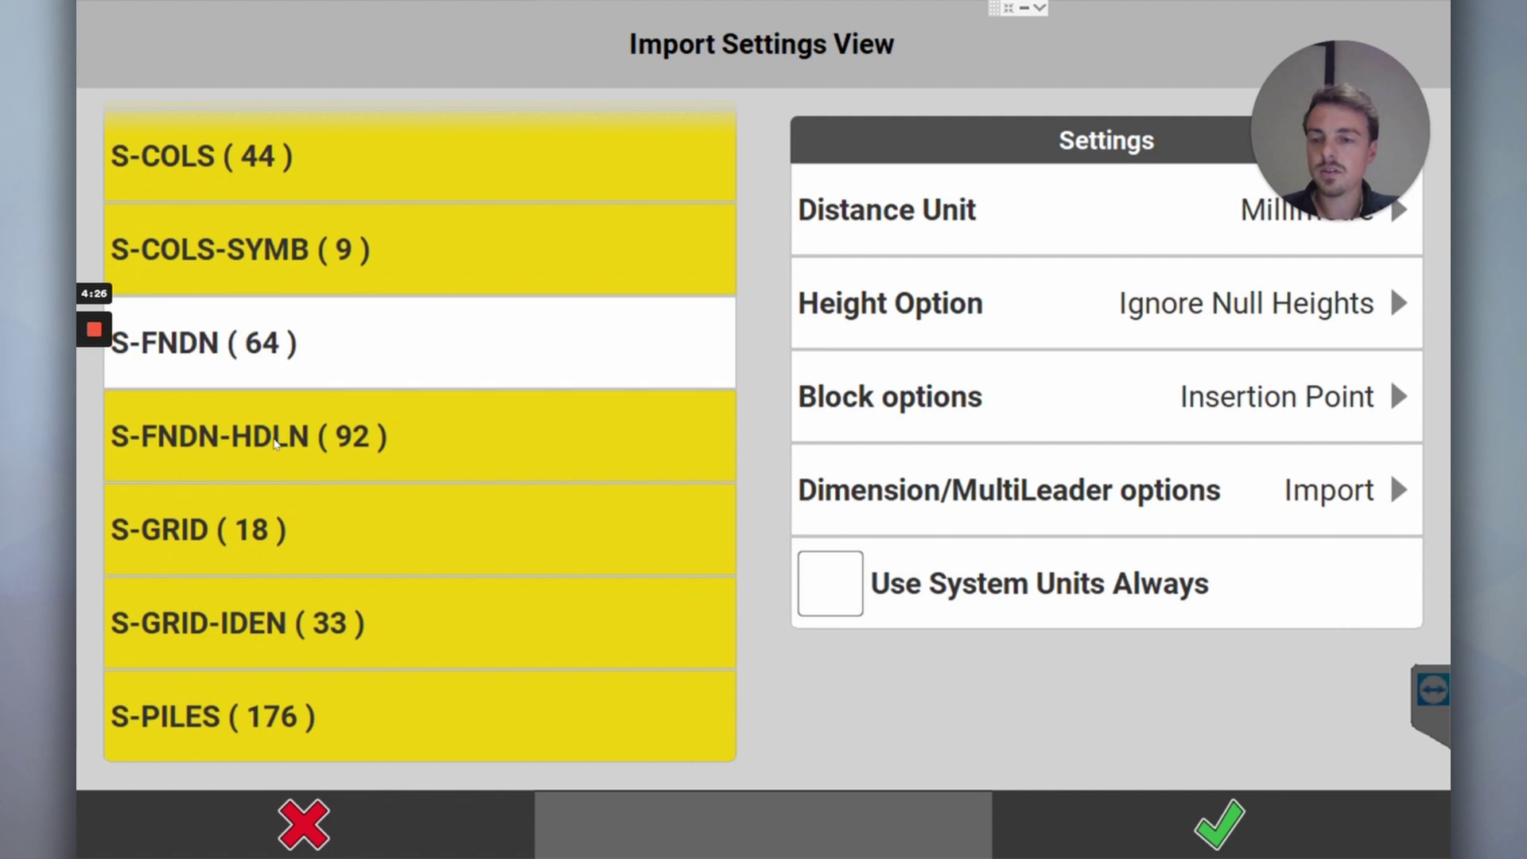
{"action": "left_click", "coordinate": [290, 434]}
{"action": "scroll", "coordinate": [310, 477], "scroll_direction": "up", "scroll_amount": 5}
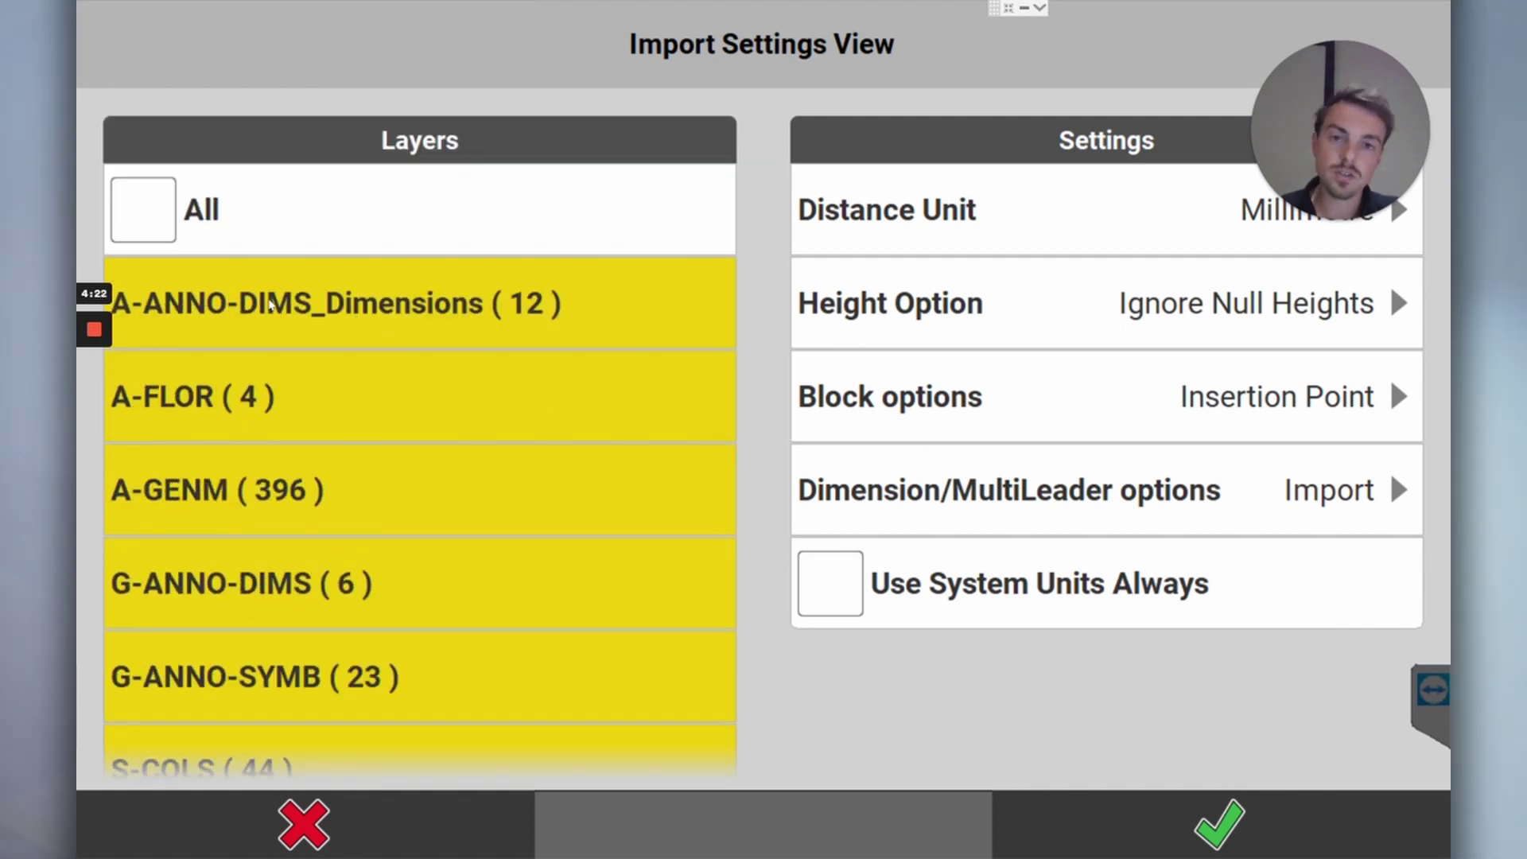
Step: Set the Dimension/MultiLeader options to Ignore for the Layout Plan.dxf import
{"action": "left_click", "coordinate": [1191, 500]}
{"action": "left_click", "coordinate": [191, 263]}
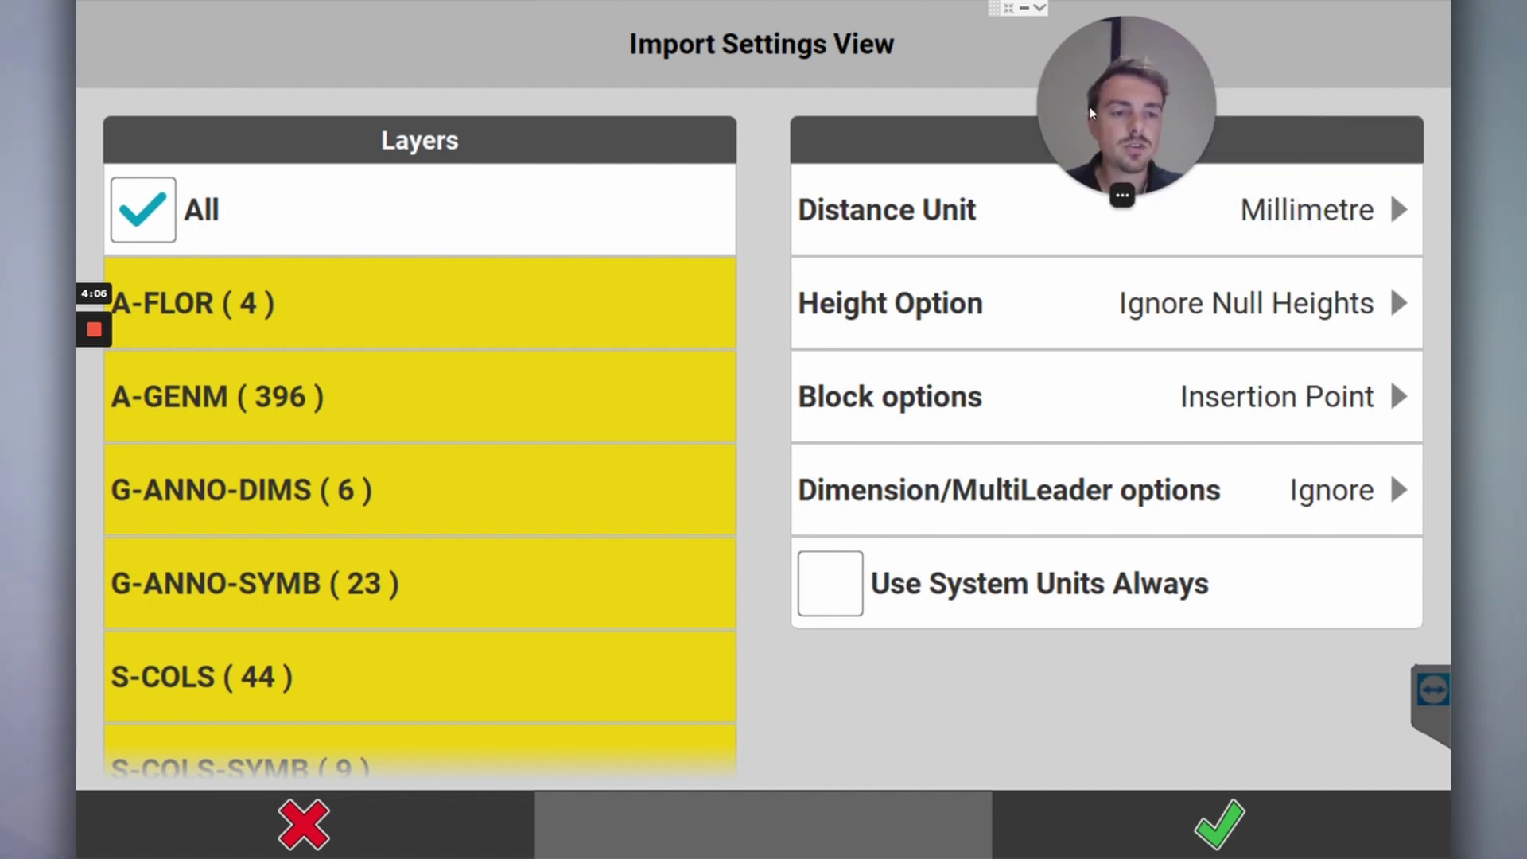
Step: Try the Explode setting for the block options and return them to Insertion Point
{"action": "left_click", "coordinate": [1296, 412]}
{"action": "left_click", "coordinate": [416, 273]}
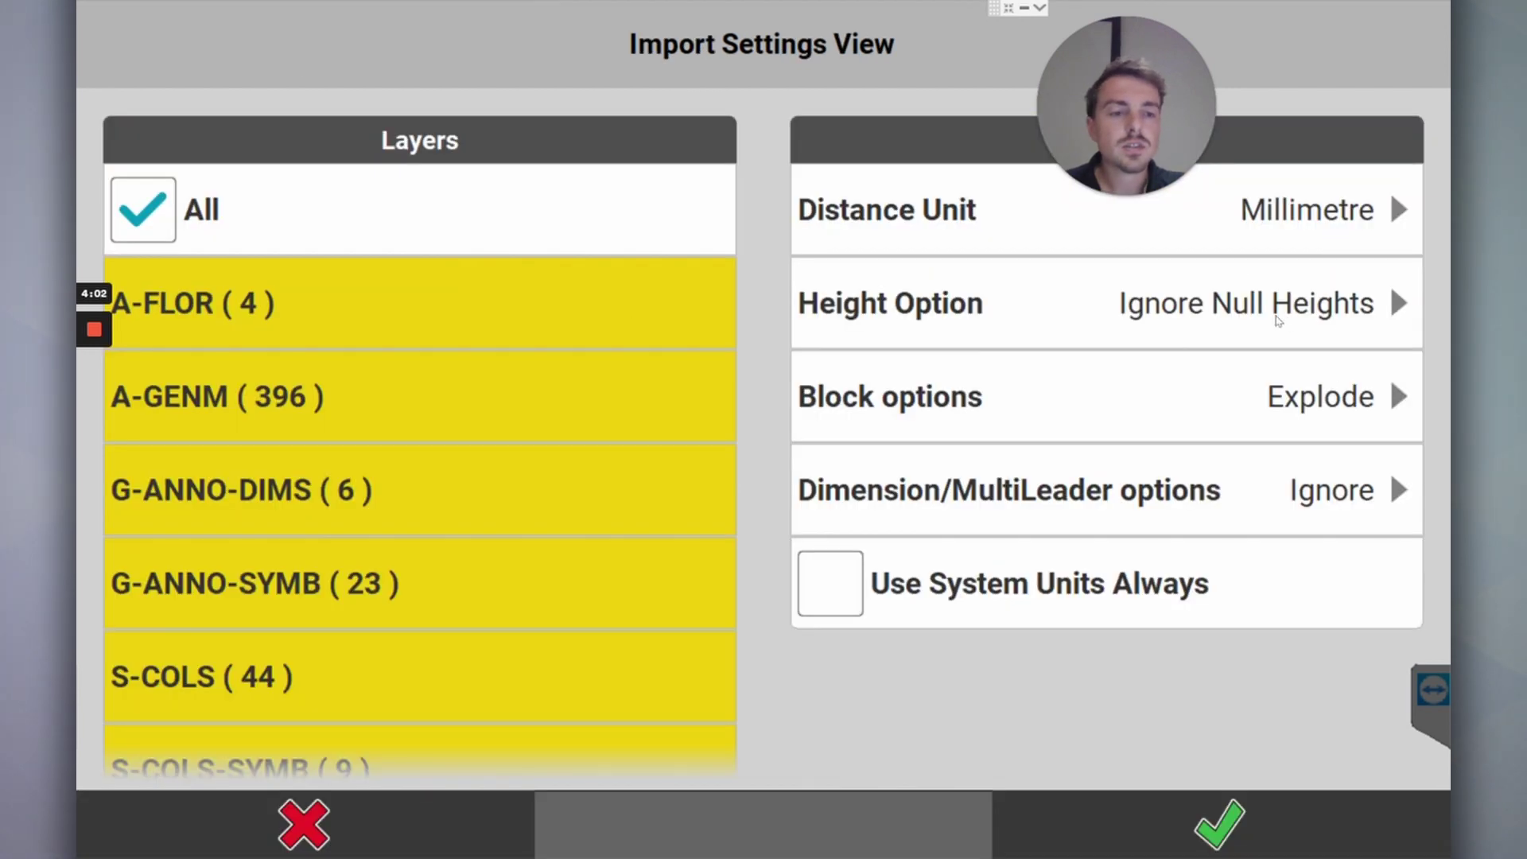
{"action": "left_click", "coordinate": [1276, 390]}
{"action": "left_click", "coordinate": [308, 160]}
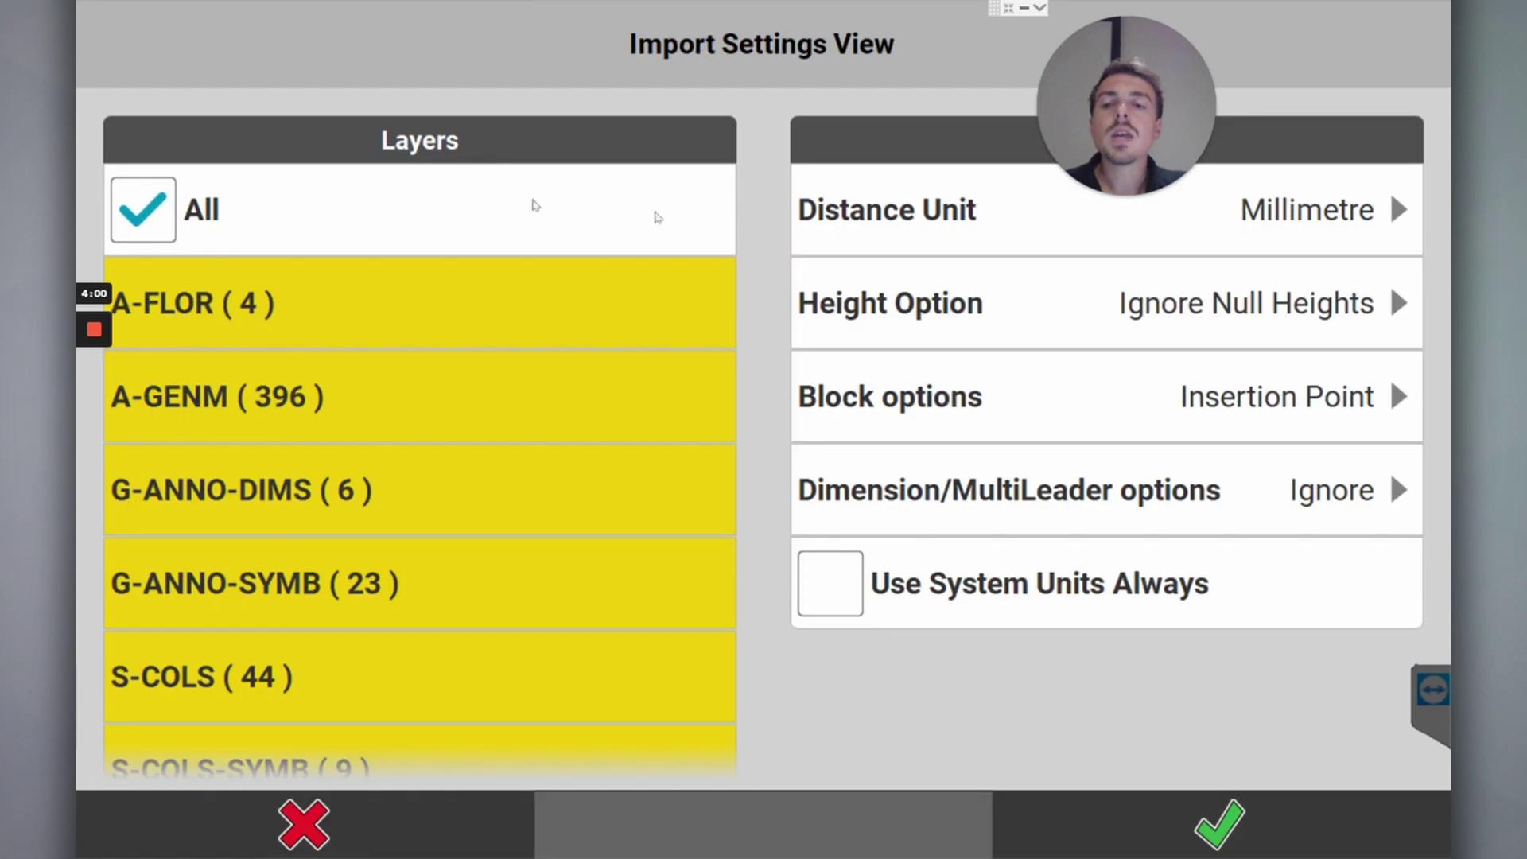
Step: Accept the import settings and import Layout Plan.dxf as reference data
{"action": "left_click", "coordinate": [1217, 835]}
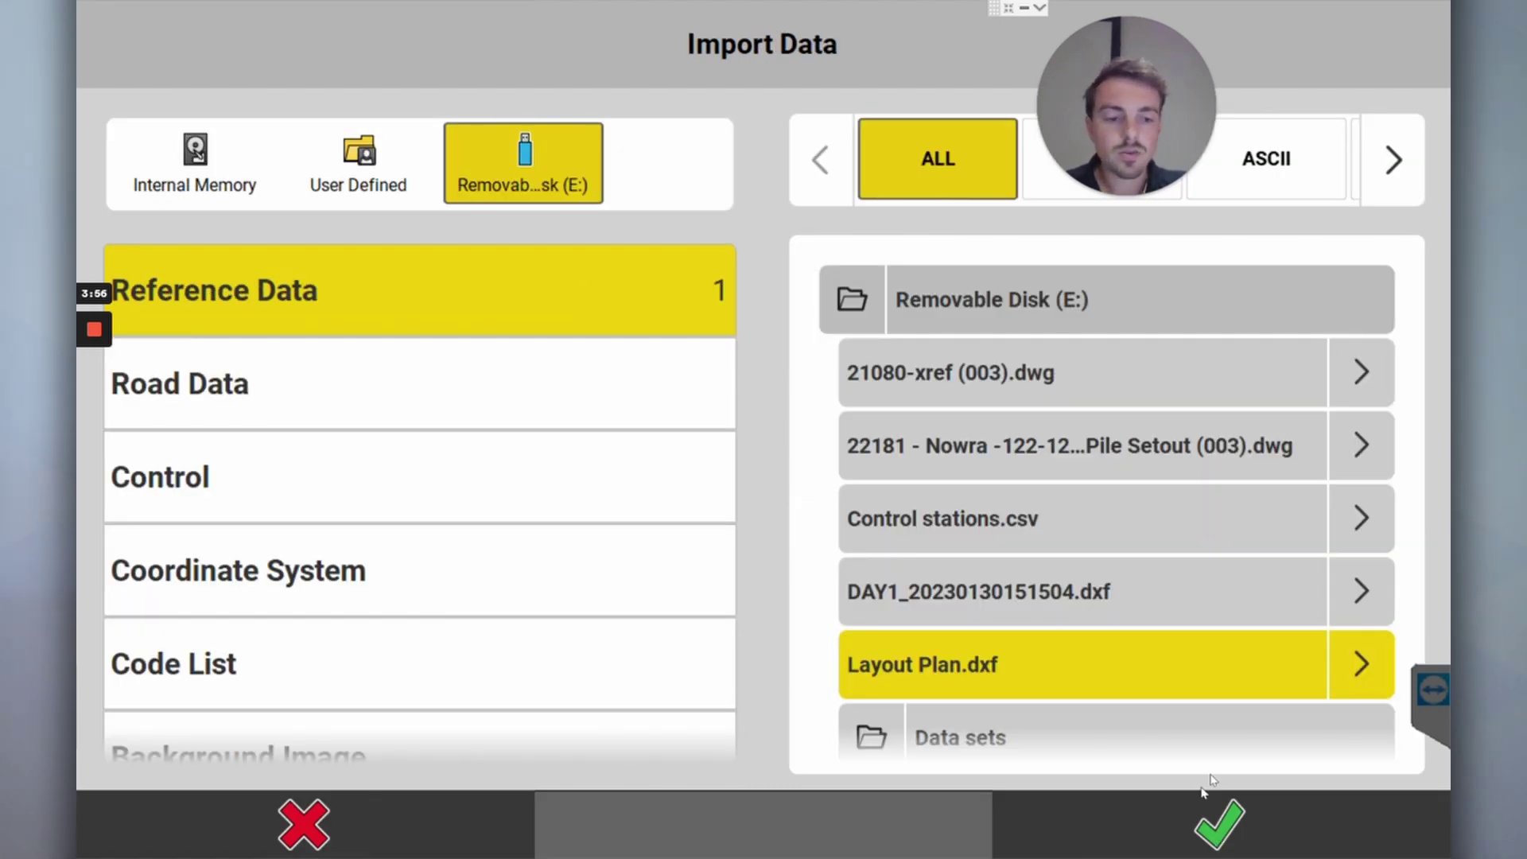
{"action": "left_click", "coordinate": [1217, 835]}
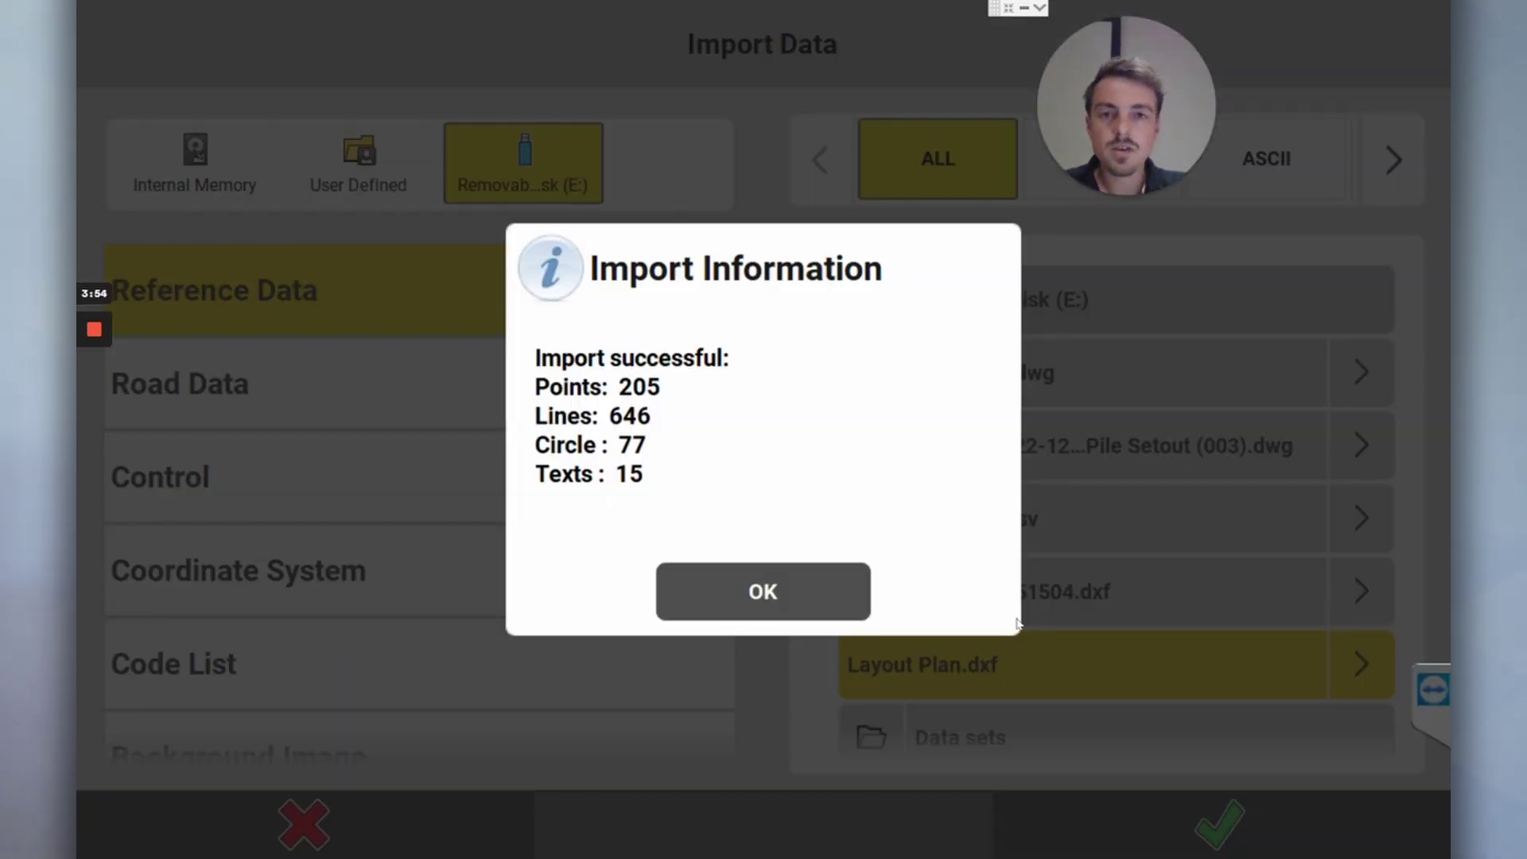
{"action": "left_click", "coordinate": [763, 593]}
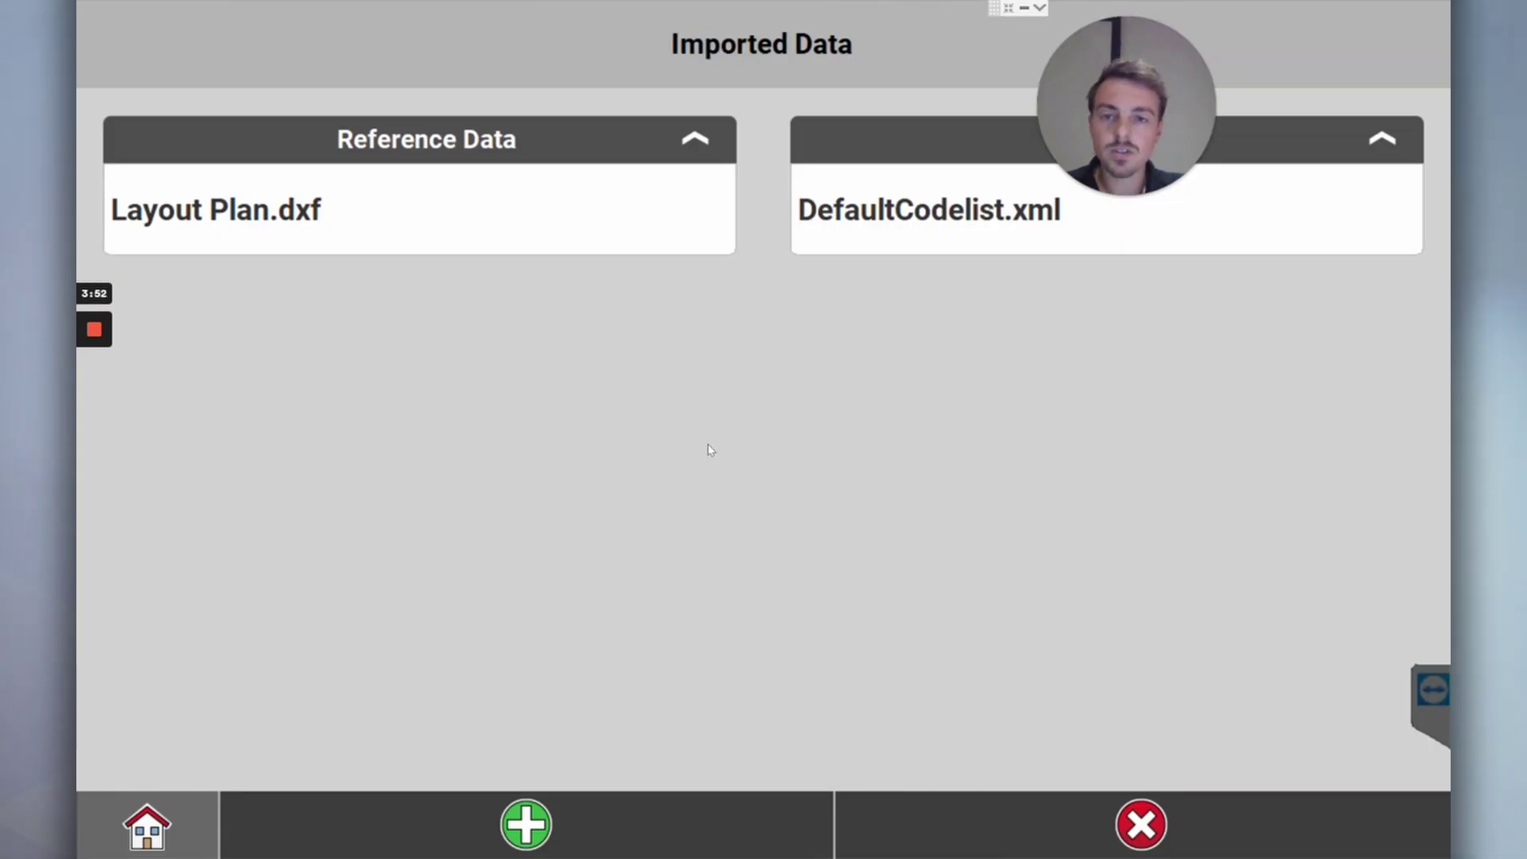
Step: Select Control stations.csv on the removable disk as control data to import and open its import settings
{"action": "left_click", "coordinate": [525, 831]}
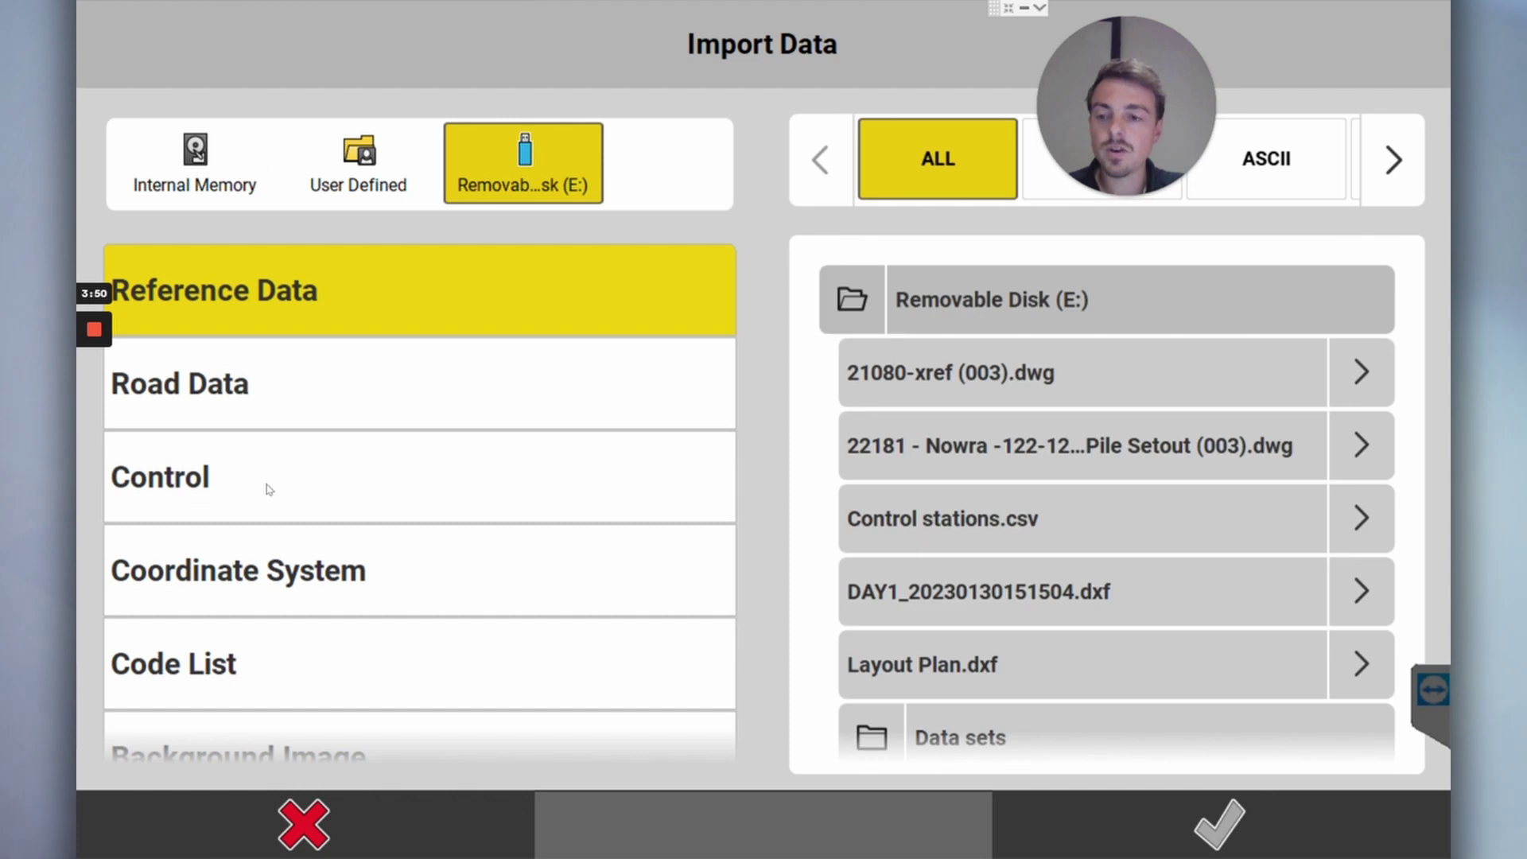
{"action": "left_click", "coordinate": [253, 481]}
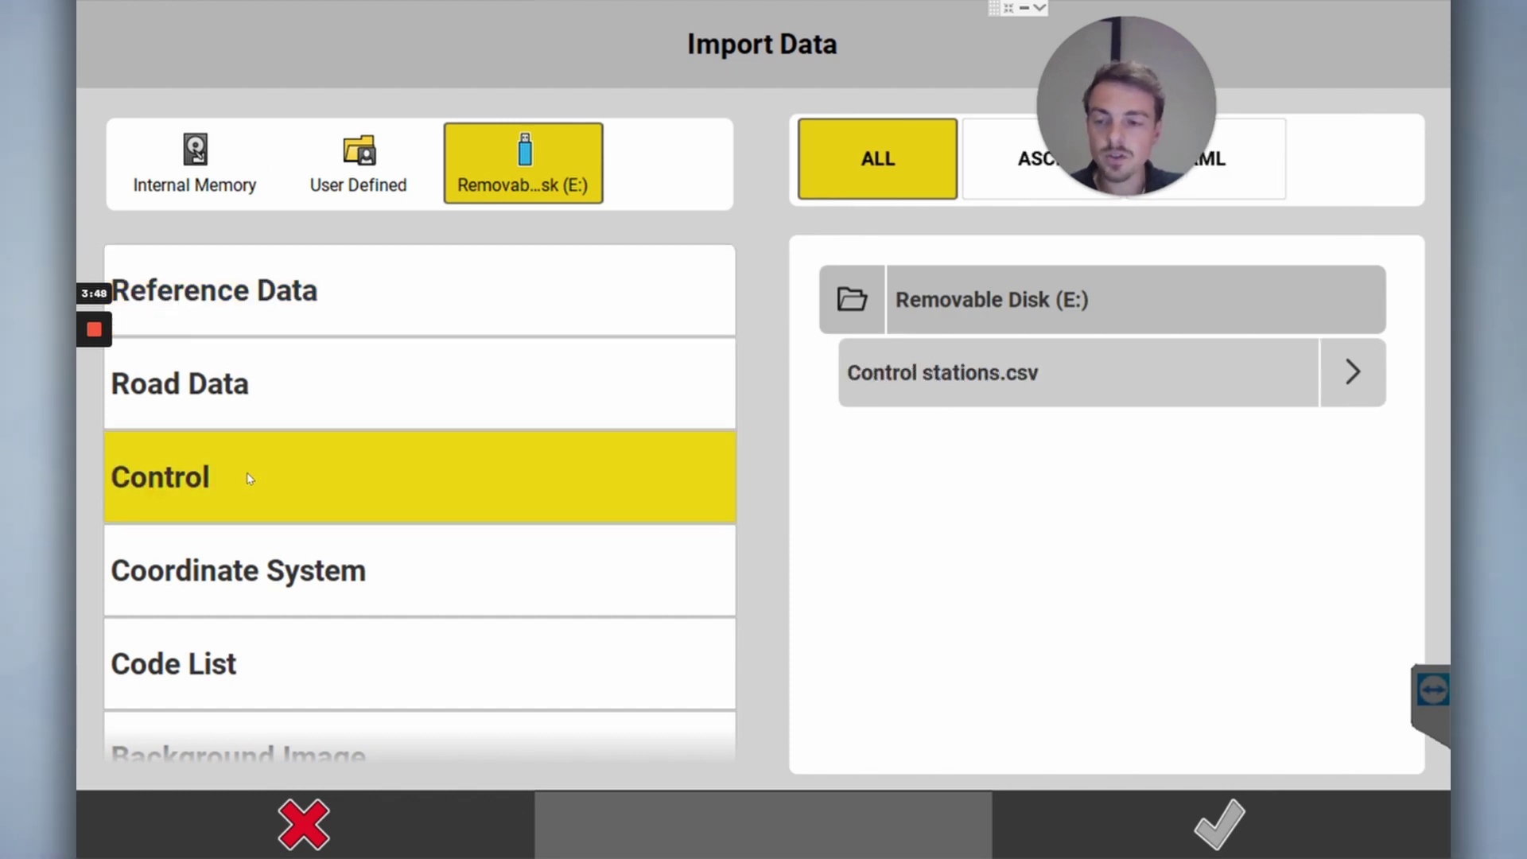
{"action": "left_click", "coordinate": [1012, 386]}
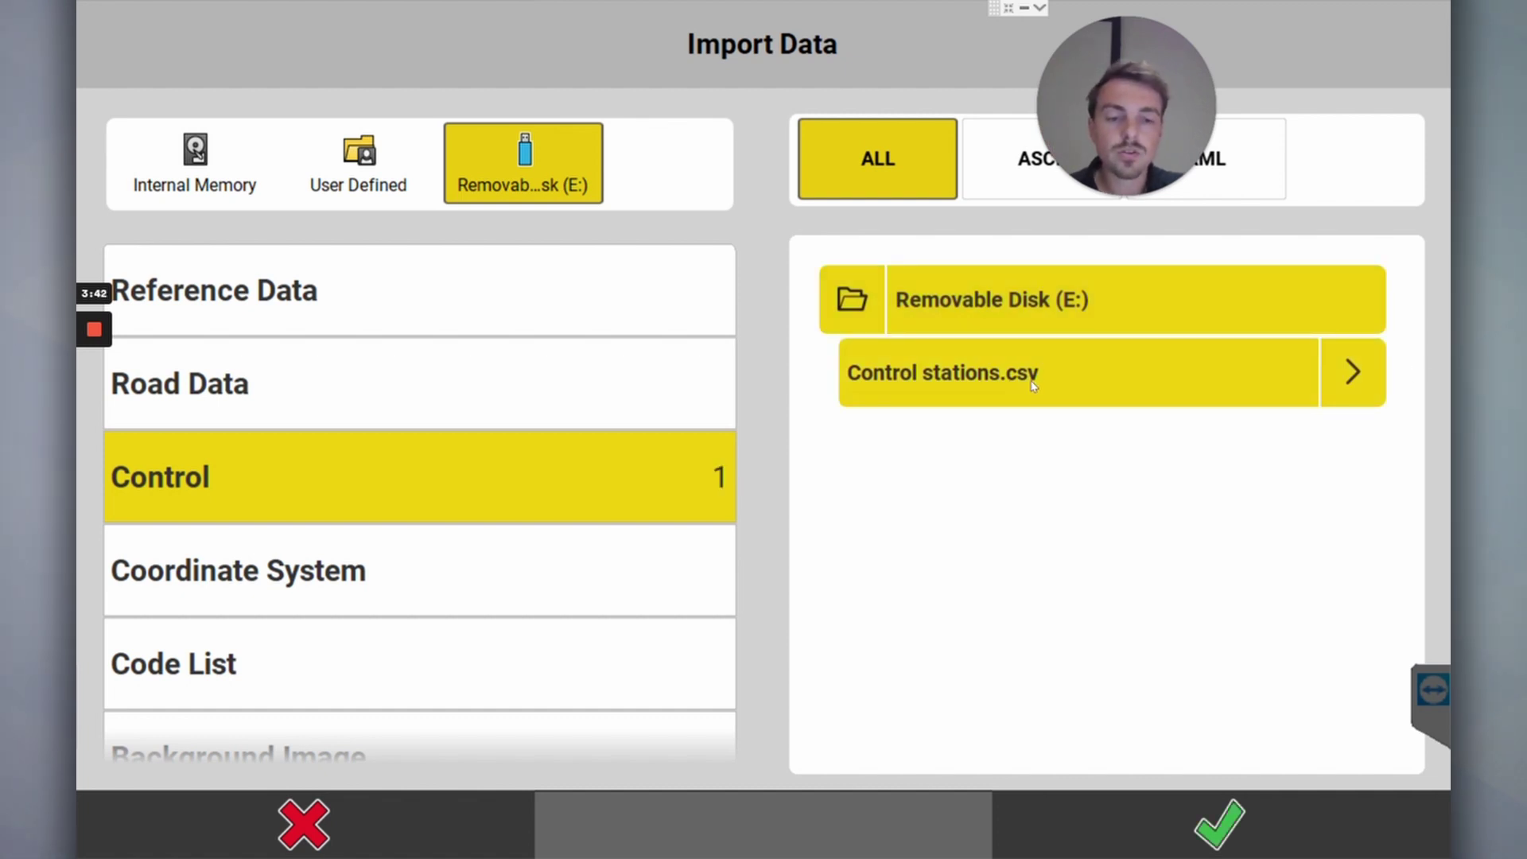
{"action": "left_click", "coordinate": [1353, 374]}
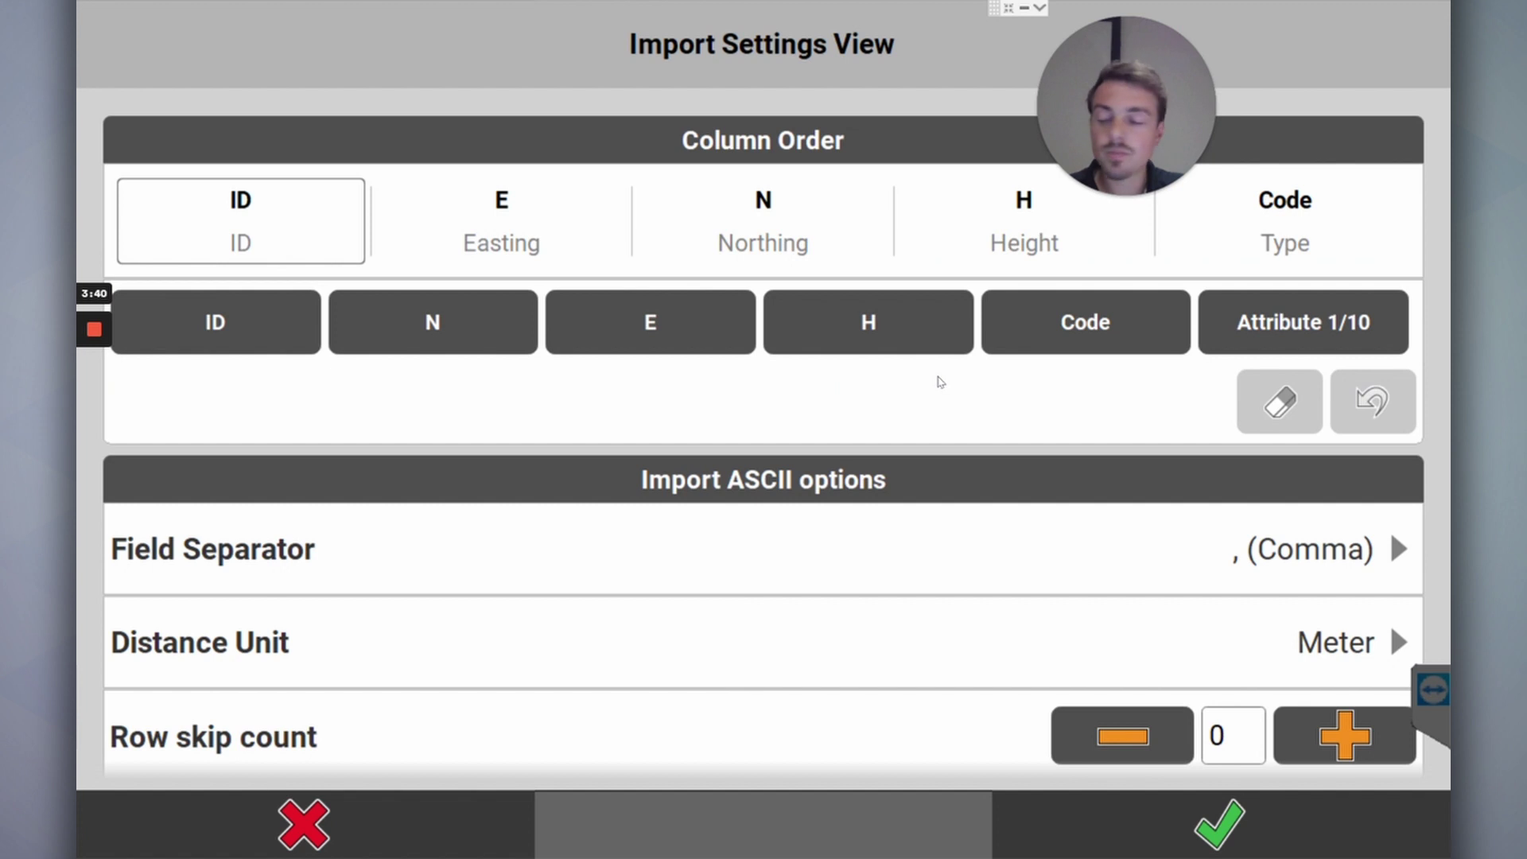
Step: Switch to File Explorer, look in the USB drive's Data folder for Control stations.csv, and return to the import settings
{"action": "key", "text": "super"}
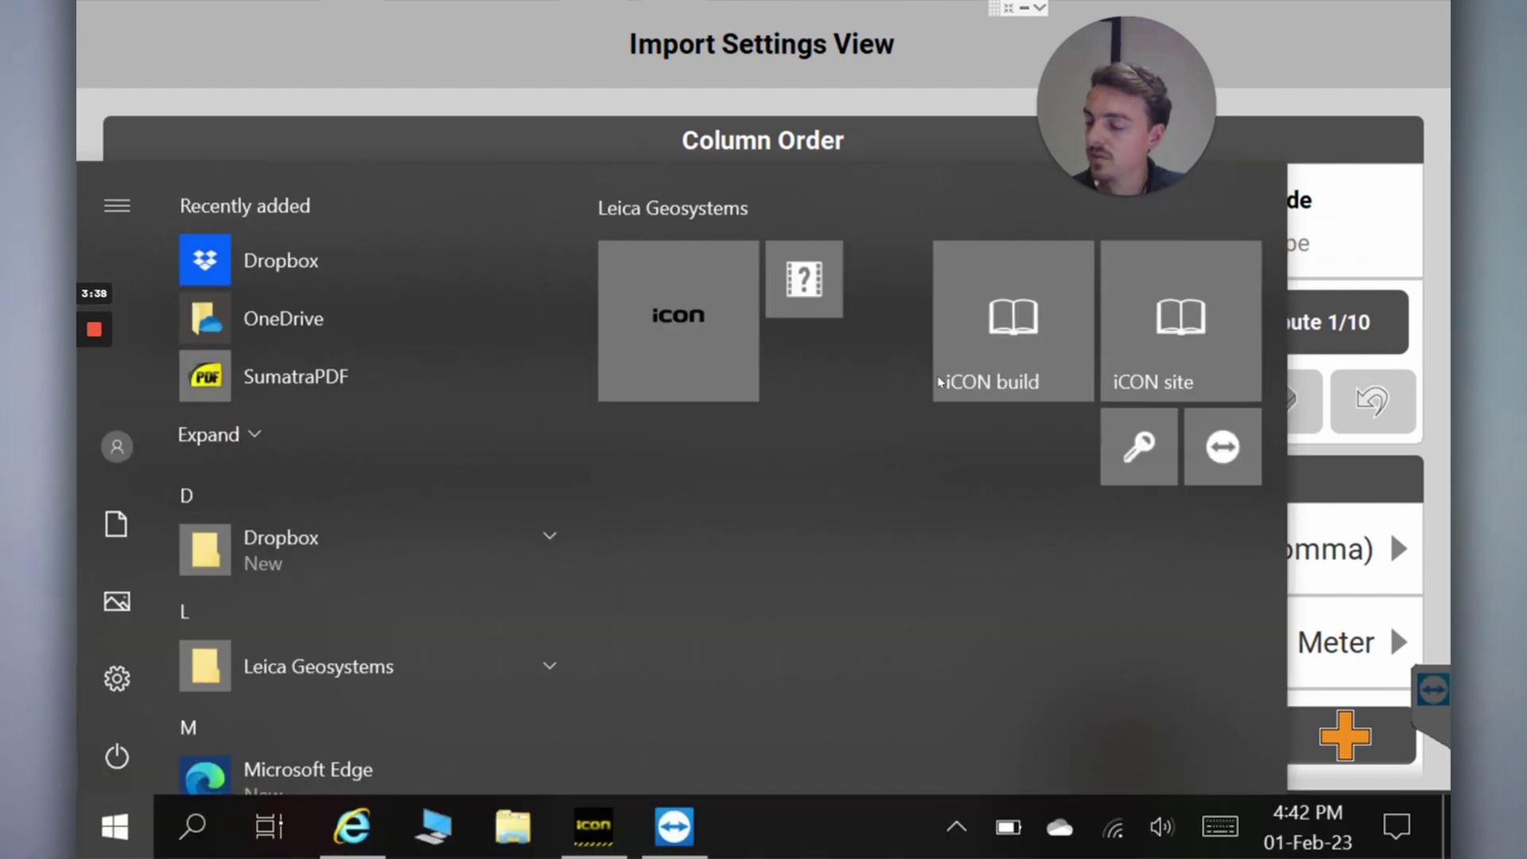
{"action": "left_click", "coordinate": [941, 382]}
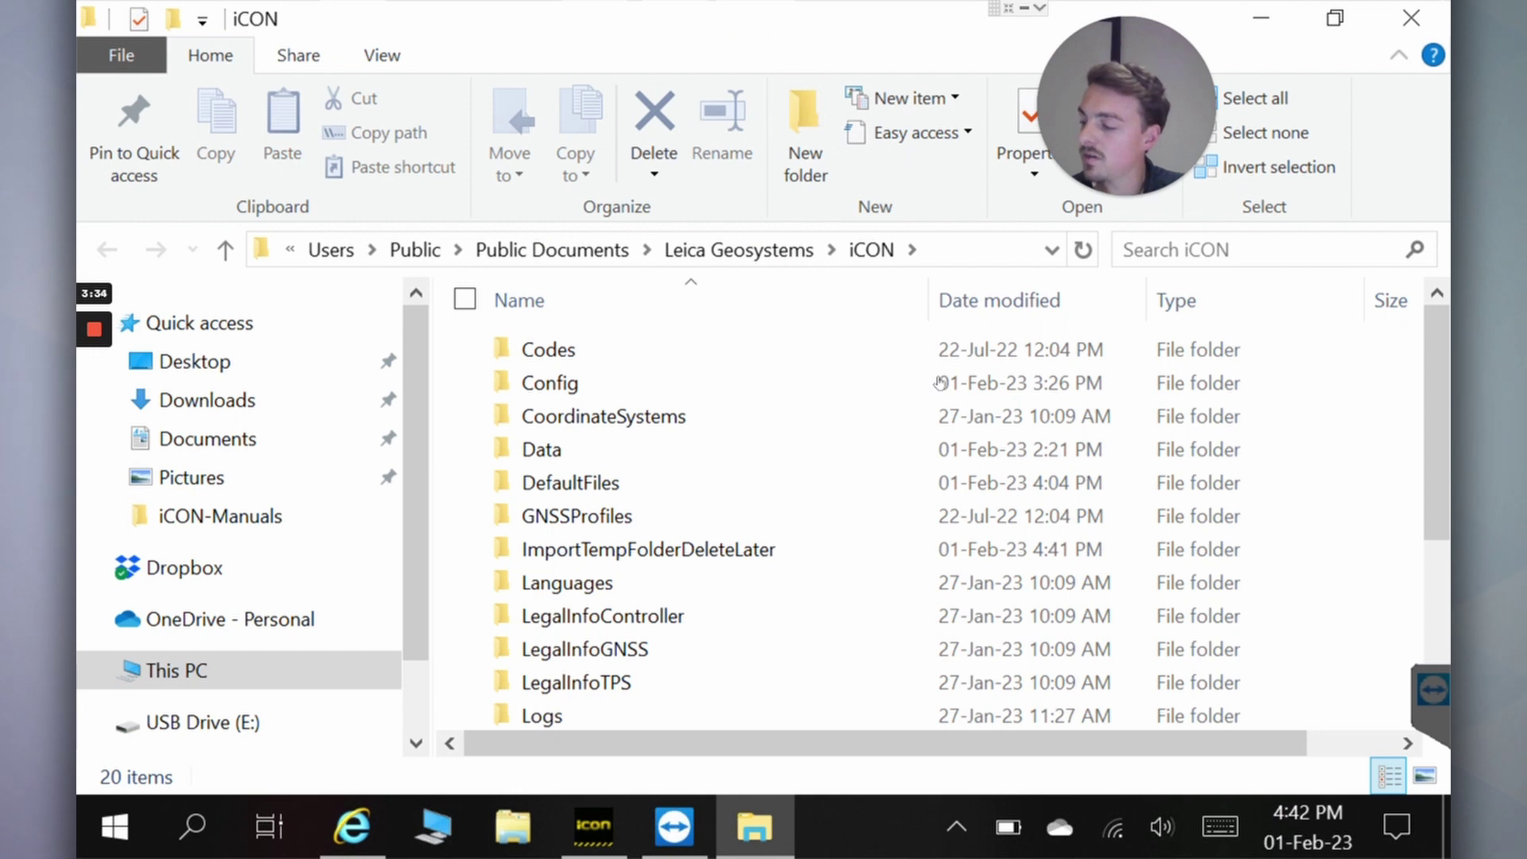
{"action": "left_click", "coordinate": [187, 722]}
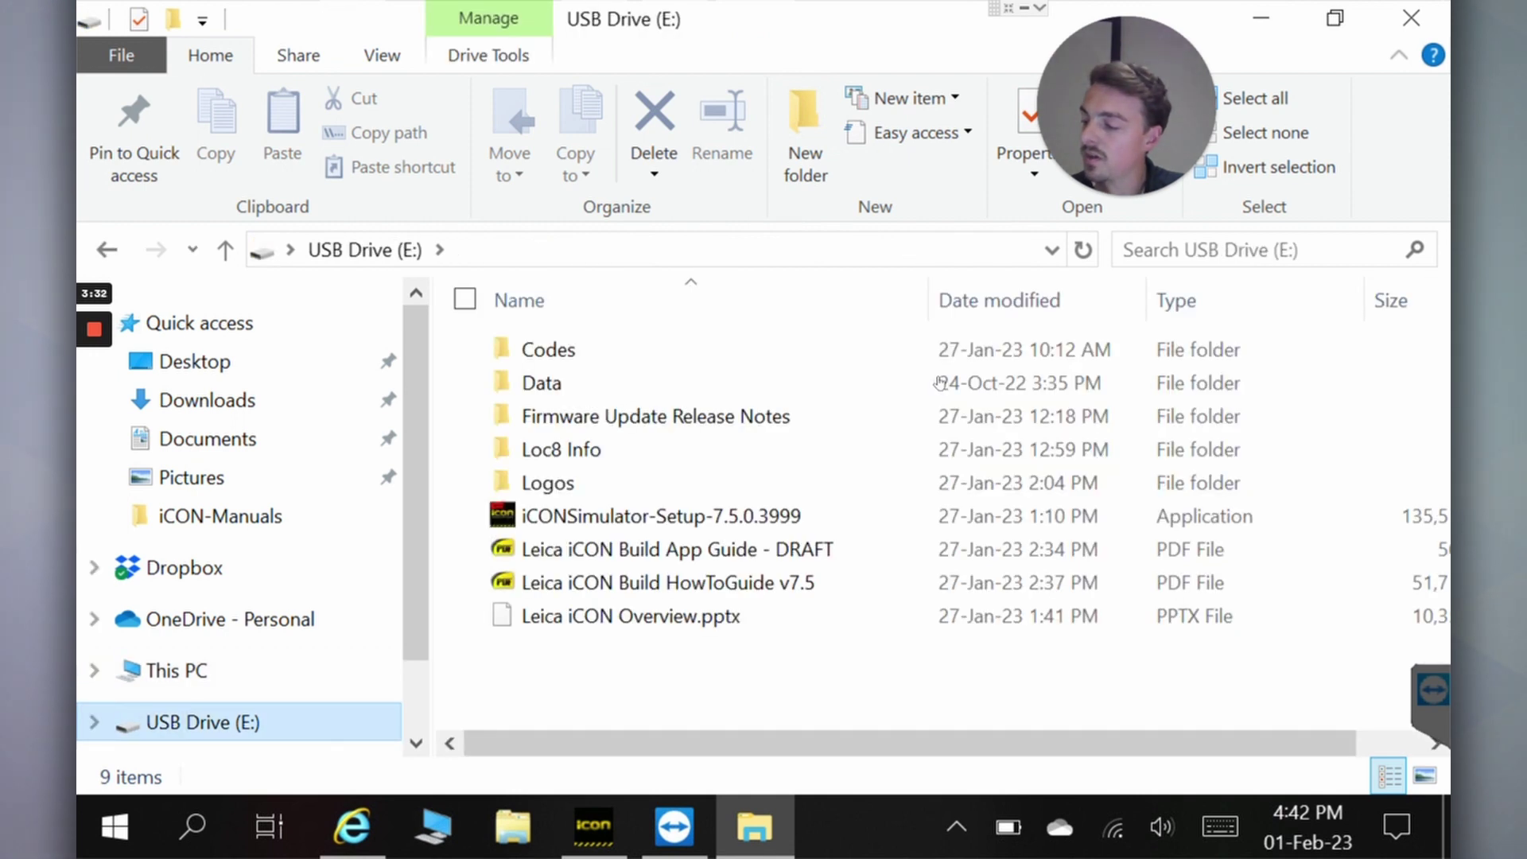
{"action": "double_click", "coordinate": [941, 382]}
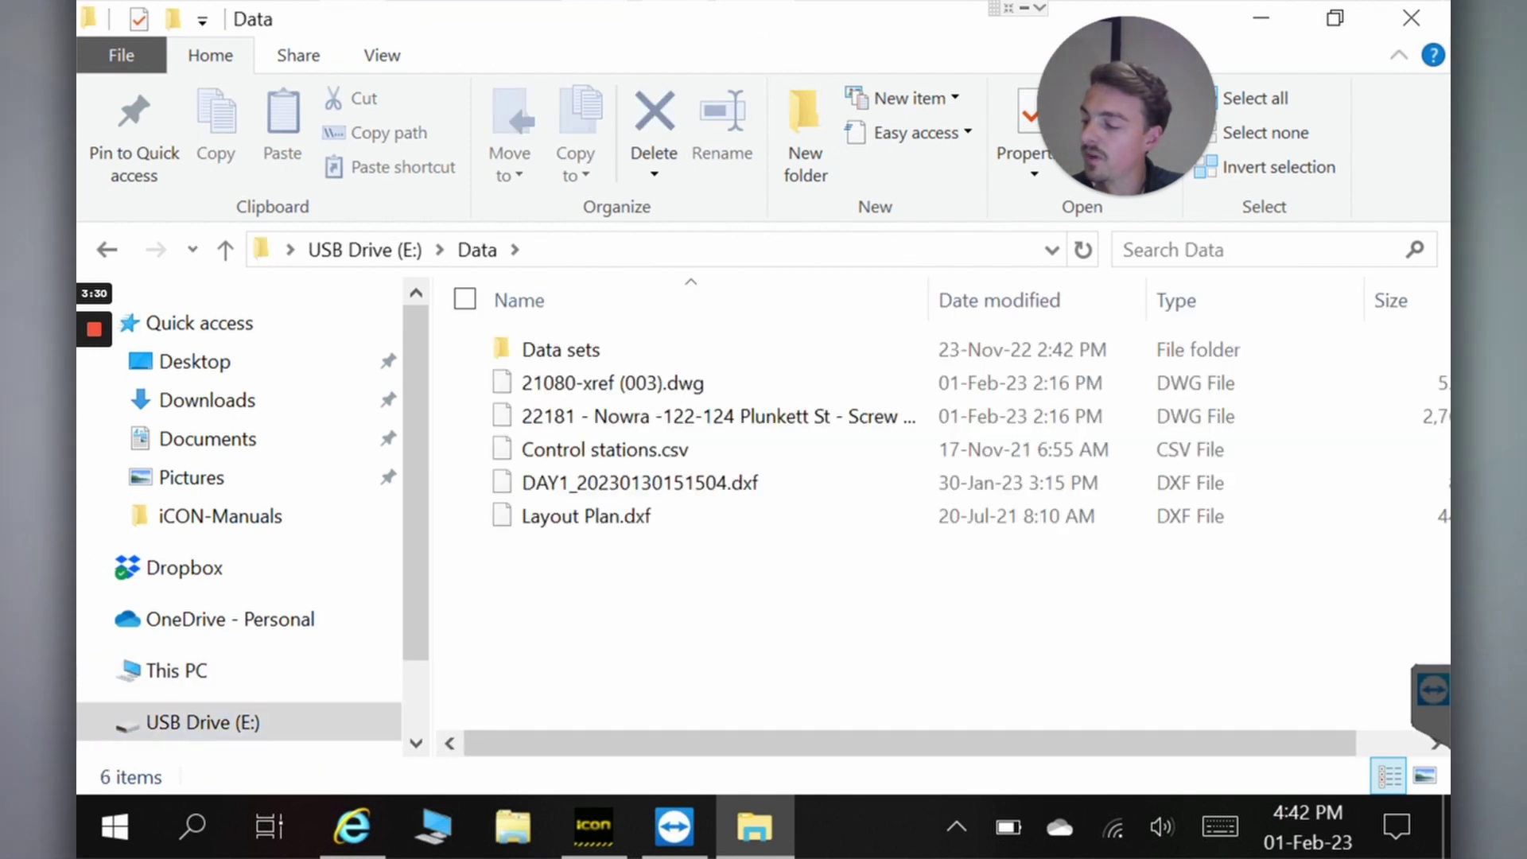
{"action": "key", "text": "alt+Tab"}
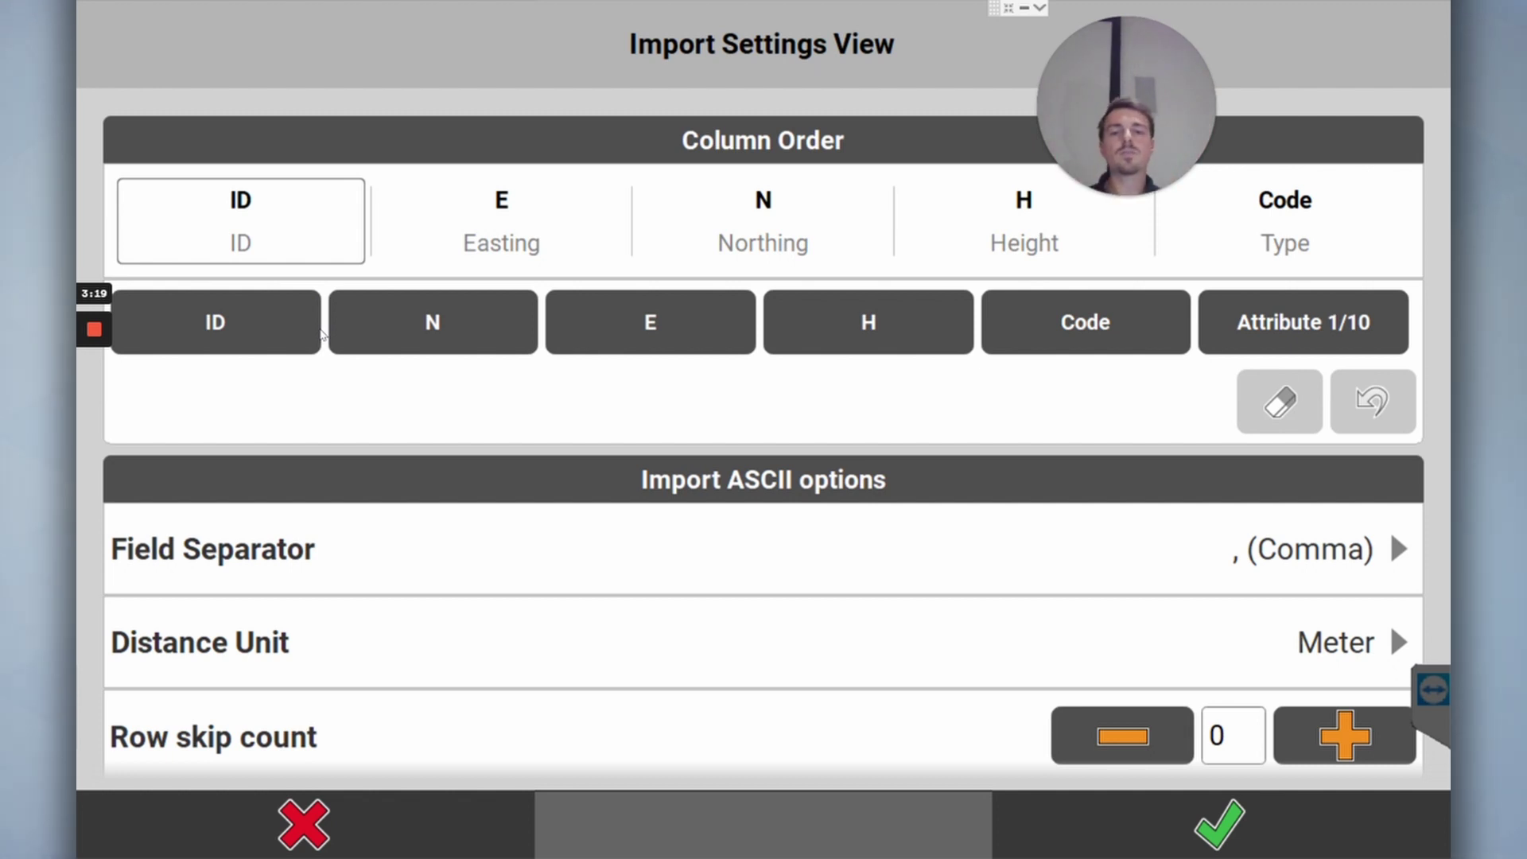
Step: Set the column order to ID, N, E, H, Code and accept the import settings
{"action": "left_click", "coordinate": [260, 337]}
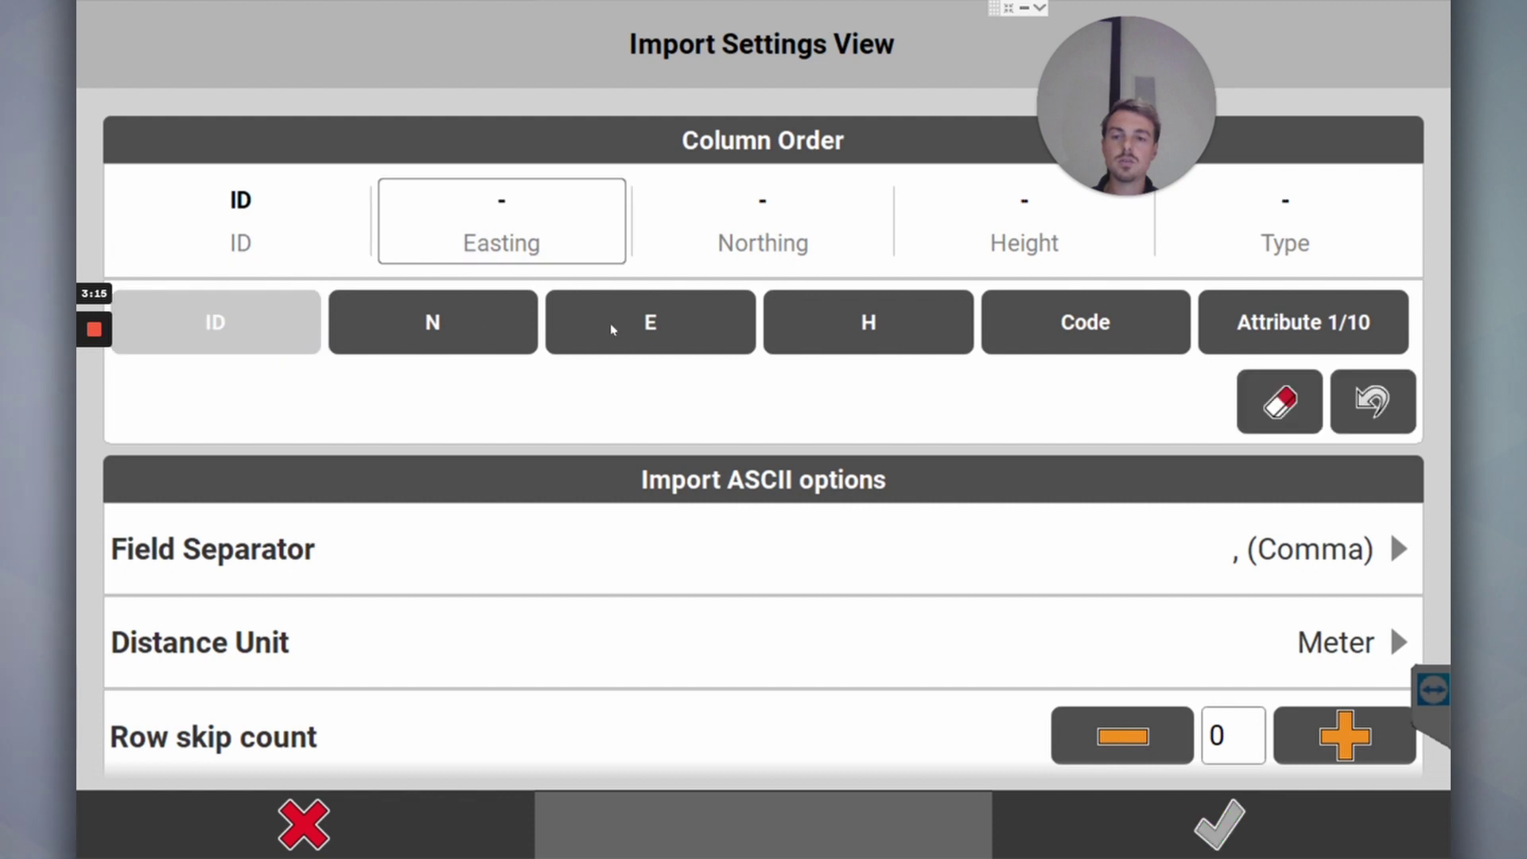
{"action": "left_click", "coordinate": [485, 326]}
{"action": "left_click", "coordinate": [641, 347]}
{"action": "left_click", "coordinate": [923, 344]}
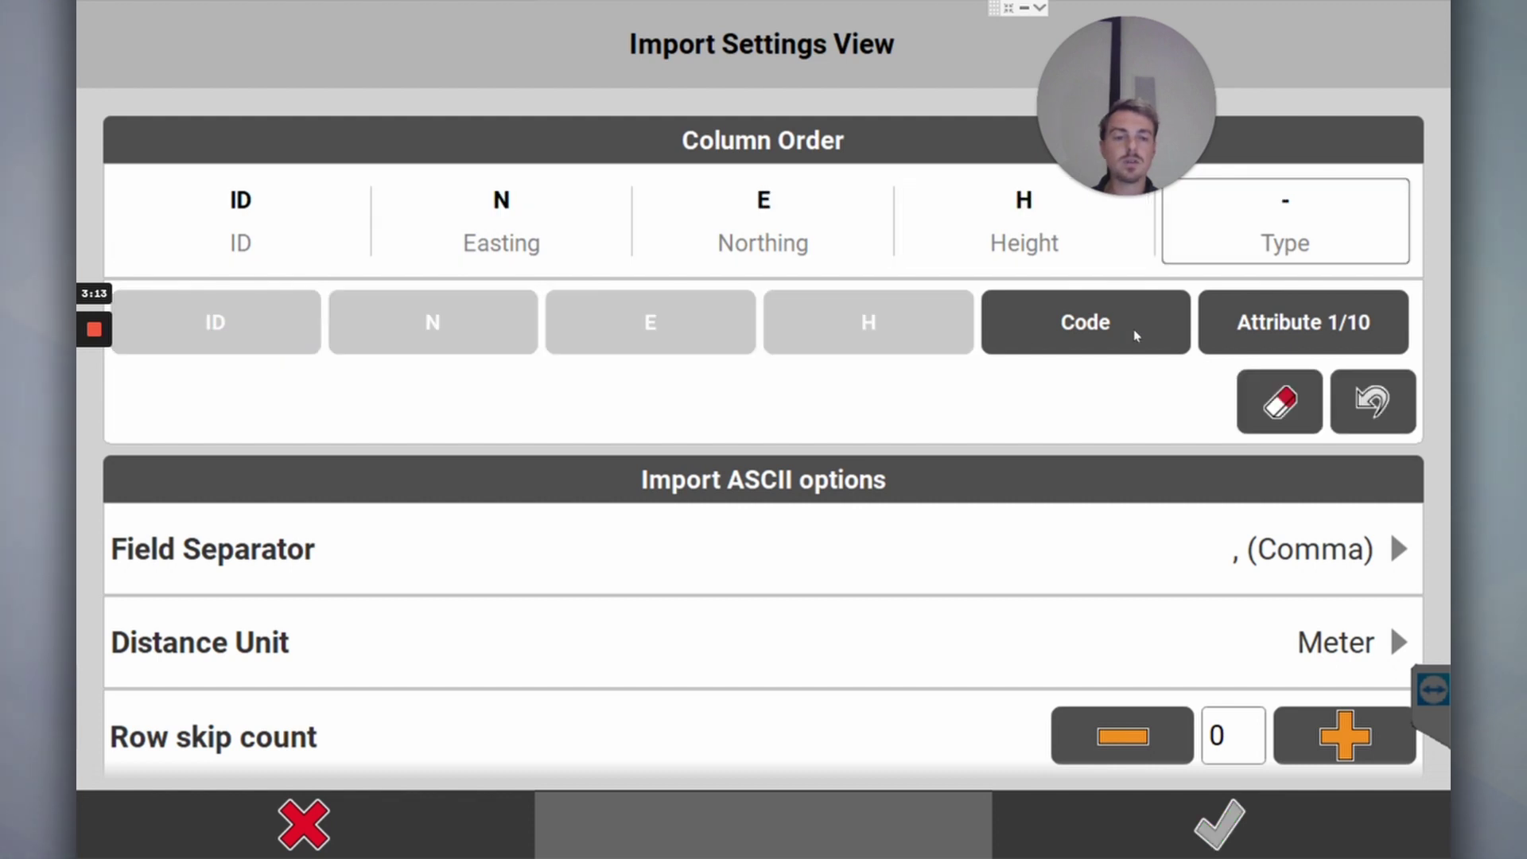
{"action": "left_click", "coordinate": [1136, 337]}
{"action": "left_click", "coordinate": [1239, 825]}
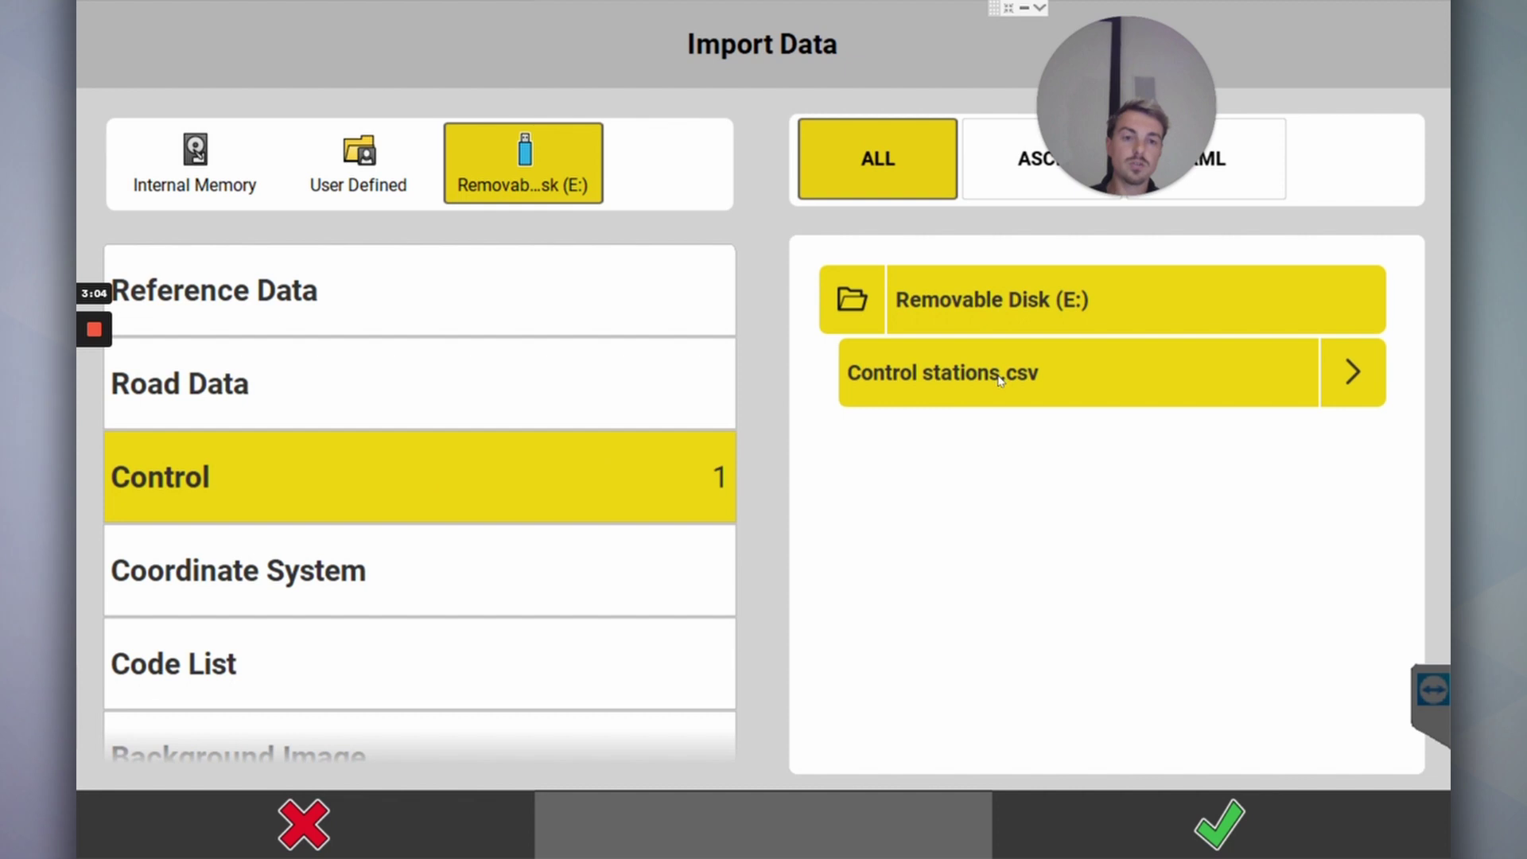
Step: Reopen the import settings of Control stations.csv and restart the column order with ID in the first column
{"action": "left_click", "coordinate": [1353, 373]}
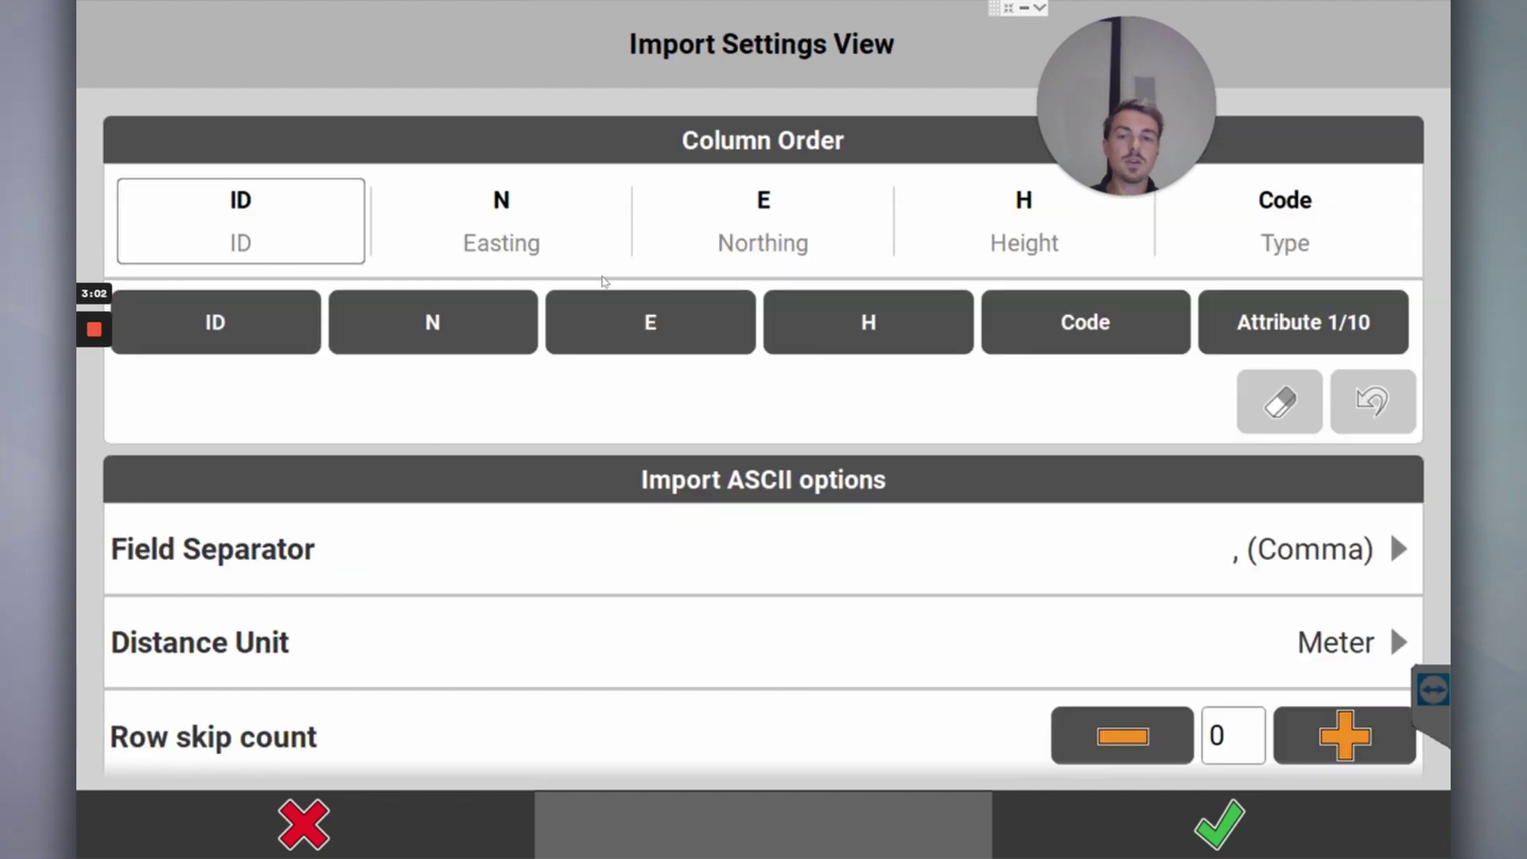
{"action": "left_click", "coordinate": [216, 326]}
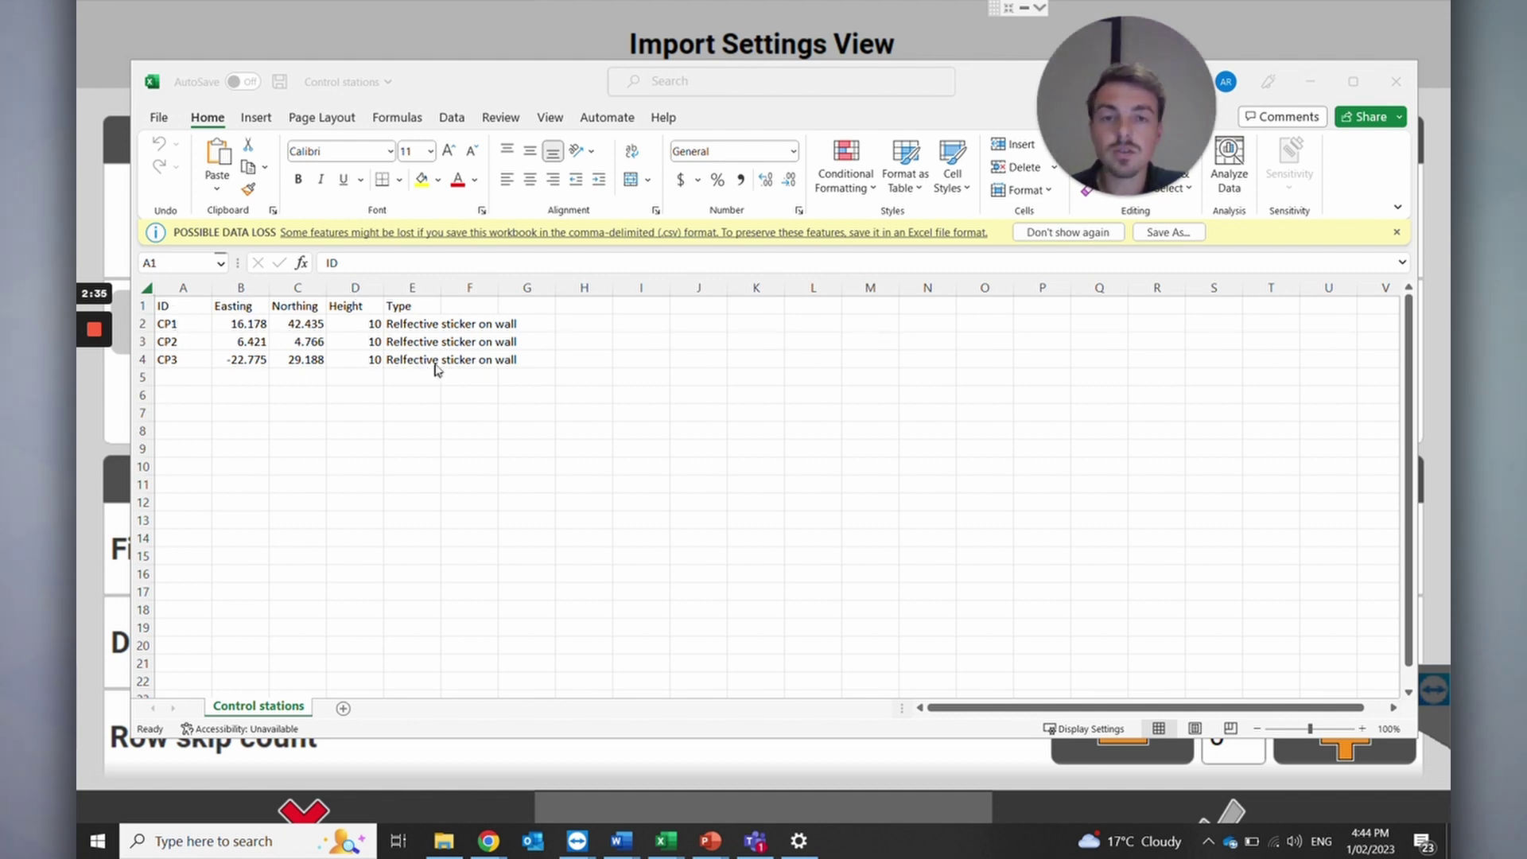
Step: Check the column sequence of the Control stations spreadsheet in Excel, and close the spreadsheet and File Explorer
{"action": "left_click", "coordinate": [182, 326]}
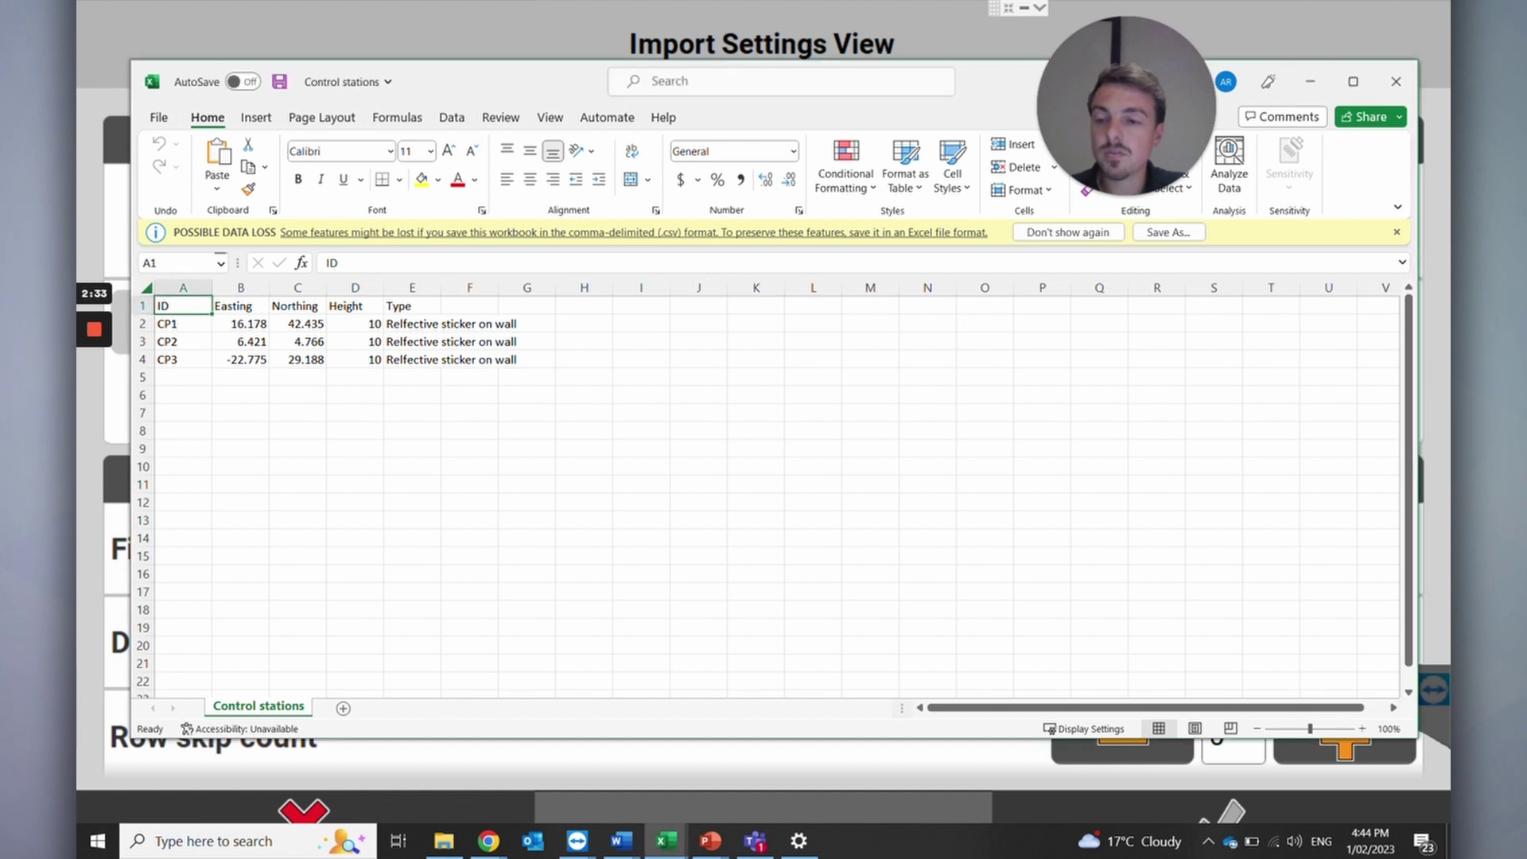
{"action": "key", "text": "Right"}
{"action": "key", "text": "Right"}
{"action": "key", "text": "Right"}
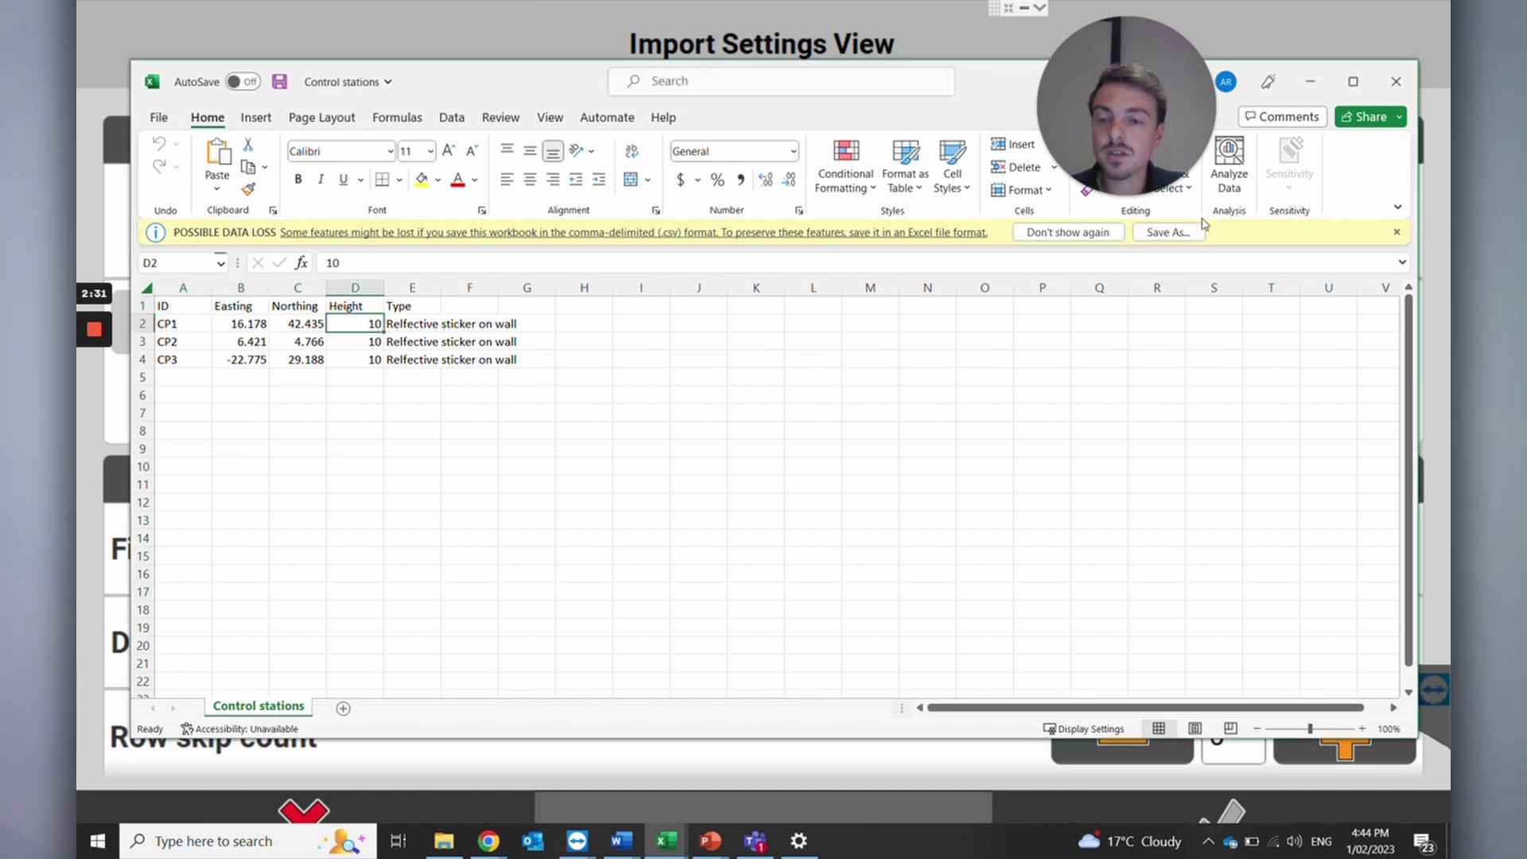
{"action": "left_click", "coordinate": [1395, 81]}
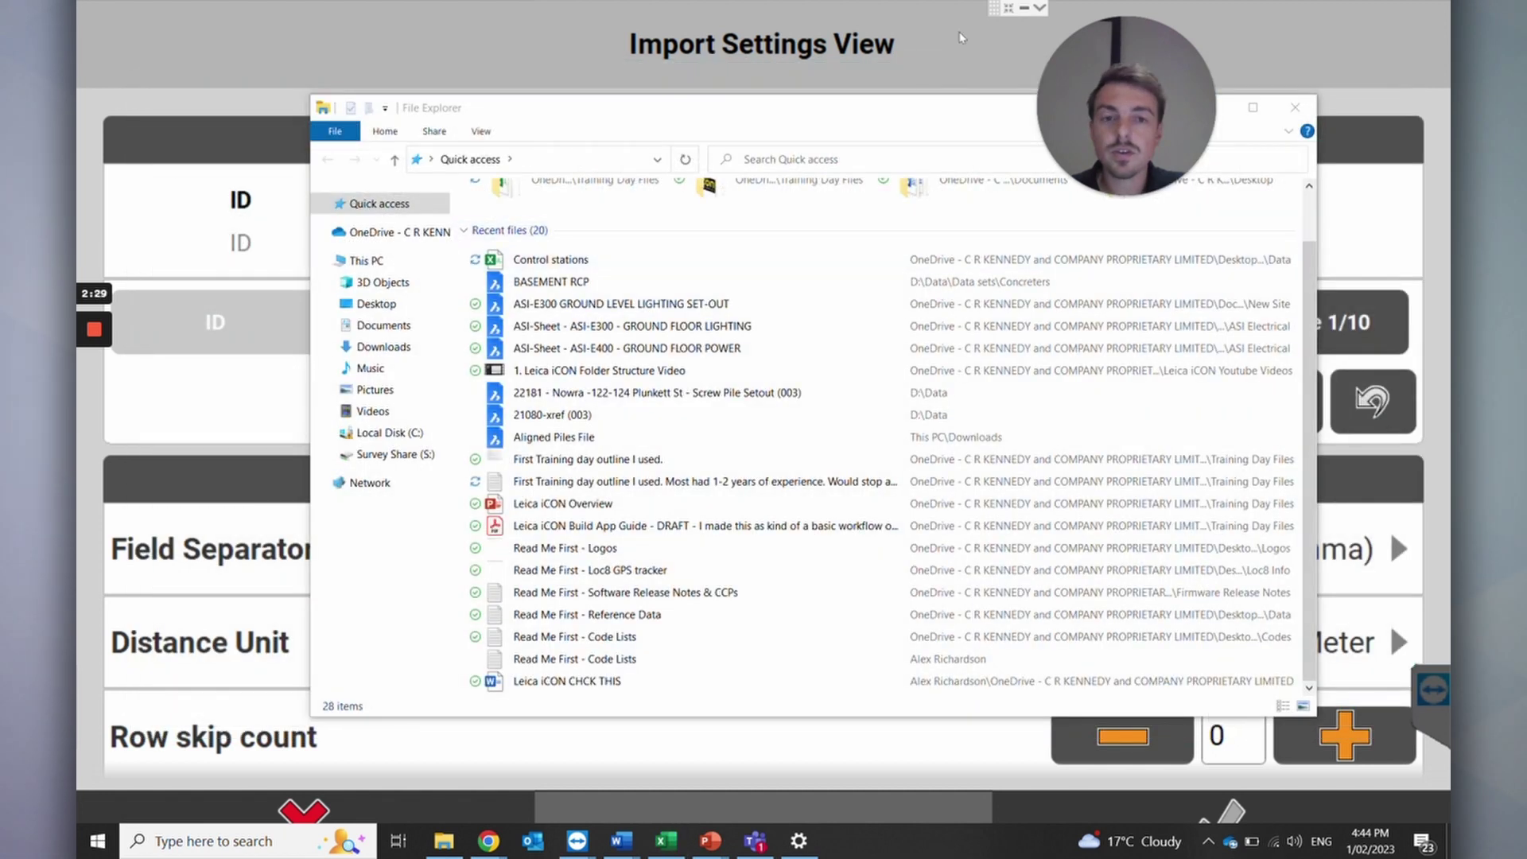
{"action": "left_click", "coordinate": [1297, 111]}
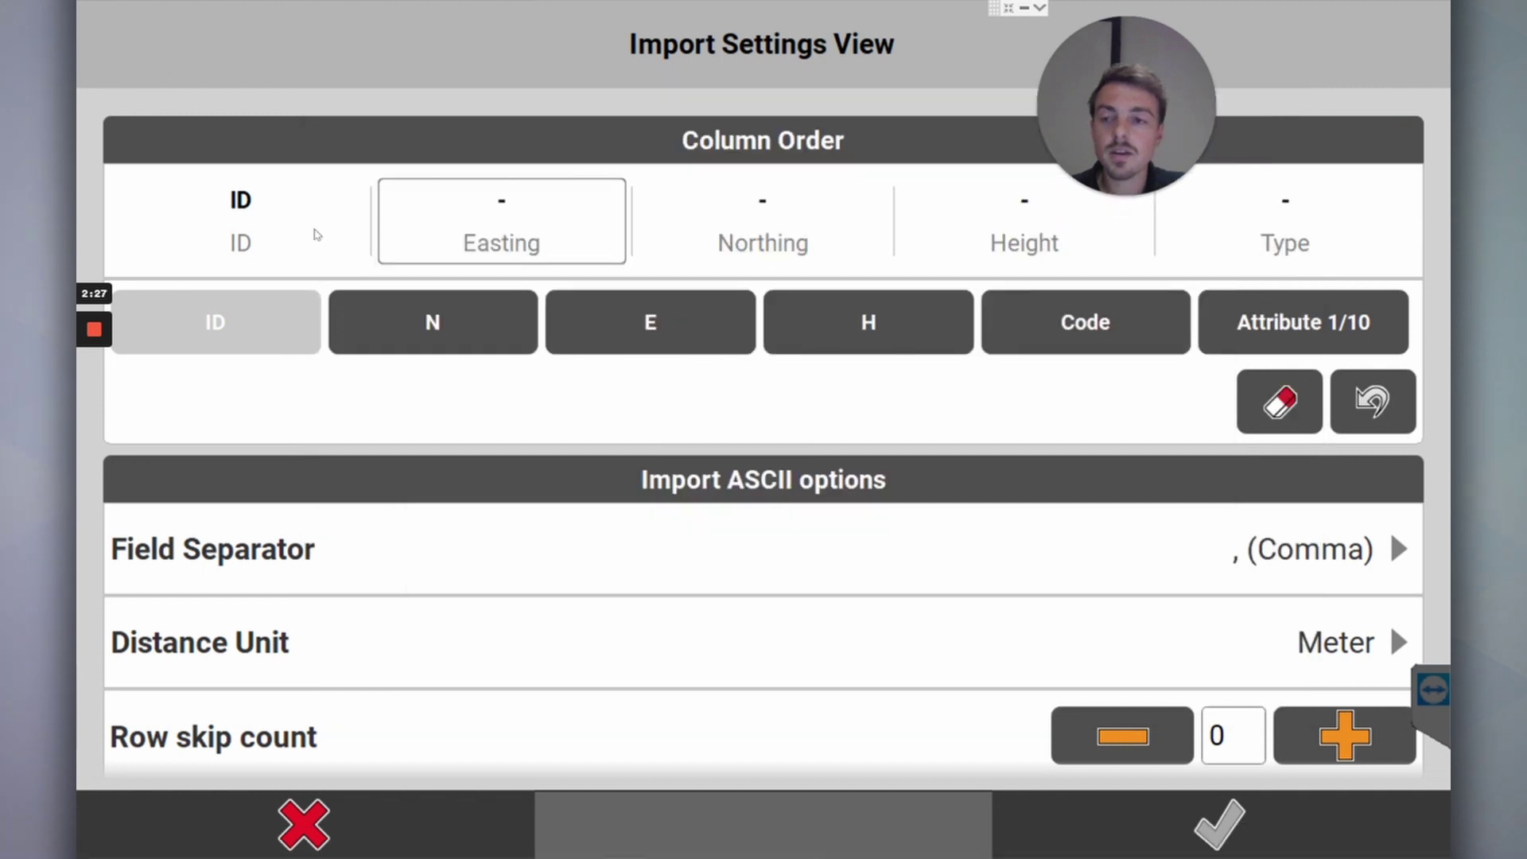
Step: Complete the column order after ID with E, N, H and Code to match the file's headings
{"action": "left_click", "coordinate": [675, 324]}
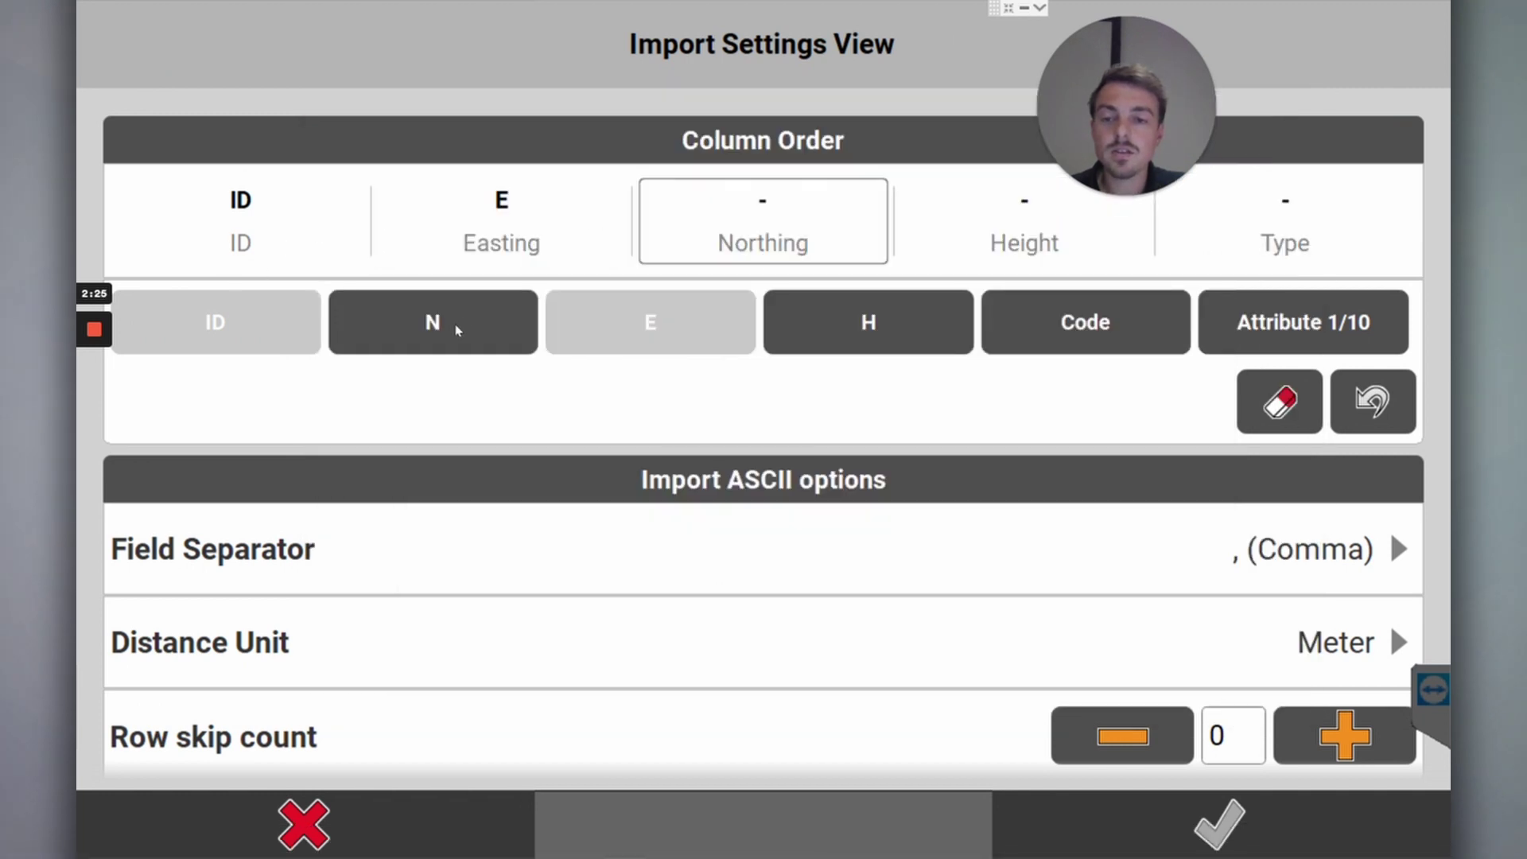
{"action": "left_click", "coordinate": [509, 315]}
{"action": "left_click", "coordinate": [897, 318]}
{"action": "left_click", "coordinate": [1073, 324]}
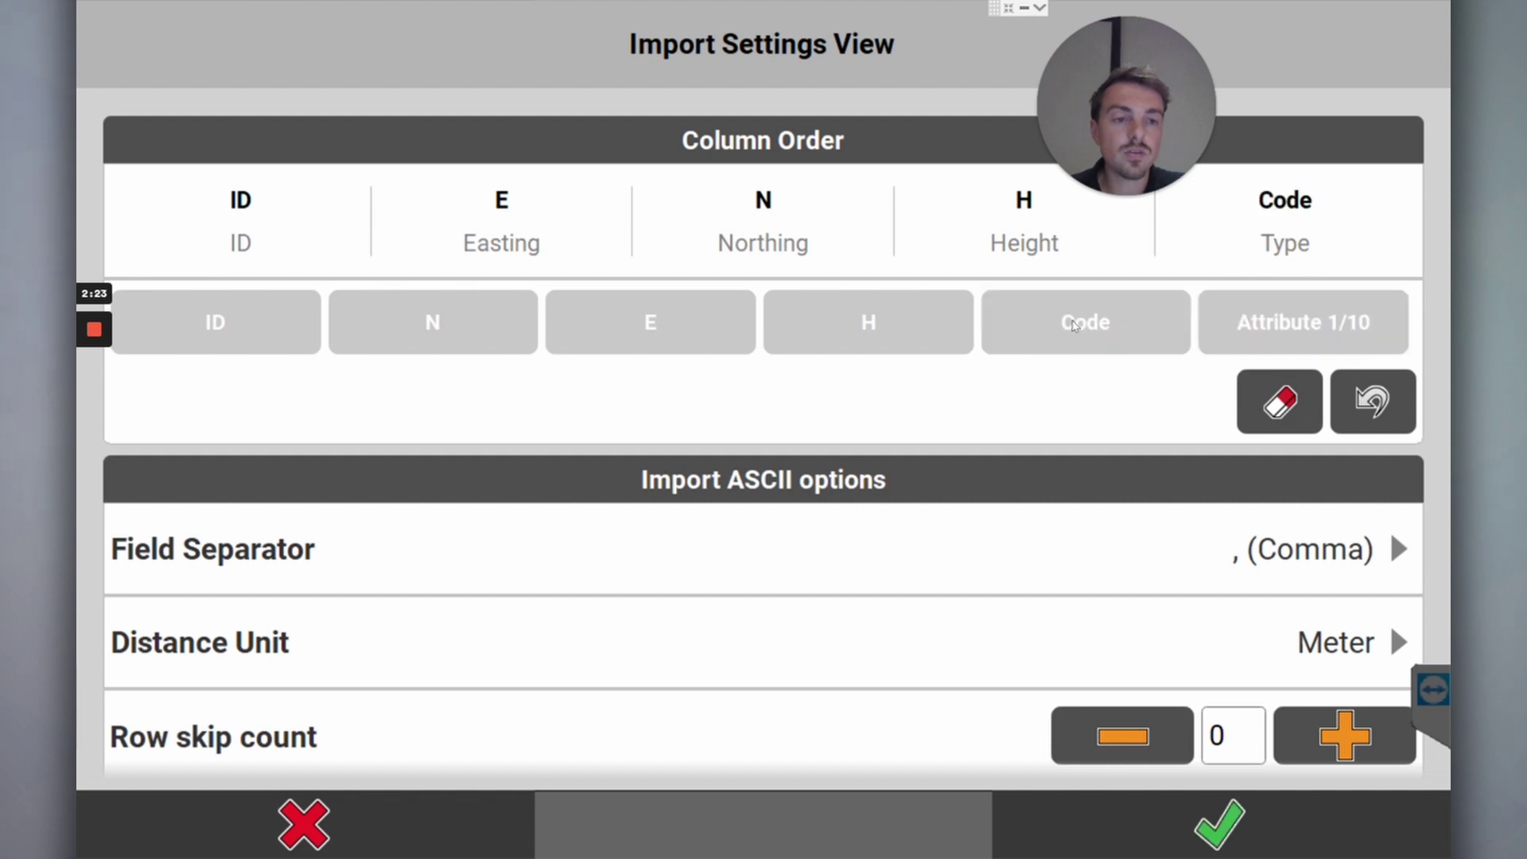
Step: Set the row skip count to 1, accept the import settings, and import the Control stations.csv control file
{"action": "scroll", "coordinate": [877, 446], "scroll_direction": "down", "scroll_amount": 1}
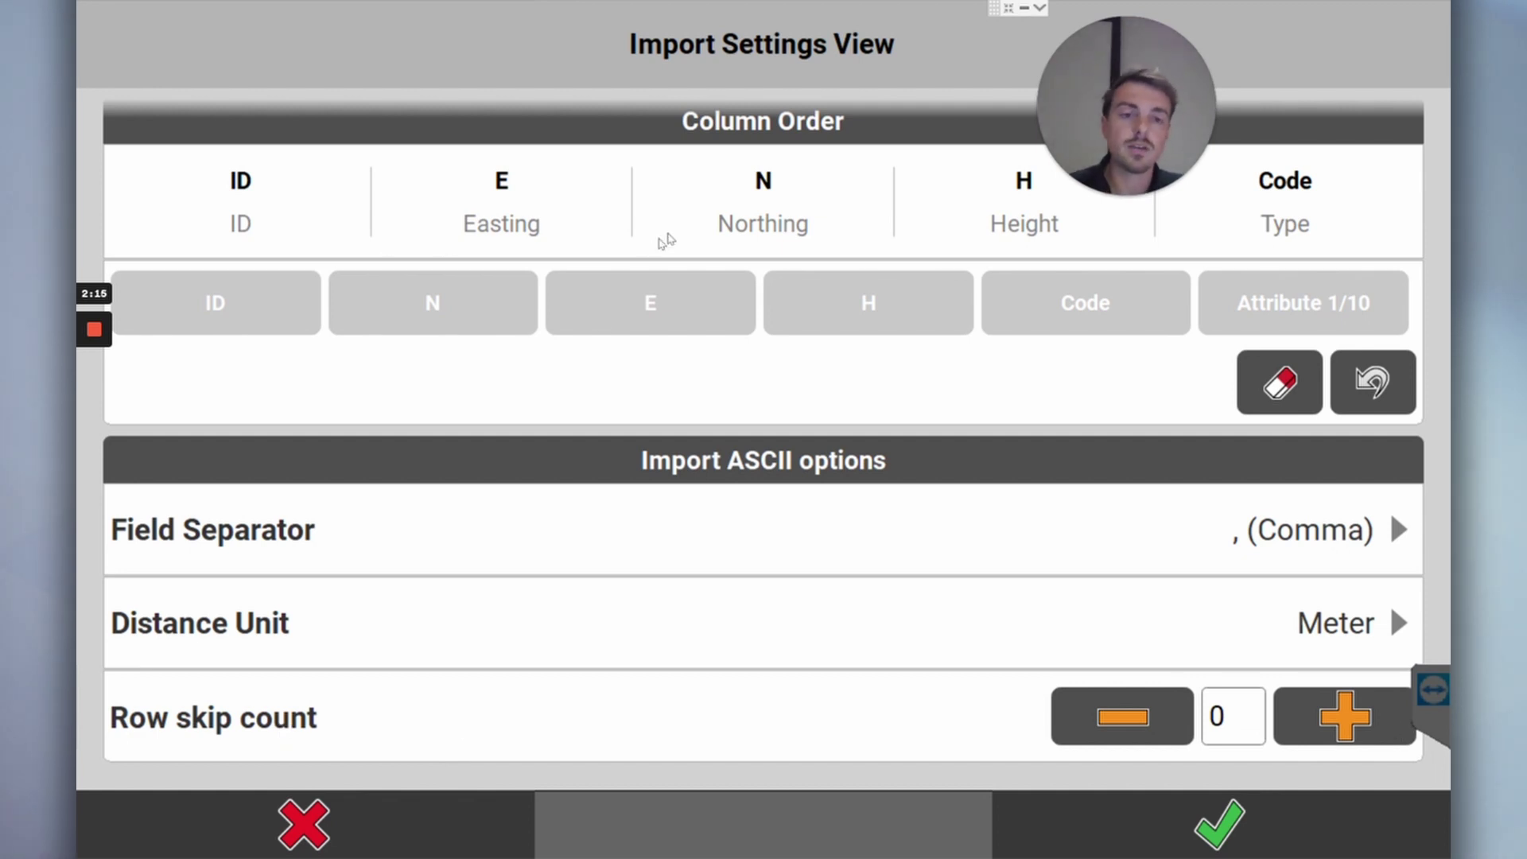
{"action": "left_click", "coordinate": [1344, 720]}
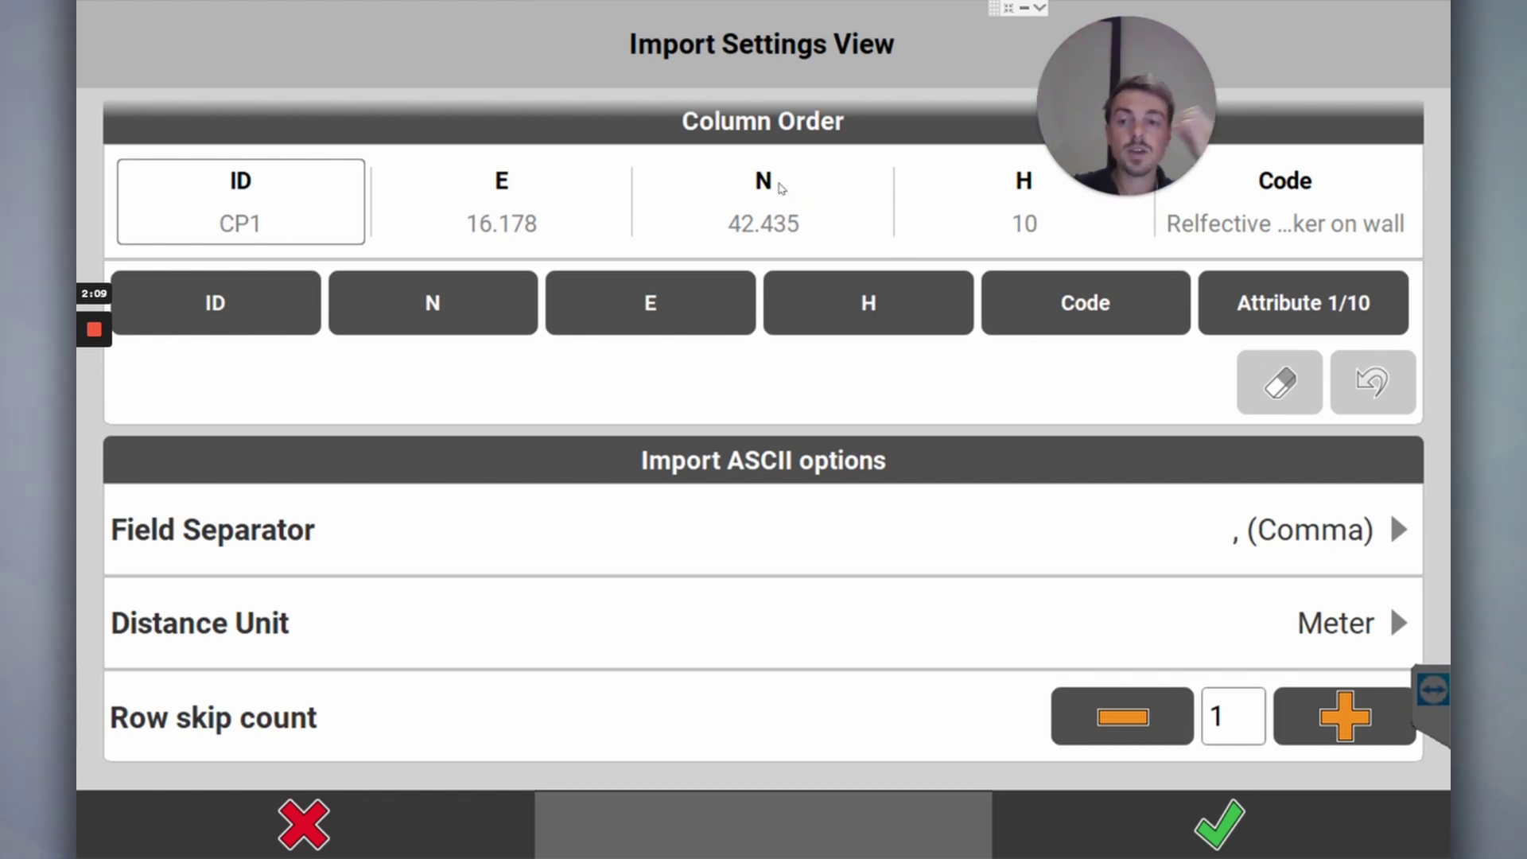
{"action": "left_click", "coordinate": [1261, 842]}
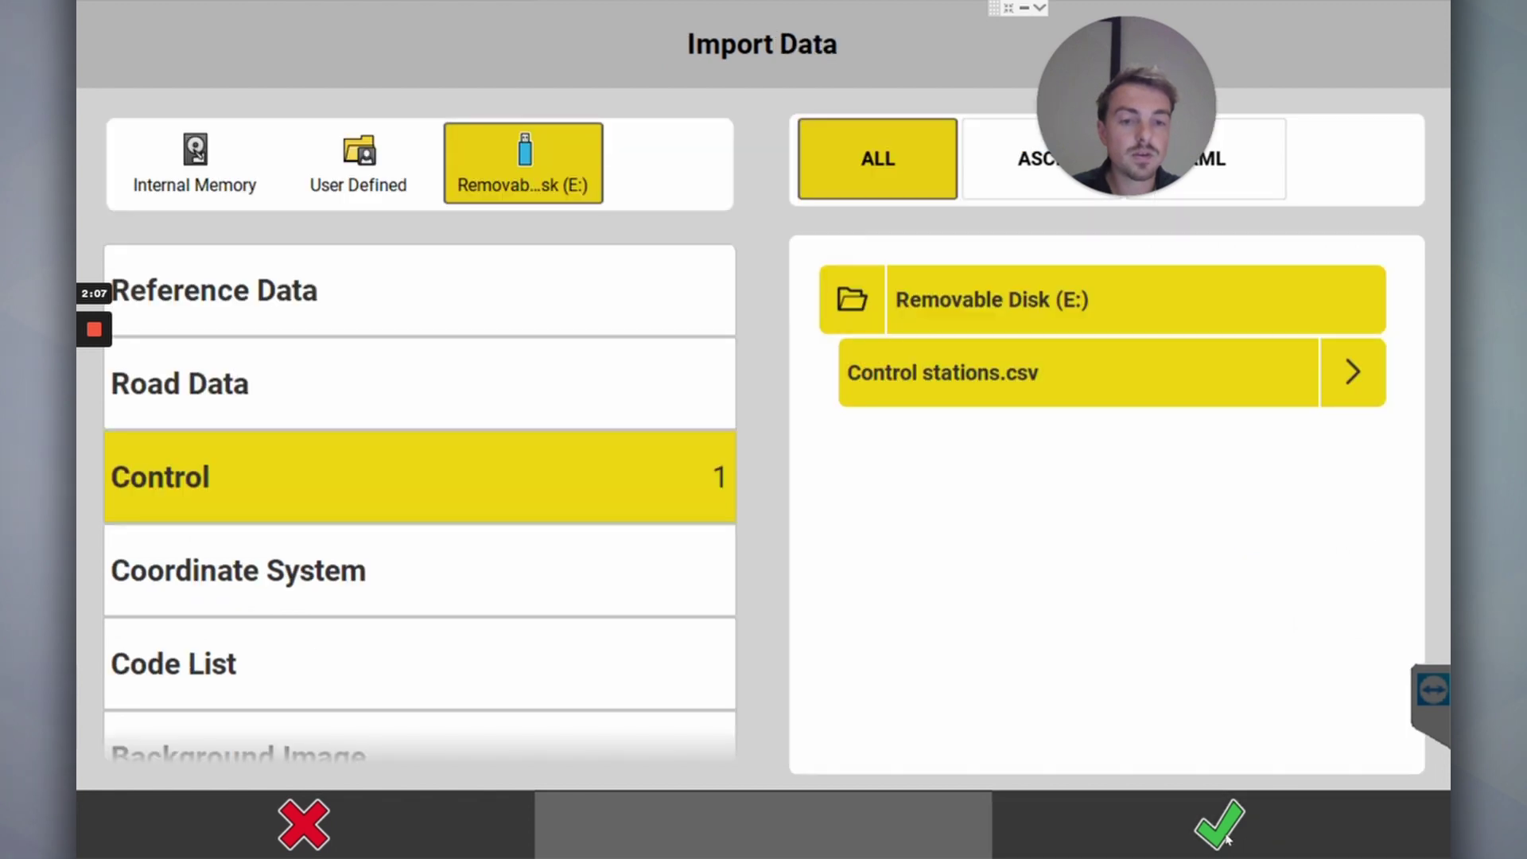
{"action": "left_click", "coordinate": [1222, 834]}
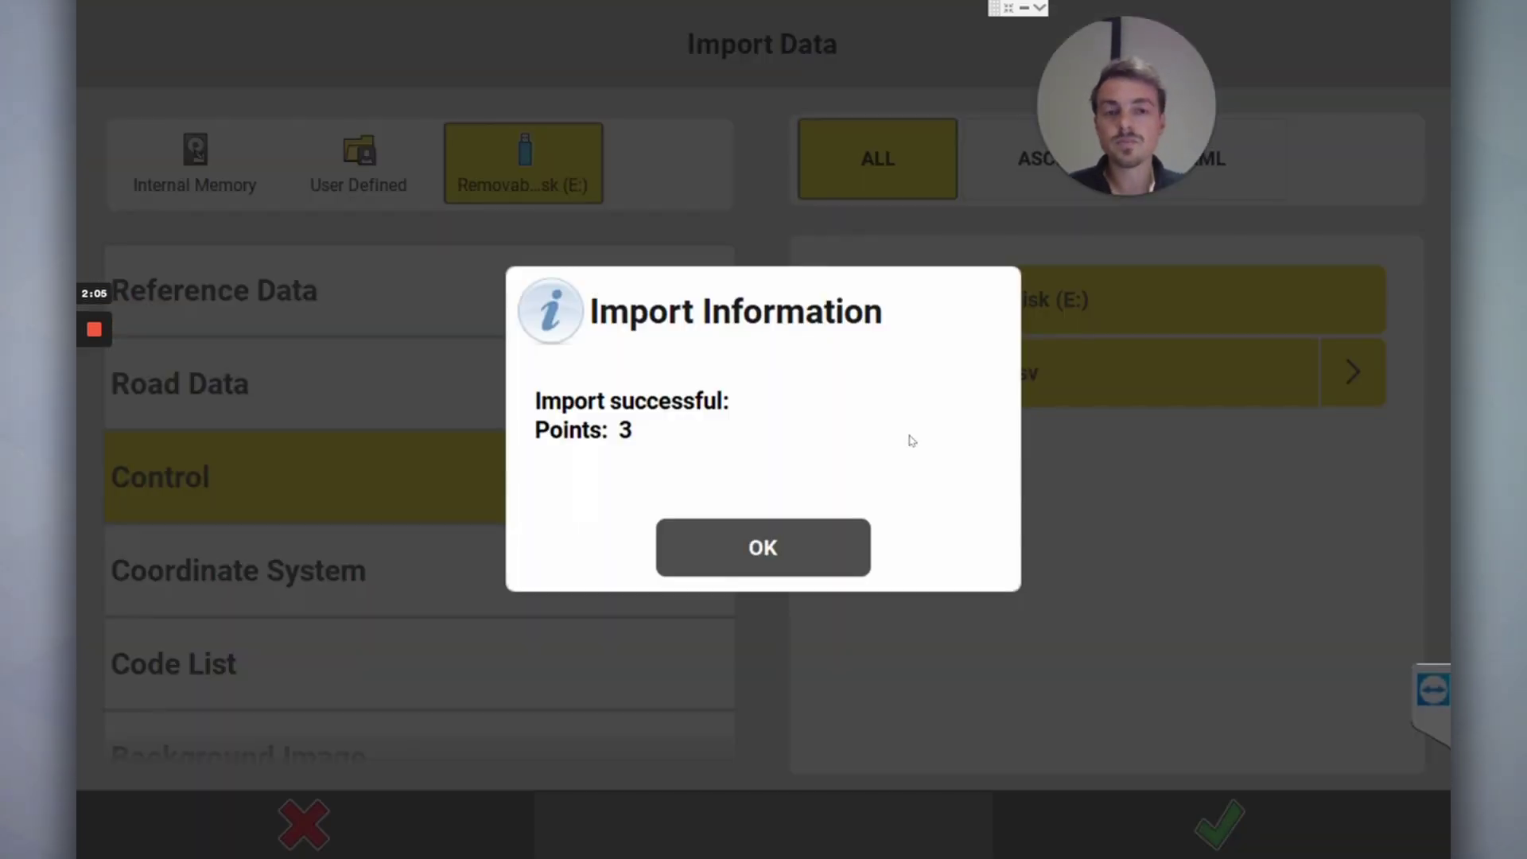
{"action": "left_click", "coordinate": [819, 544]}
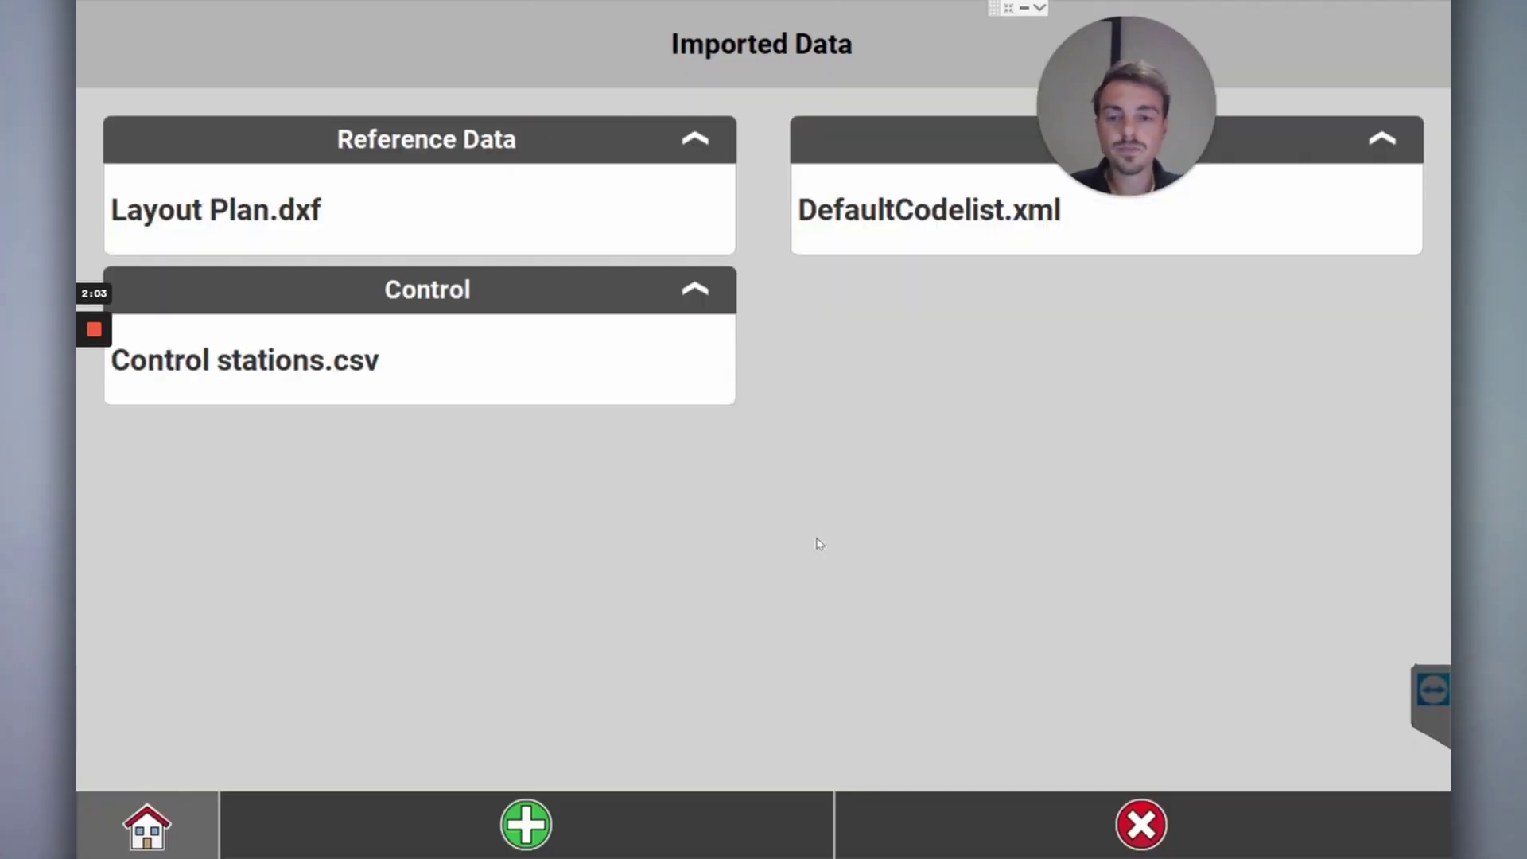
Step: Open the Layout Points application and examine the positions of the imported gridlines and control points CP1, CP2 and CP3
{"action": "left_click", "coordinate": [176, 825]}
{"action": "left_click", "coordinate": [753, 202]}
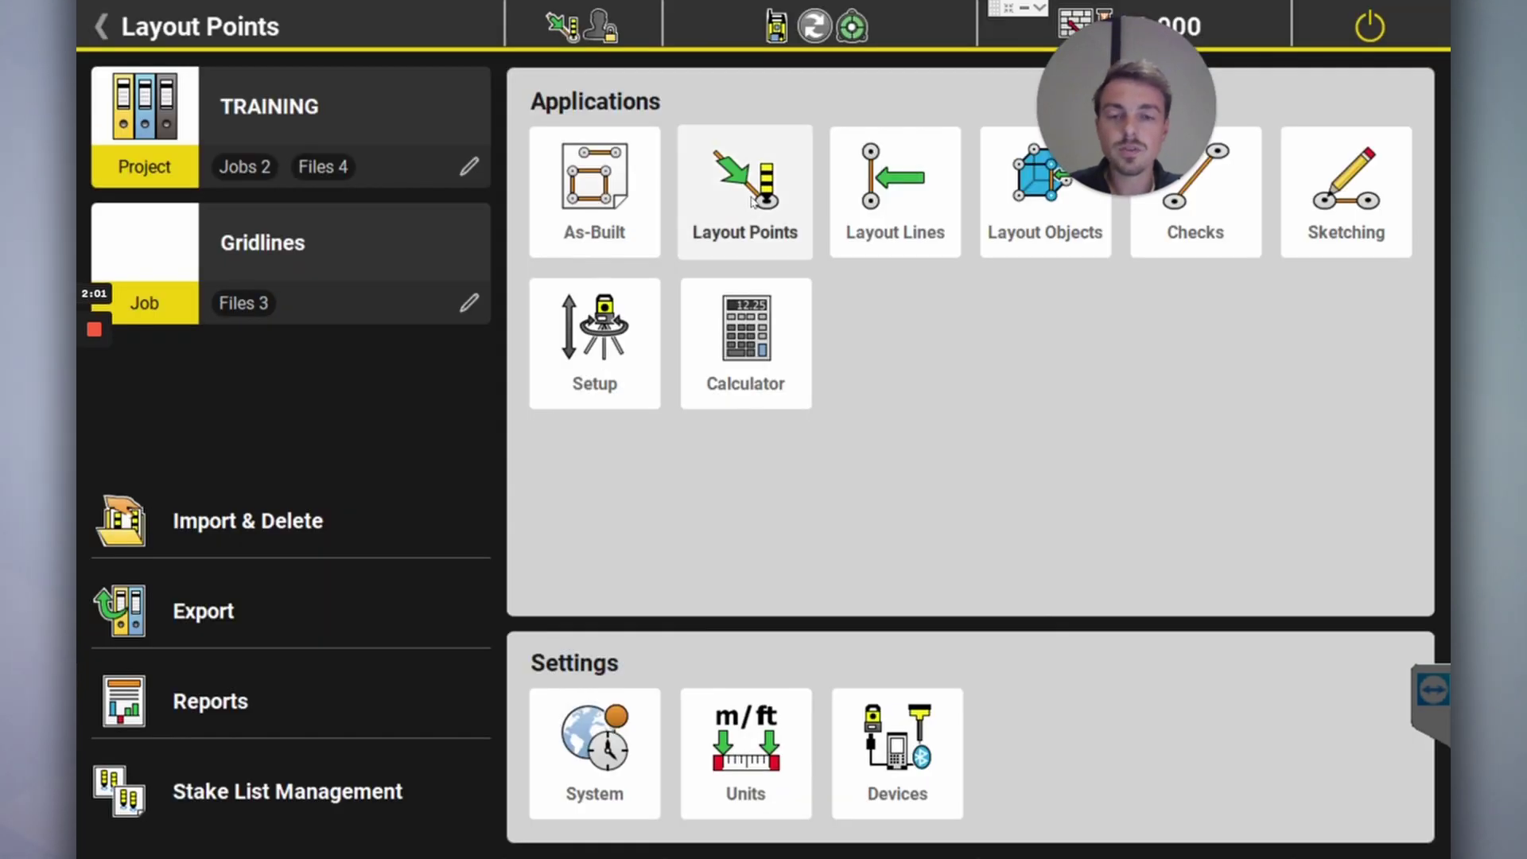
{"action": "left_click", "coordinate": [1188, 821]}
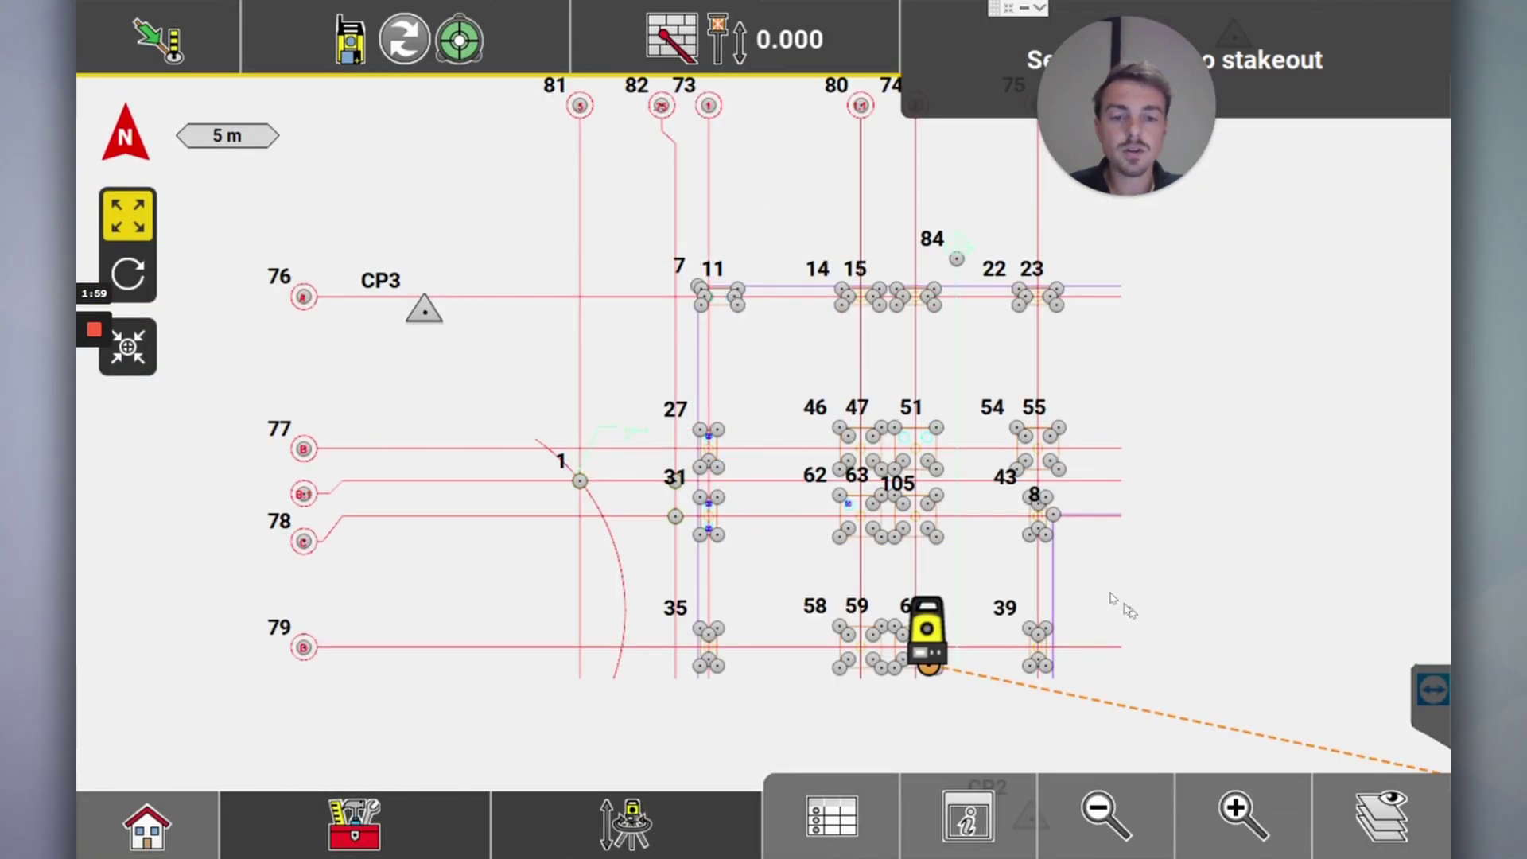
{"action": "left_click", "coordinate": [1278, 814]}
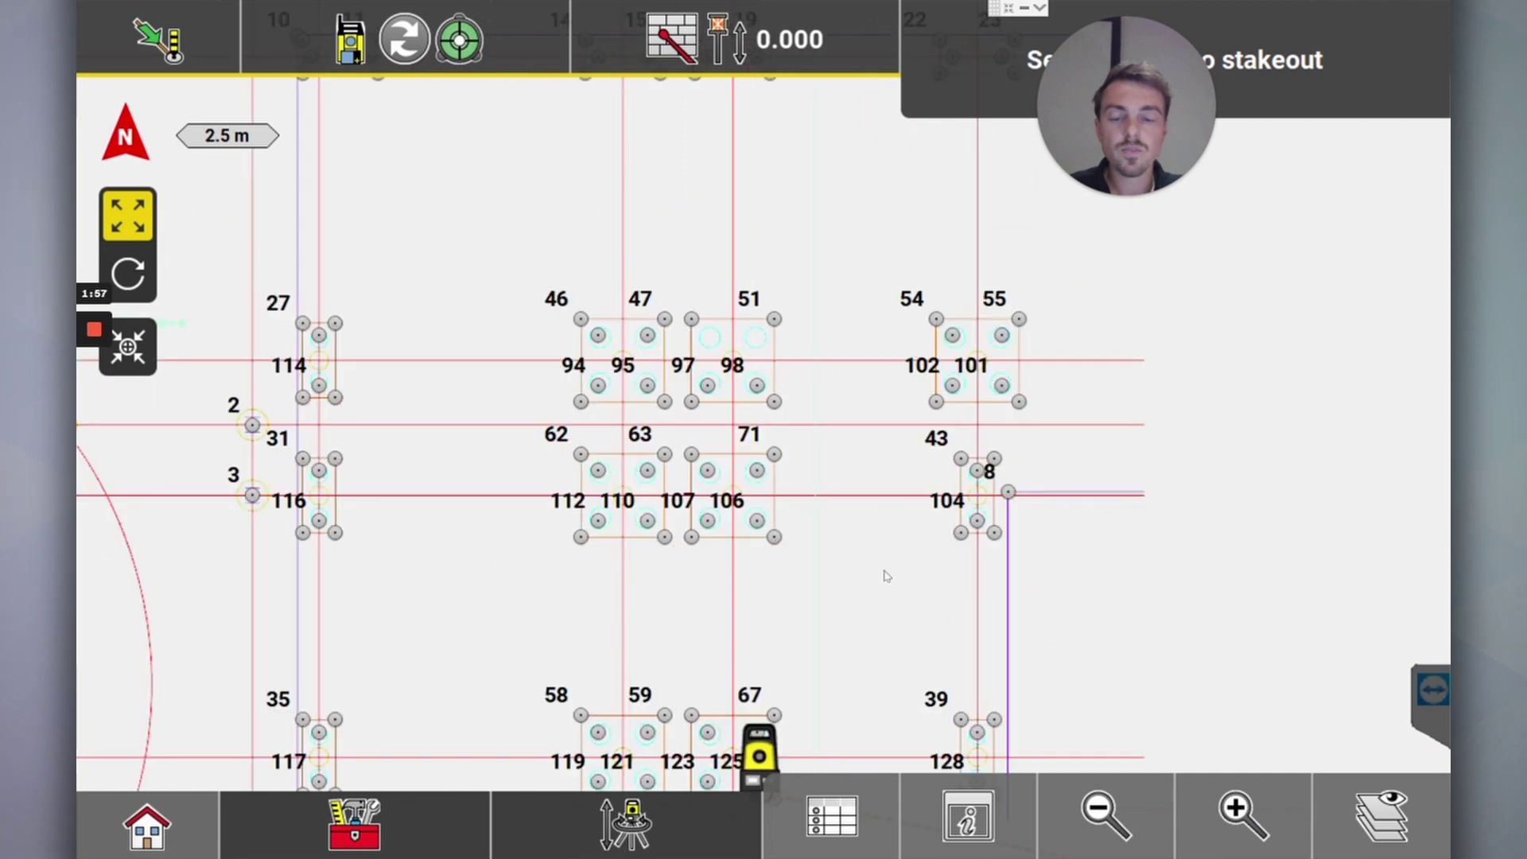
{"action": "left_click", "coordinate": [1051, 829]}
{"action": "left_click_drag", "start_coordinate": [885, 397], "coordinate": [633, 676]}
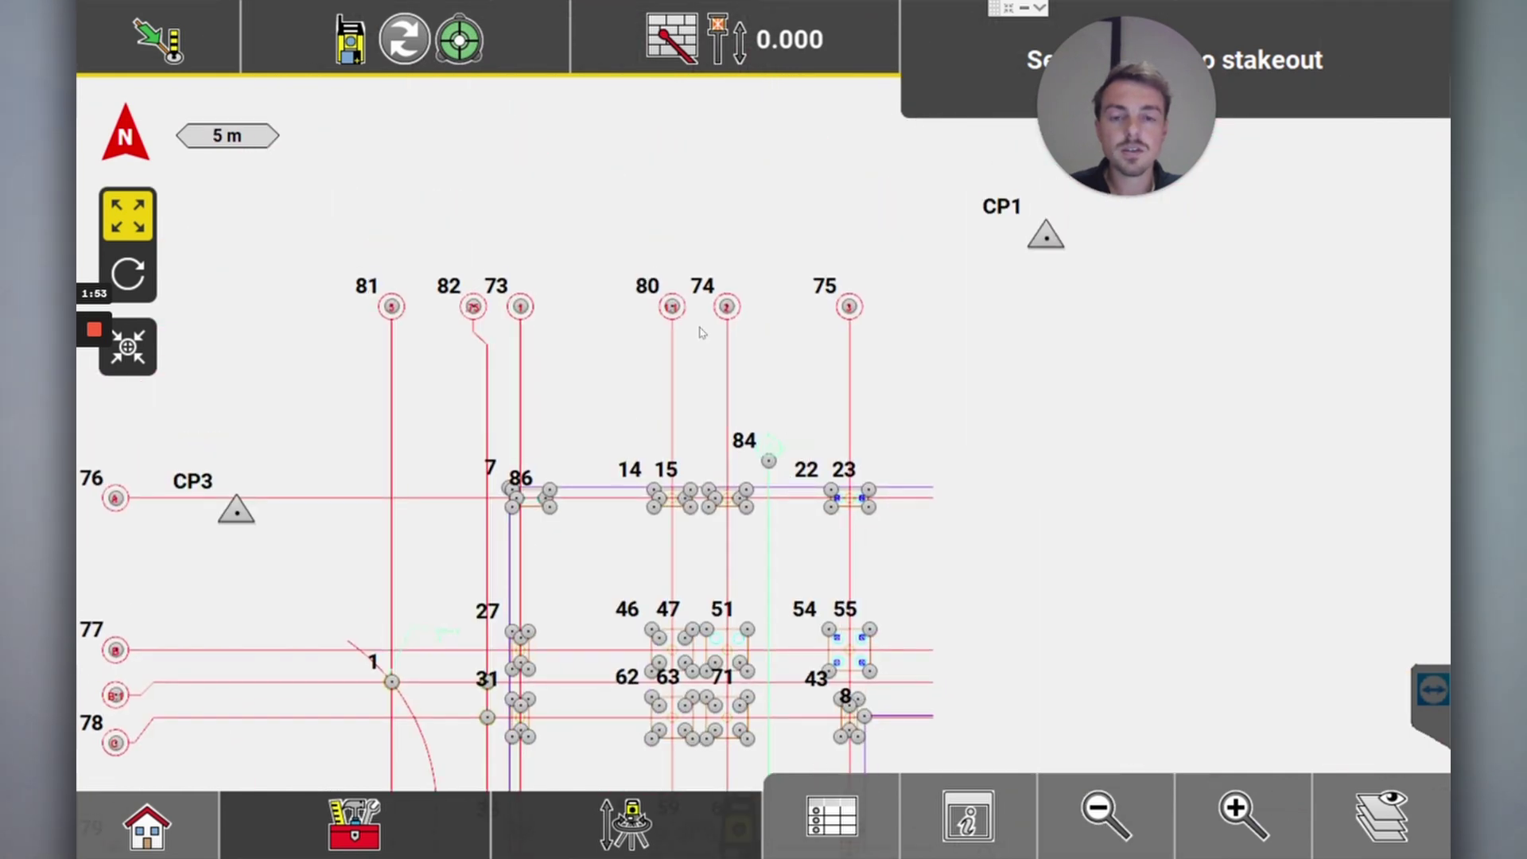
{"action": "left_click", "coordinate": [1218, 819]}
{"action": "left_click_drag", "start_coordinate": [585, 274], "coordinate": [998, 302]}
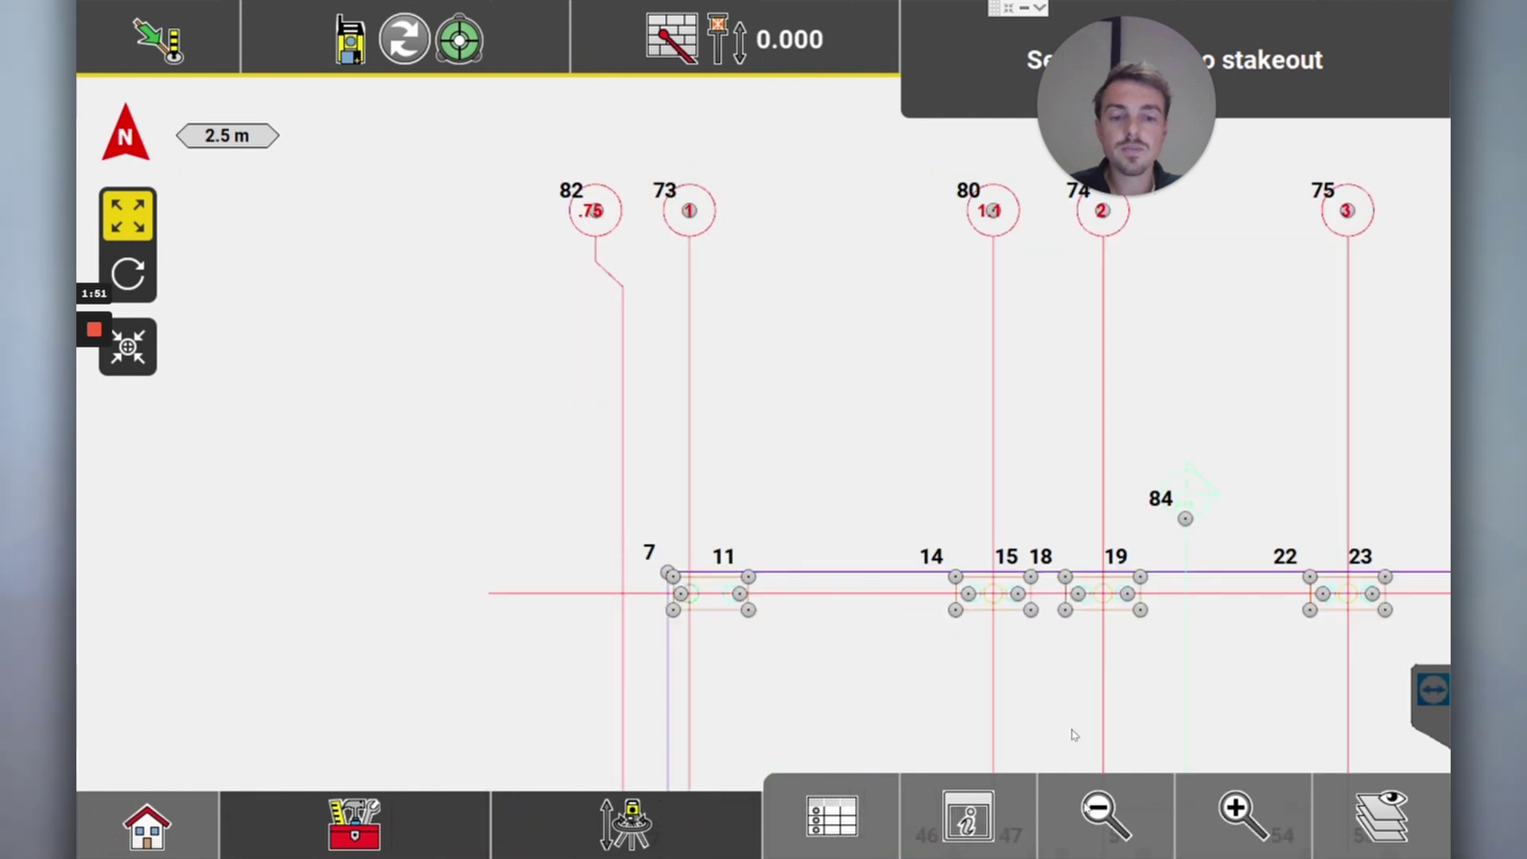
{"action": "left_click", "coordinate": [1086, 827]}
{"action": "left_click", "coordinate": [1085, 826]}
{"action": "left_click_drag", "start_coordinate": [1080, 529], "coordinate": [963, 338]}
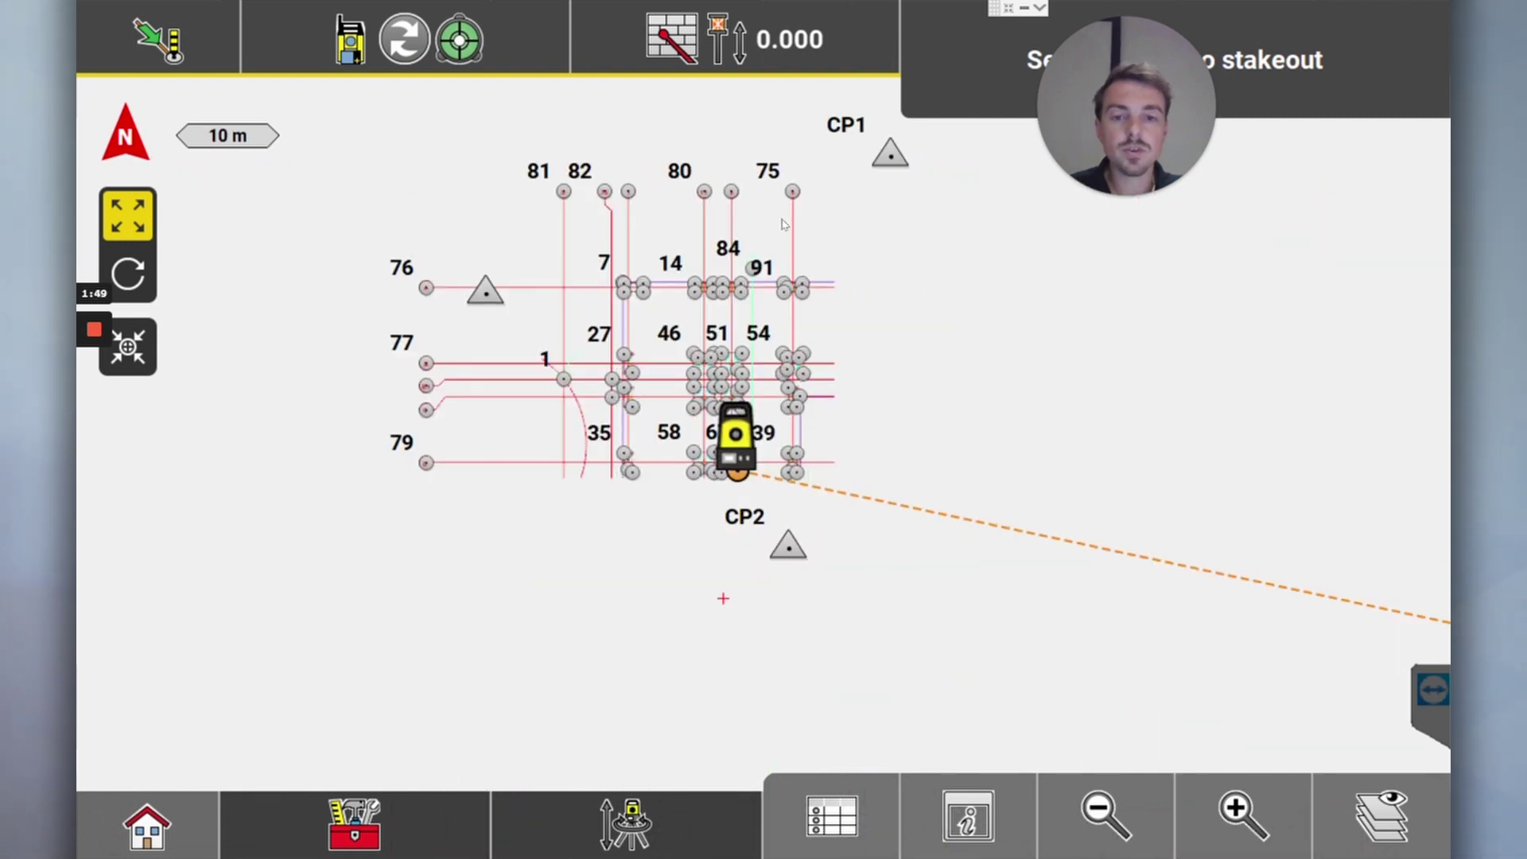
{"action": "left_click_drag", "start_coordinate": [784, 225], "coordinate": [904, 326]}
Step: Preview the map with all DXF/DWG/DGN data hidden, and discard the visibility change
{"action": "left_click", "coordinate": [805, 594]}
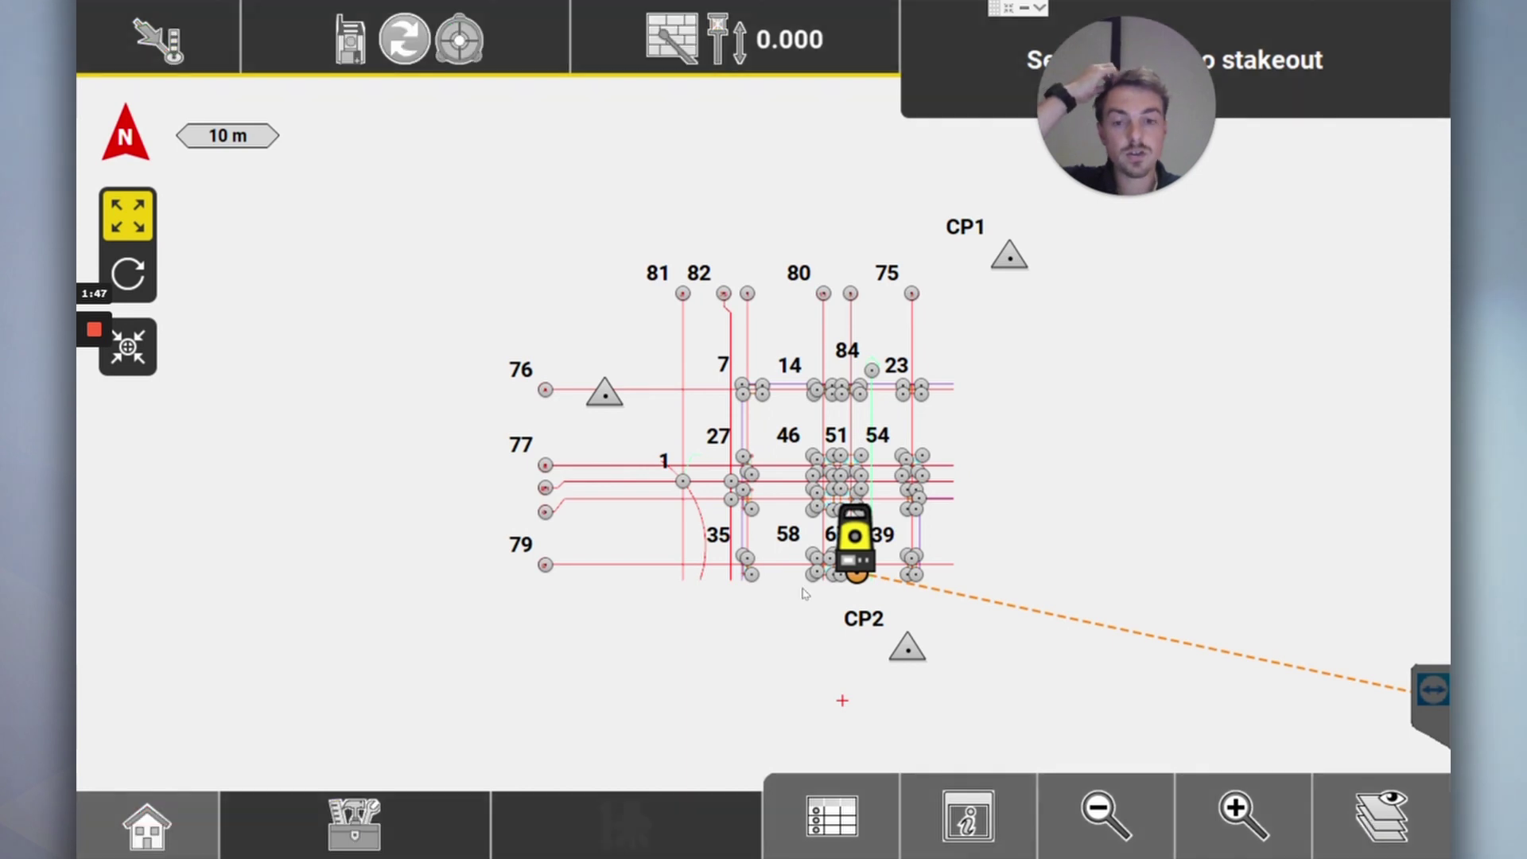
{"action": "left_click", "coordinate": [701, 415]}
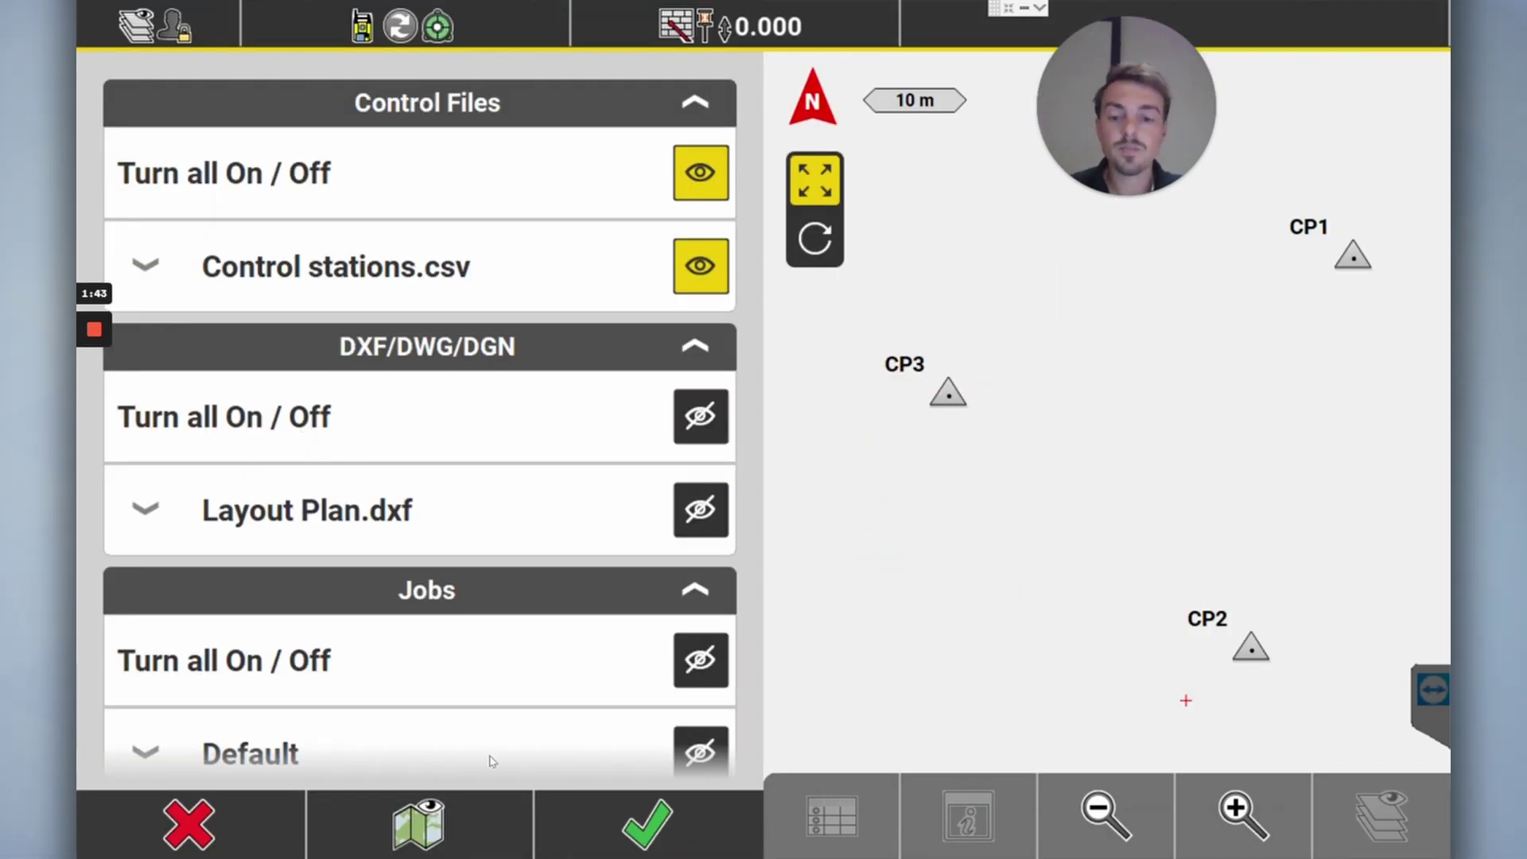
{"action": "left_click", "coordinate": [189, 825]}
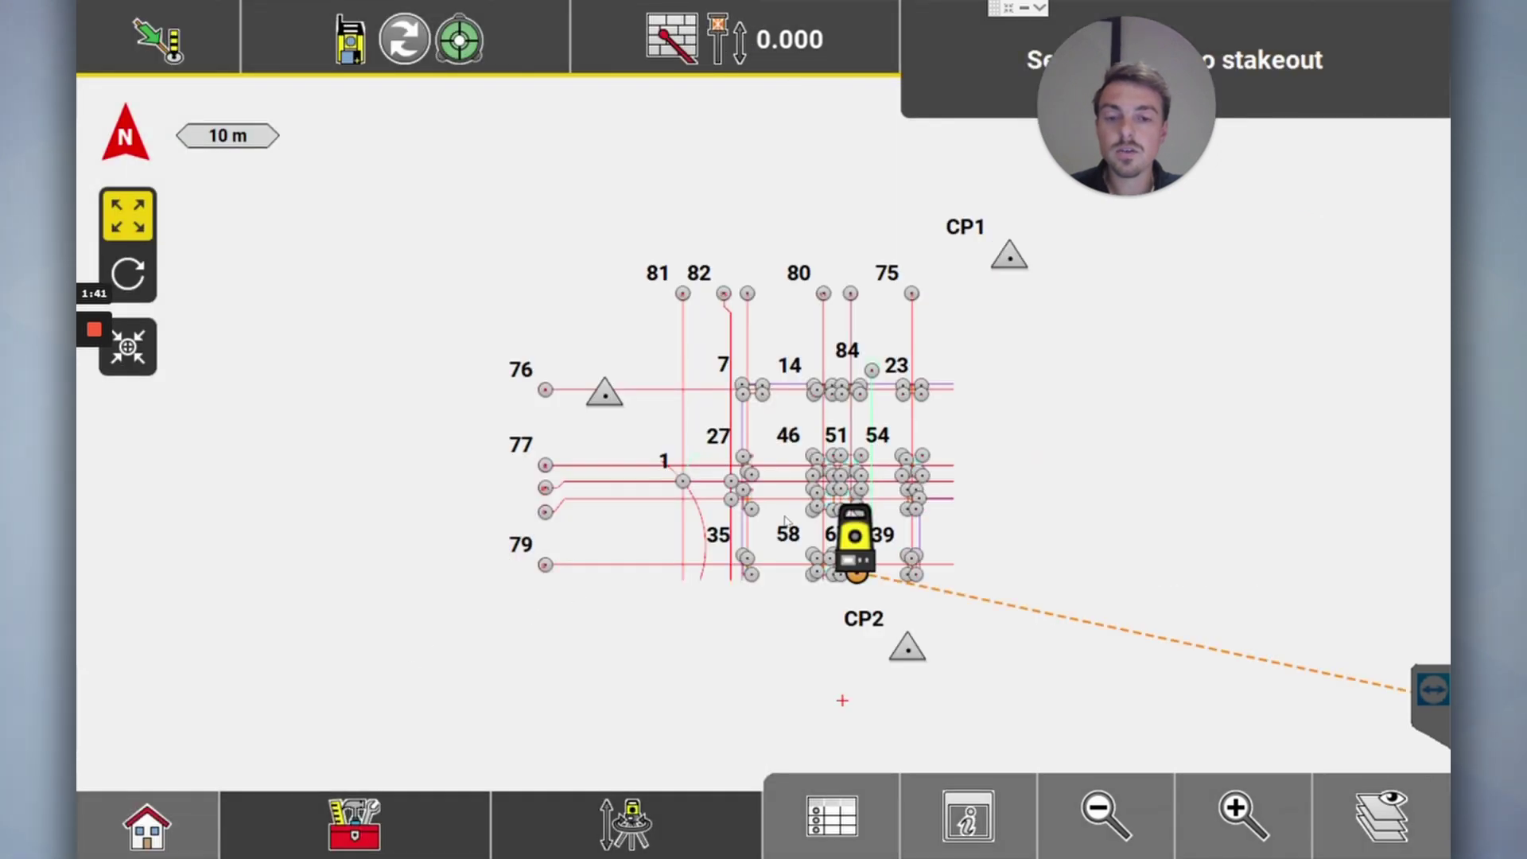
Step: Examine the plan's column groups around points 45 to 52 for circles that have no selectable point
{"action": "left_click_drag", "start_coordinate": [785, 519], "coordinate": [735, 519]}
{"action": "left_click", "coordinate": [1222, 796]}
{"action": "left_click", "coordinate": [1222, 796]}
{"action": "left_click_drag", "start_coordinate": [718, 447], "coordinate": [706, 445]}
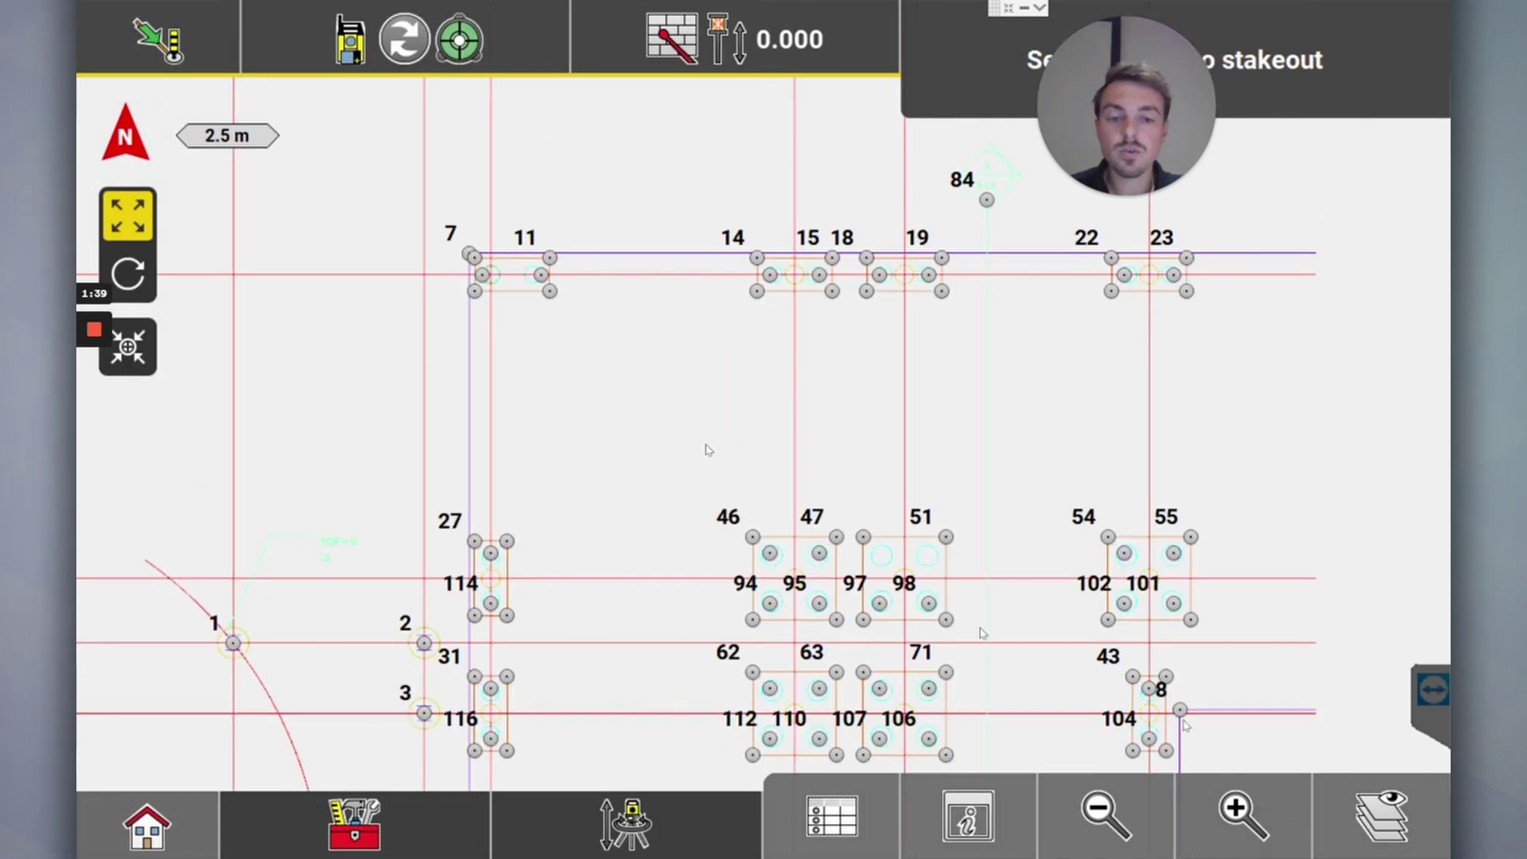
{"action": "left_click", "coordinate": [1258, 824]}
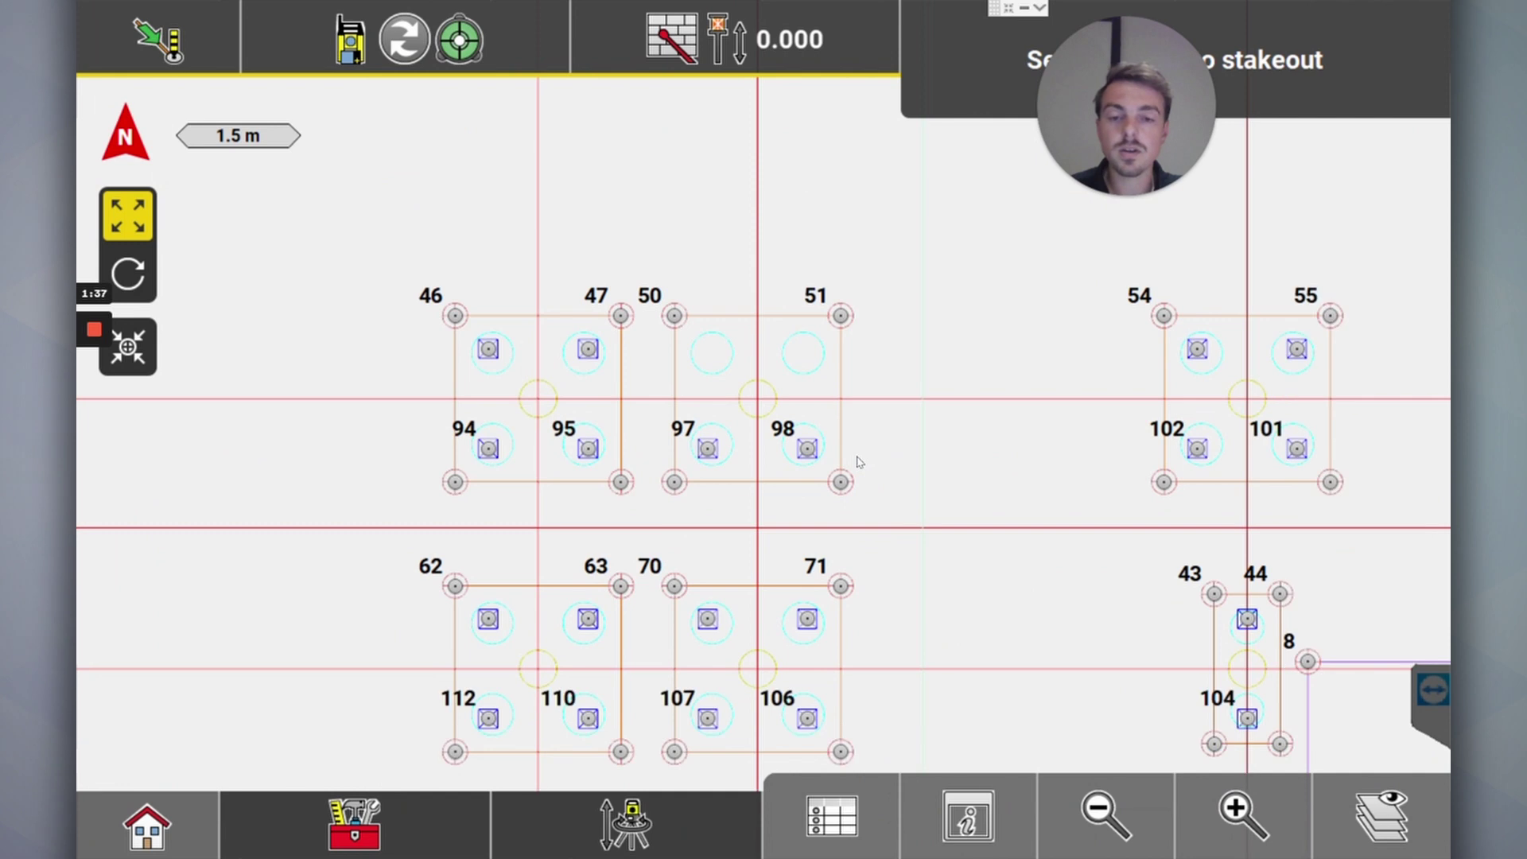
{"action": "left_click", "coordinate": [1243, 815]}
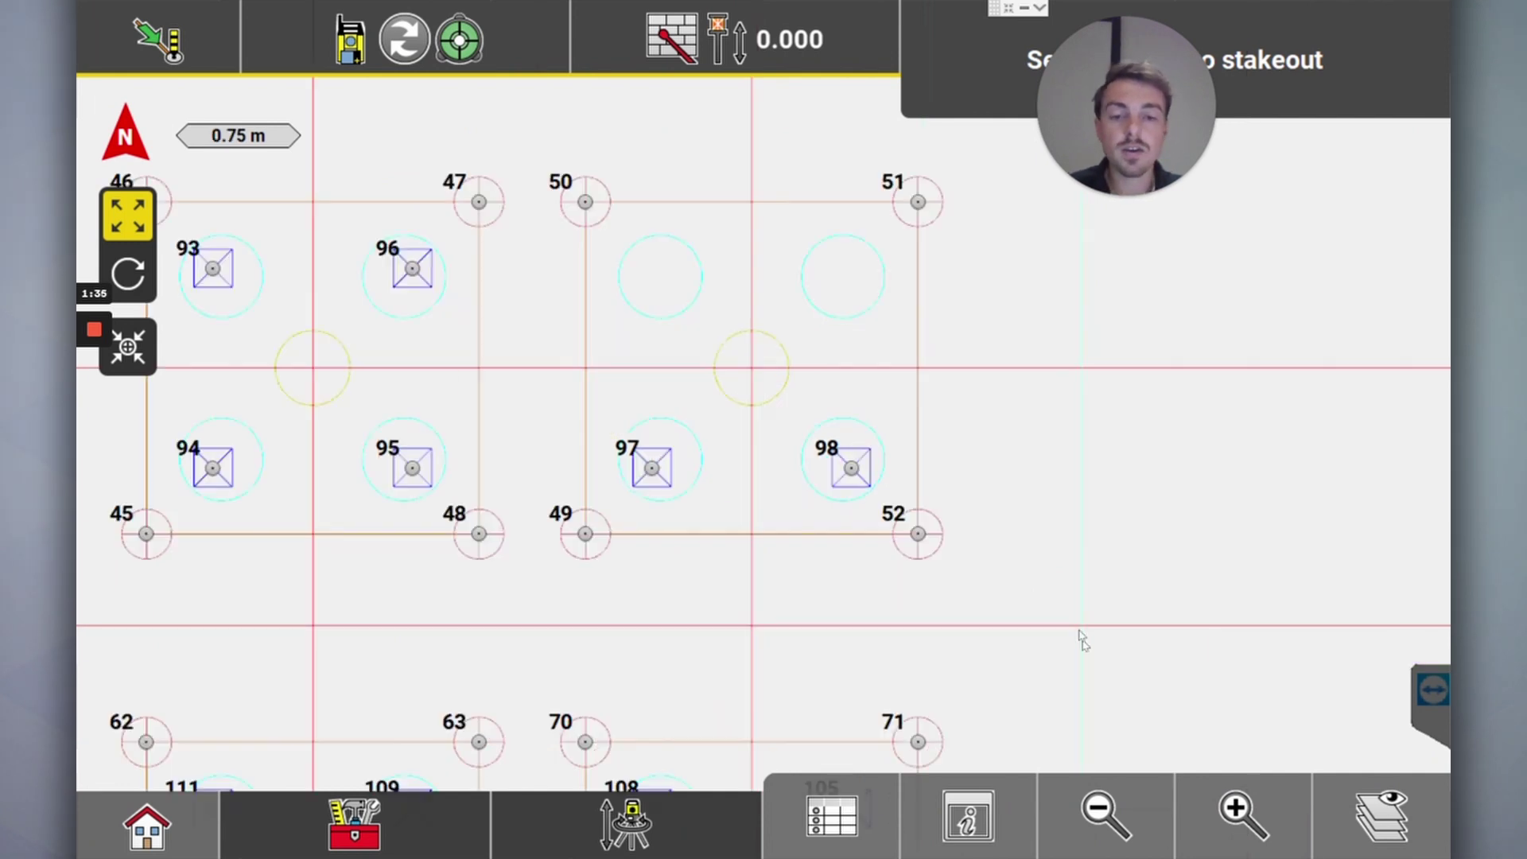
{"action": "left_click_drag", "start_coordinate": [783, 386], "coordinate": [783, 512]}
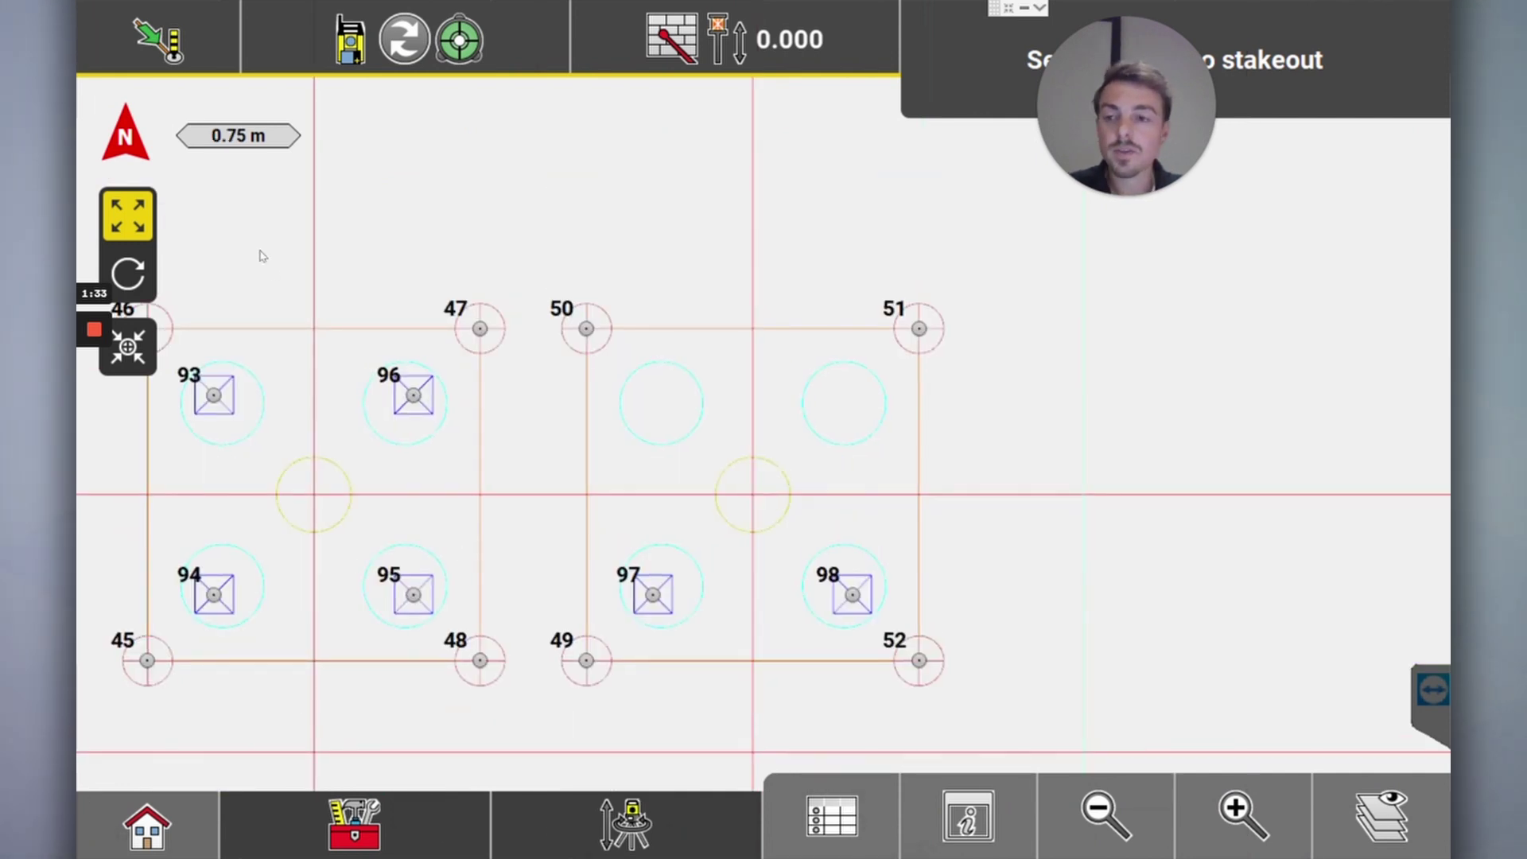
{"action": "mouse_move", "coordinate": [78, 350]}
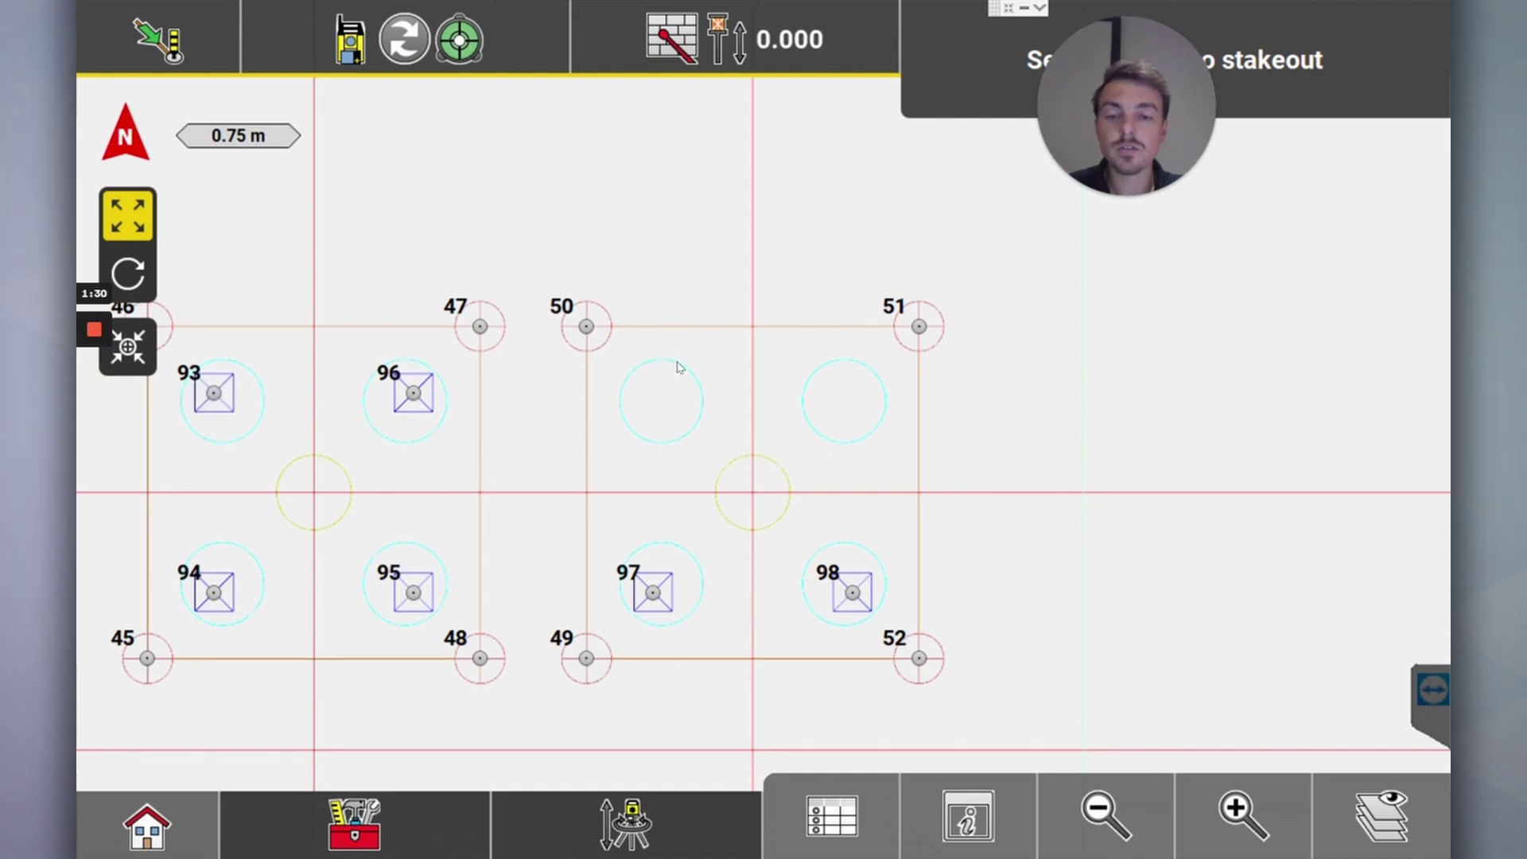
Step: Enable Show Points for Layout Plan.dxf in the layer visibility settings and accept the change
{"action": "left_click", "coordinate": [1383, 826]}
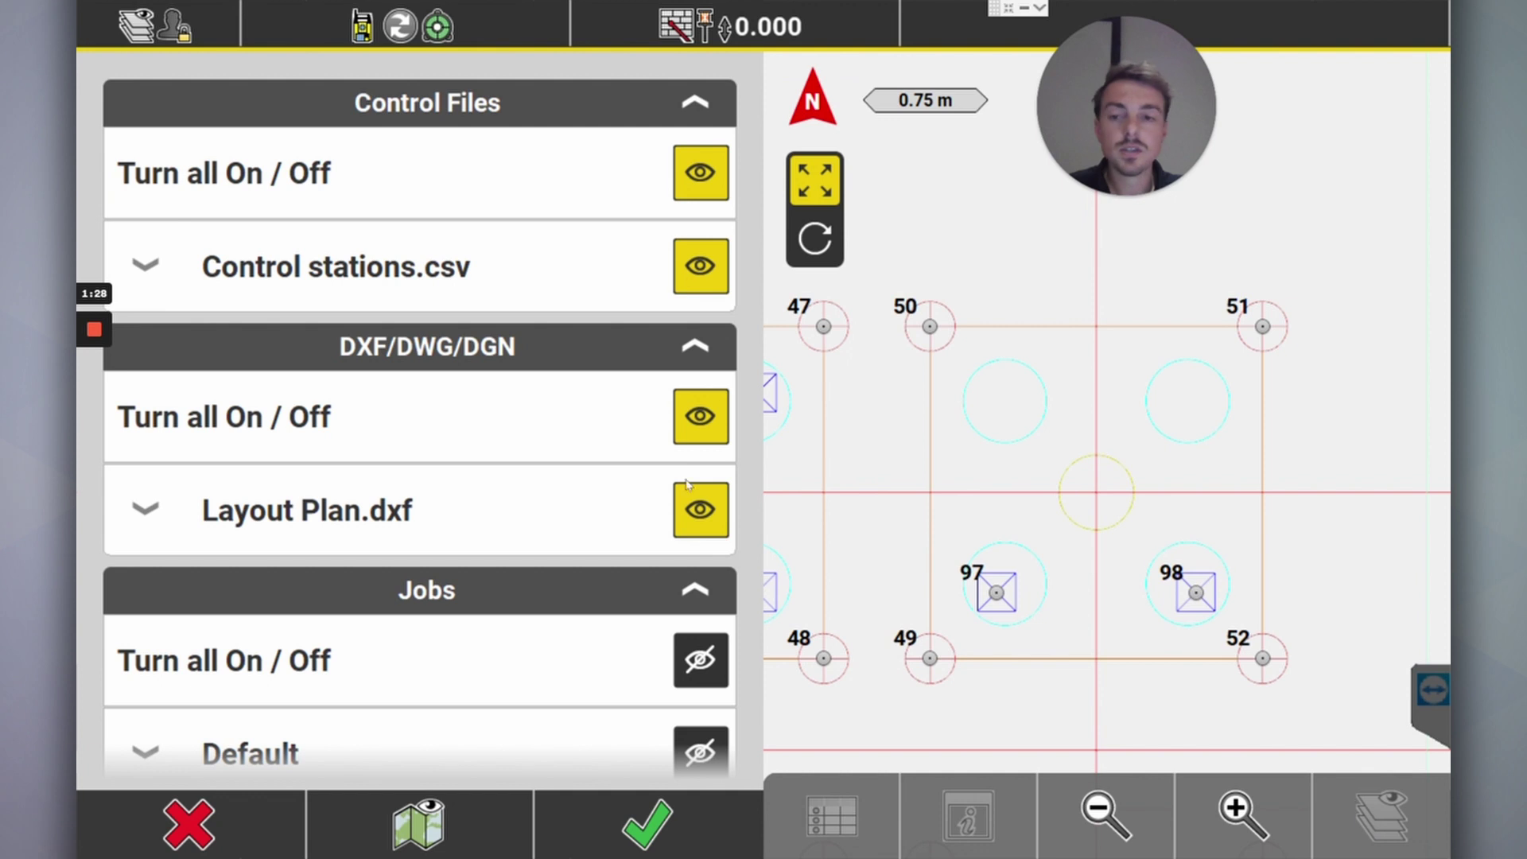
{"action": "left_click", "coordinate": [171, 516]}
{"action": "left_click", "coordinate": [156, 606]}
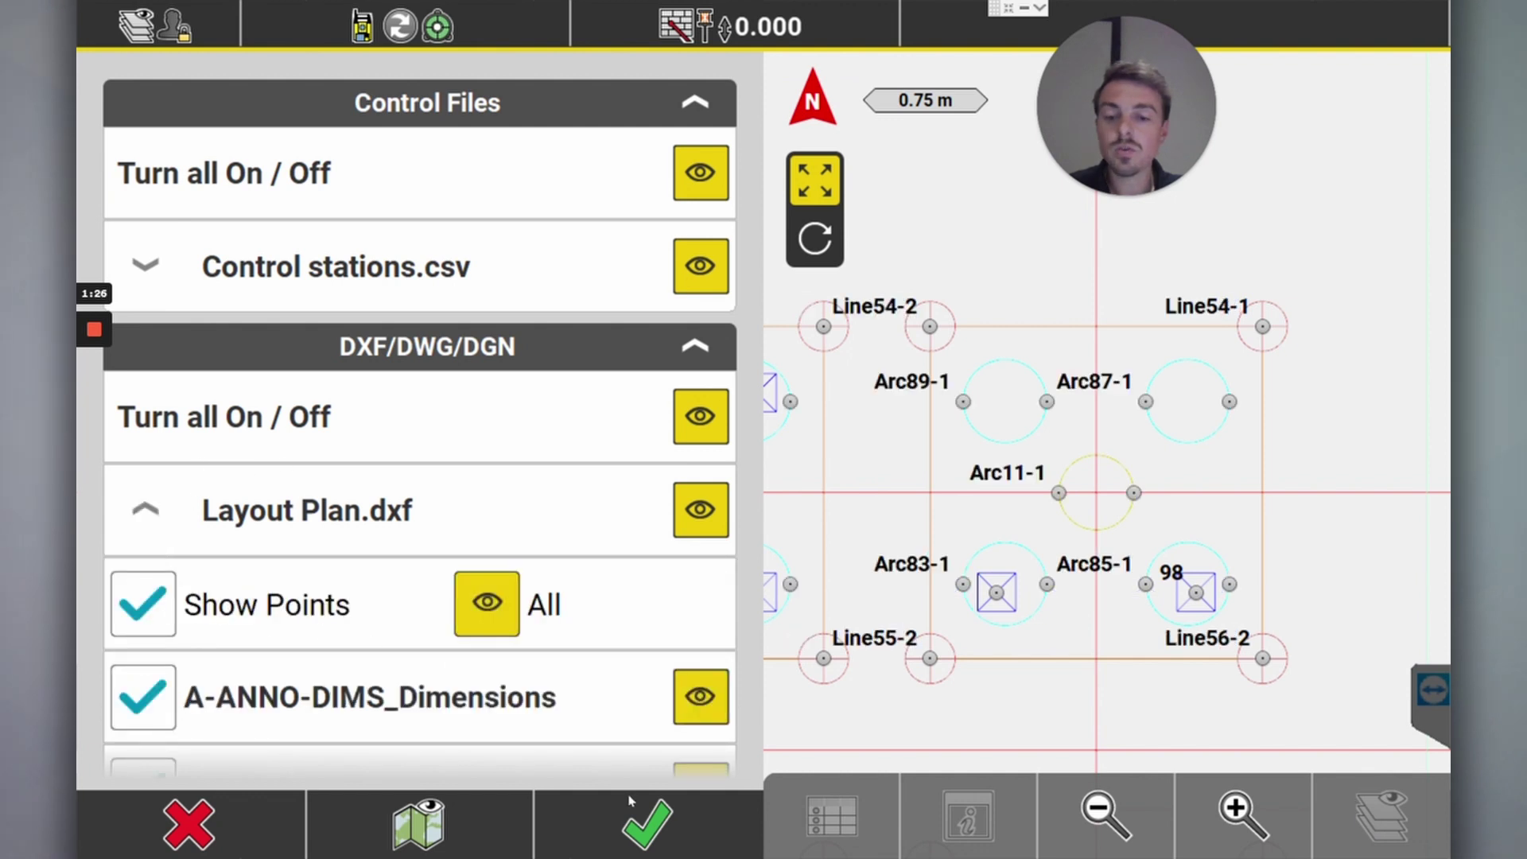
{"action": "left_click", "coordinate": [640, 831]}
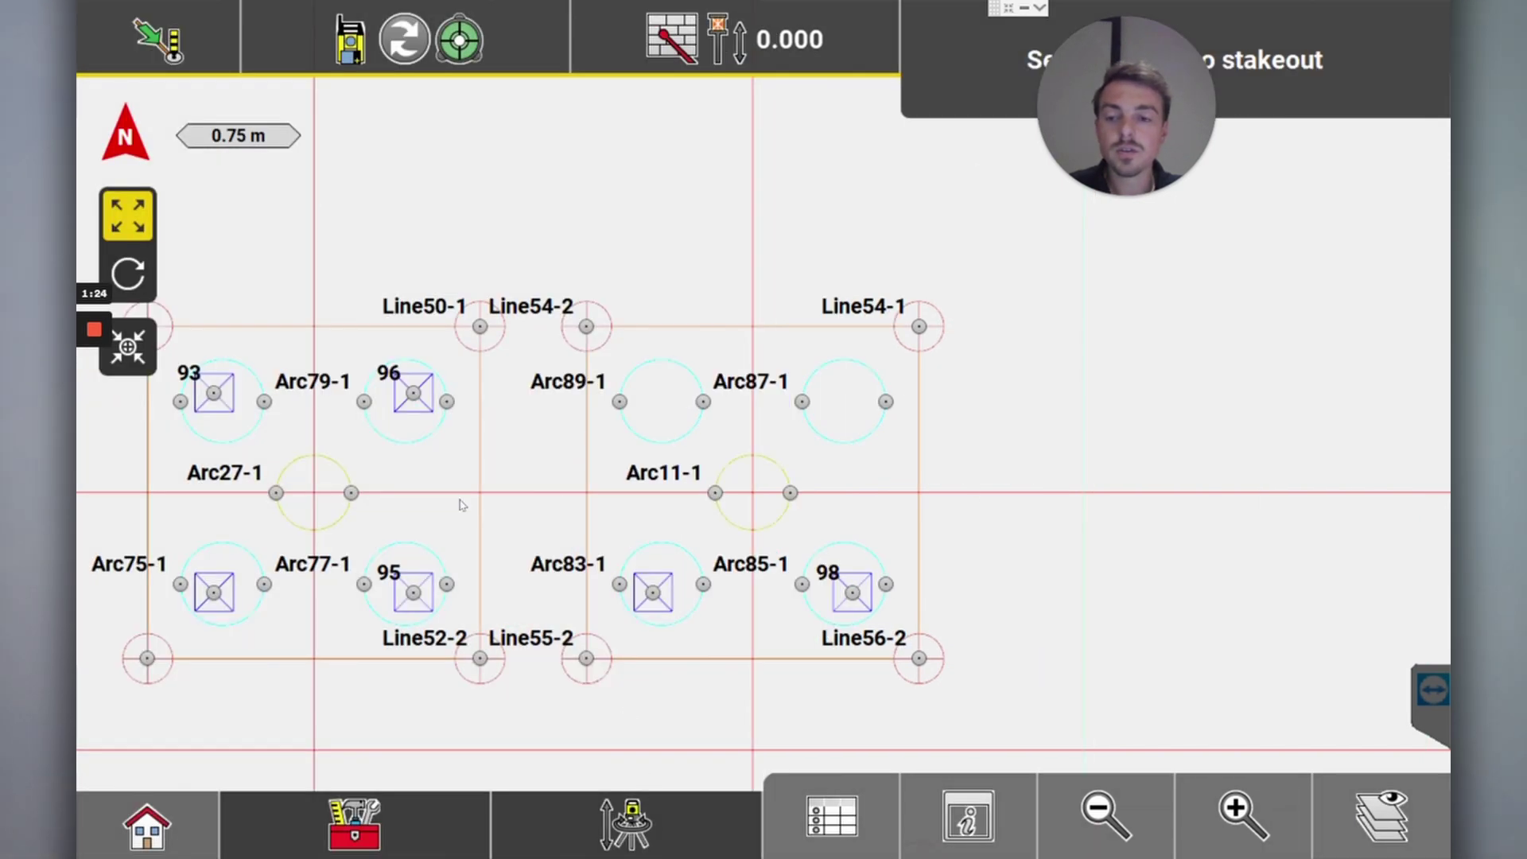
Step: Examine the added line and arc points around the column group beside point 2, including point 114
{"action": "left_click", "coordinate": [1137, 831]}
{"action": "left_click", "coordinate": [1139, 831]}
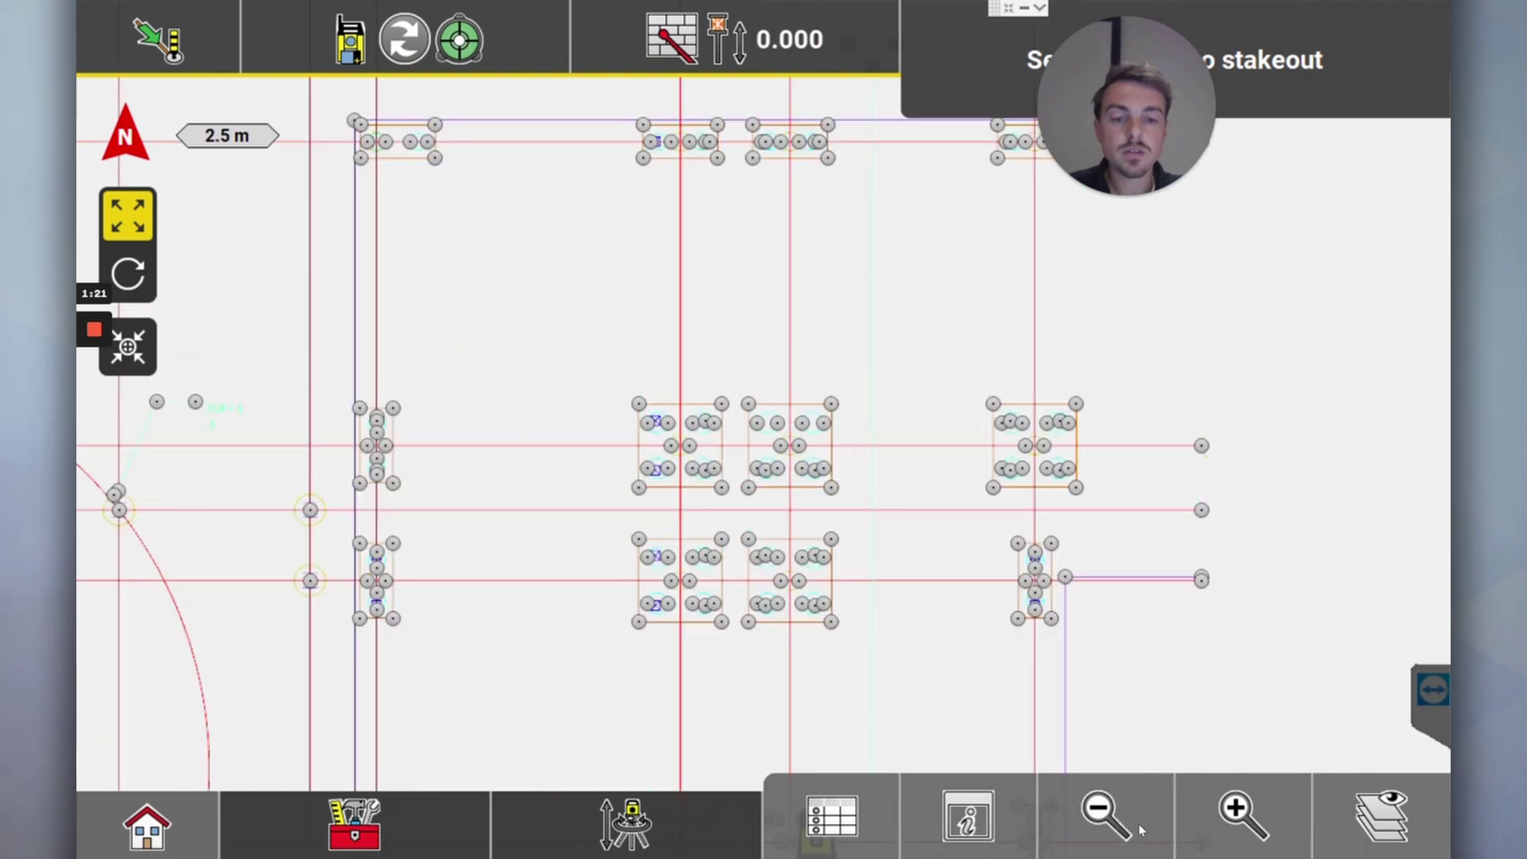
{"action": "left_click_drag", "start_coordinate": [470, 563], "coordinate": [792, 434]}
{"action": "left_click", "coordinate": [1259, 808]}
{"action": "left_click", "coordinate": [1259, 809]}
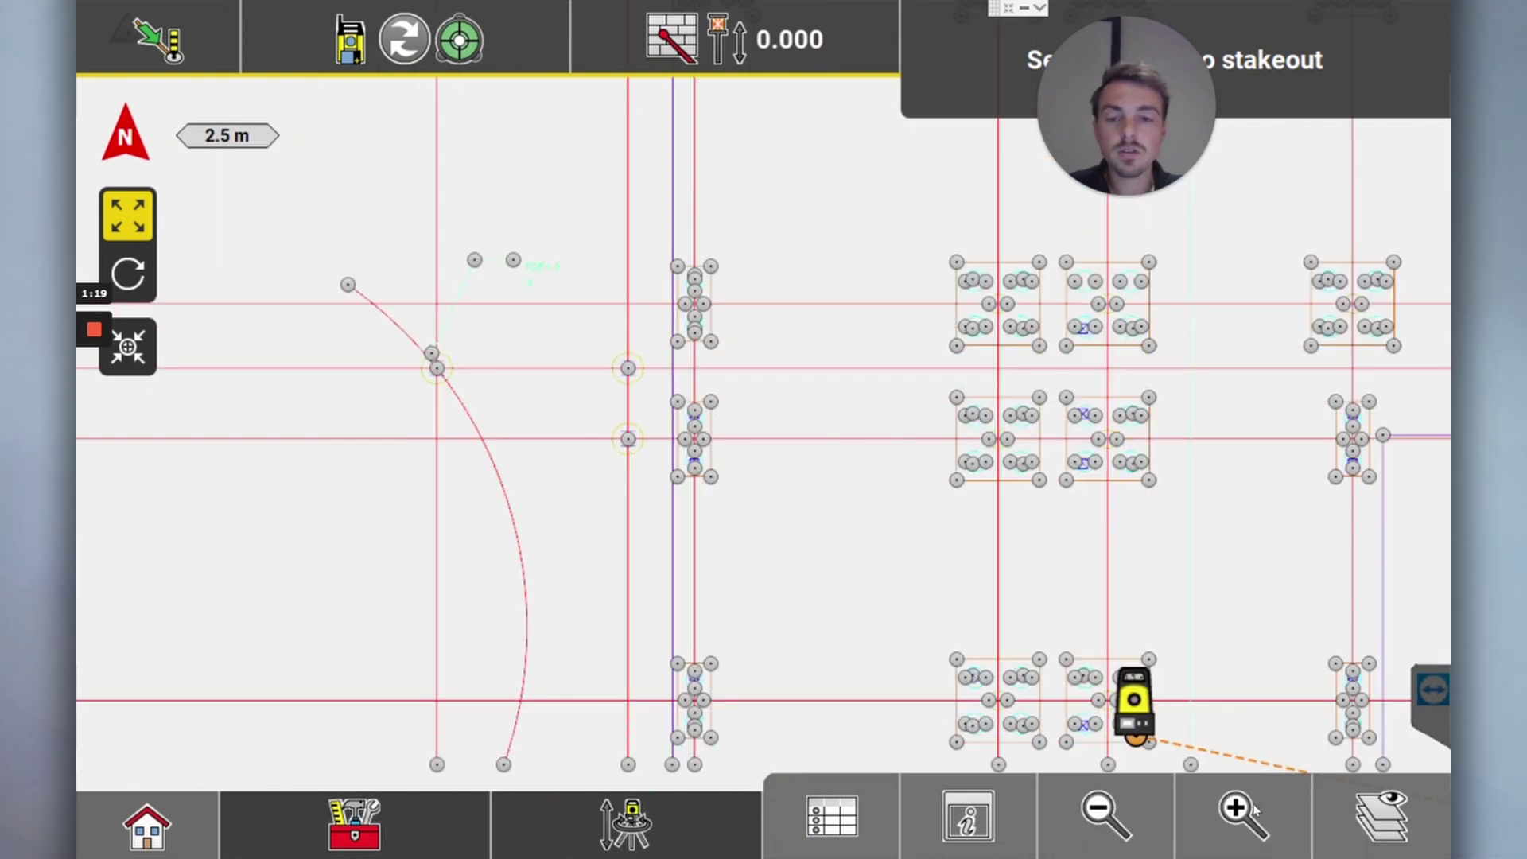
{"action": "left_click_drag", "start_coordinate": [334, 287], "coordinate": [850, 510]}
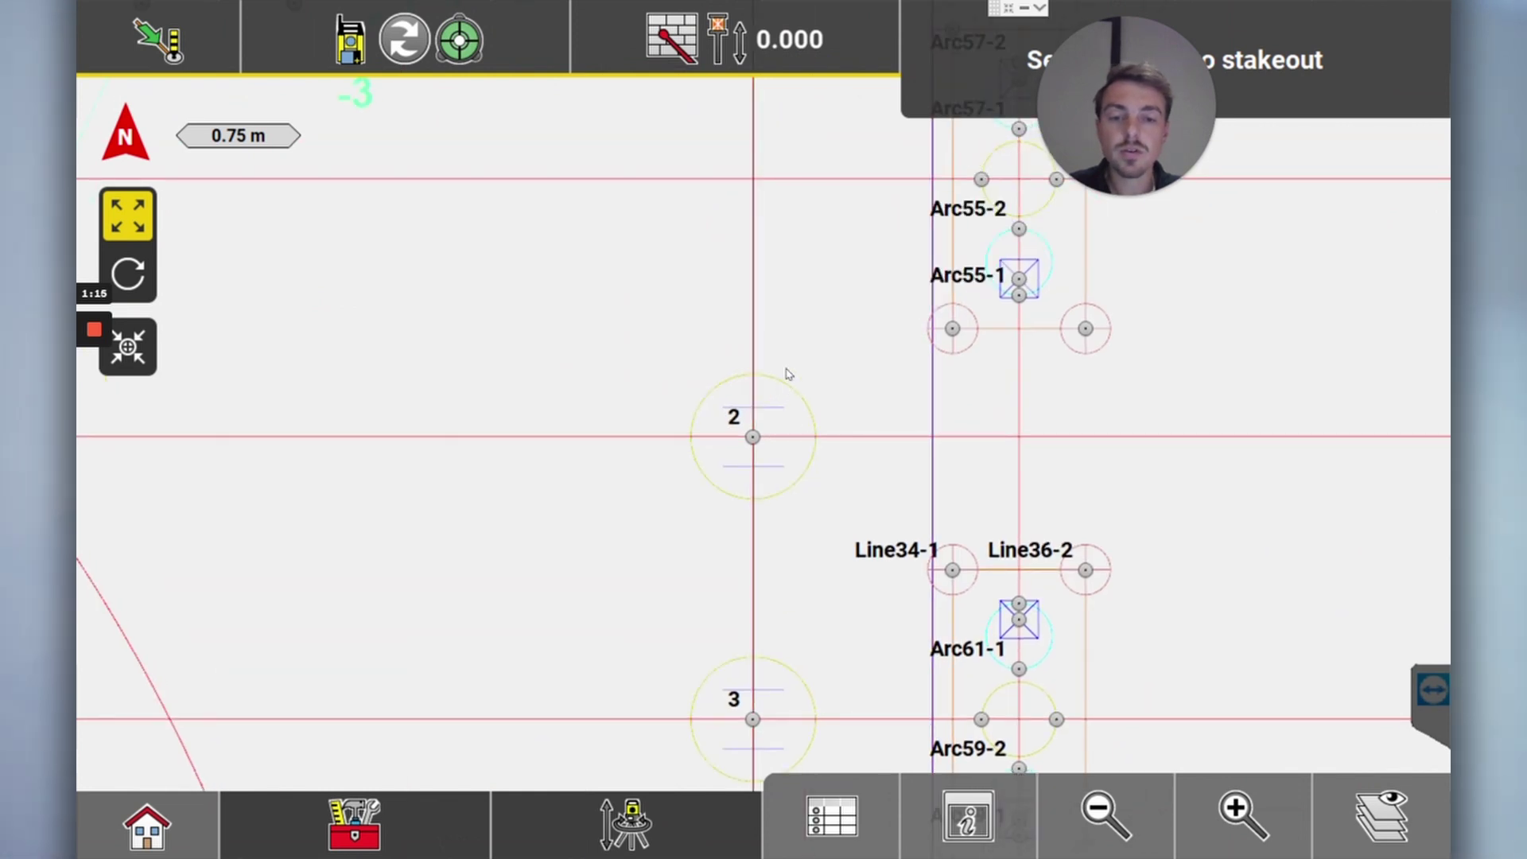
{"action": "left_click_drag", "start_coordinate": [1089, 379], "coordinate": [943, 488]}
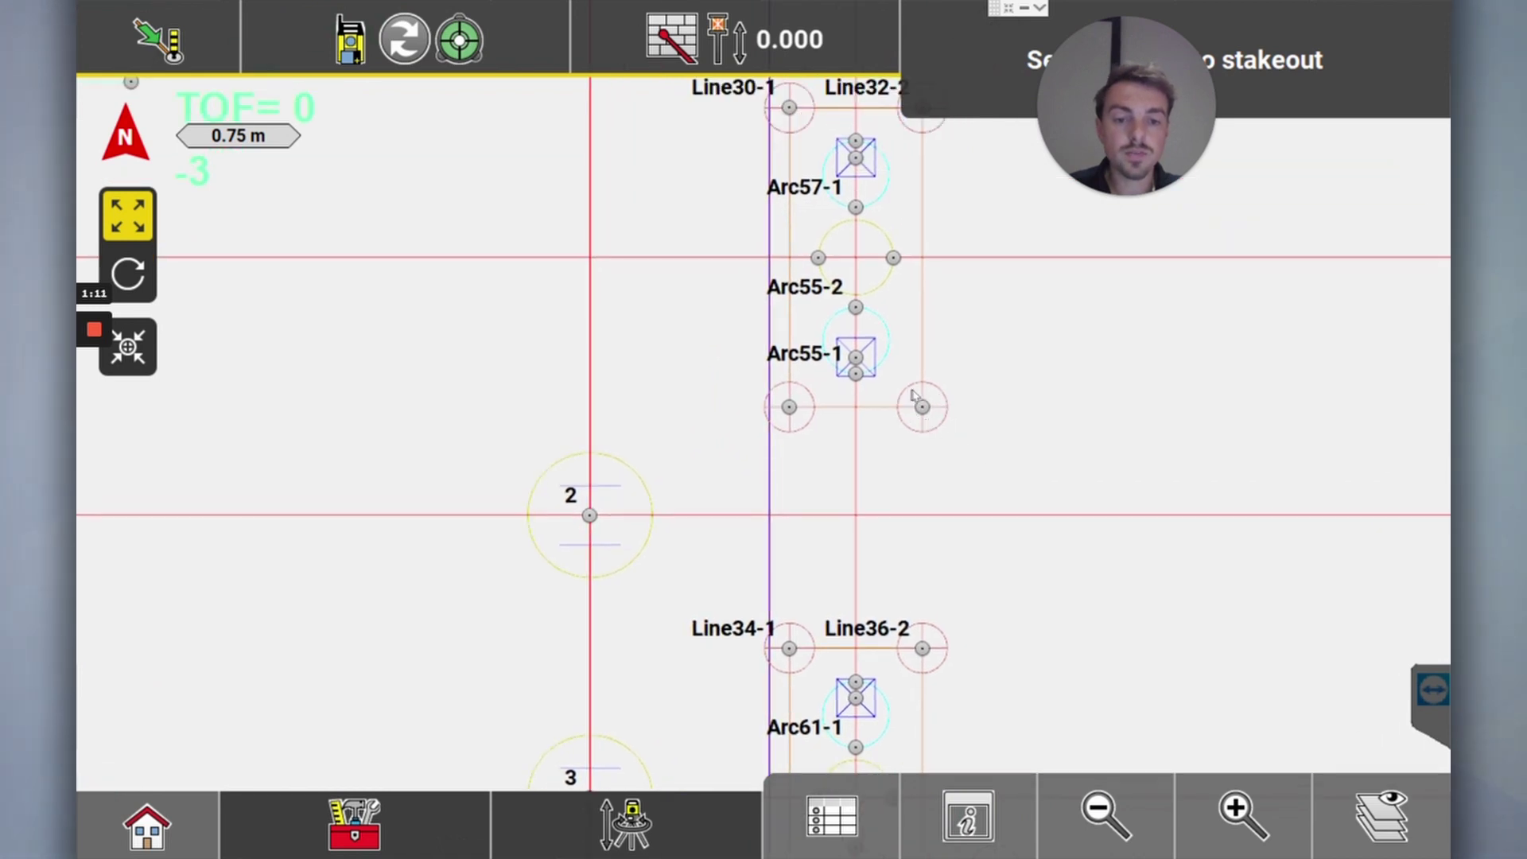
{"action": "left_click", "coordinate": [1242, 815]}
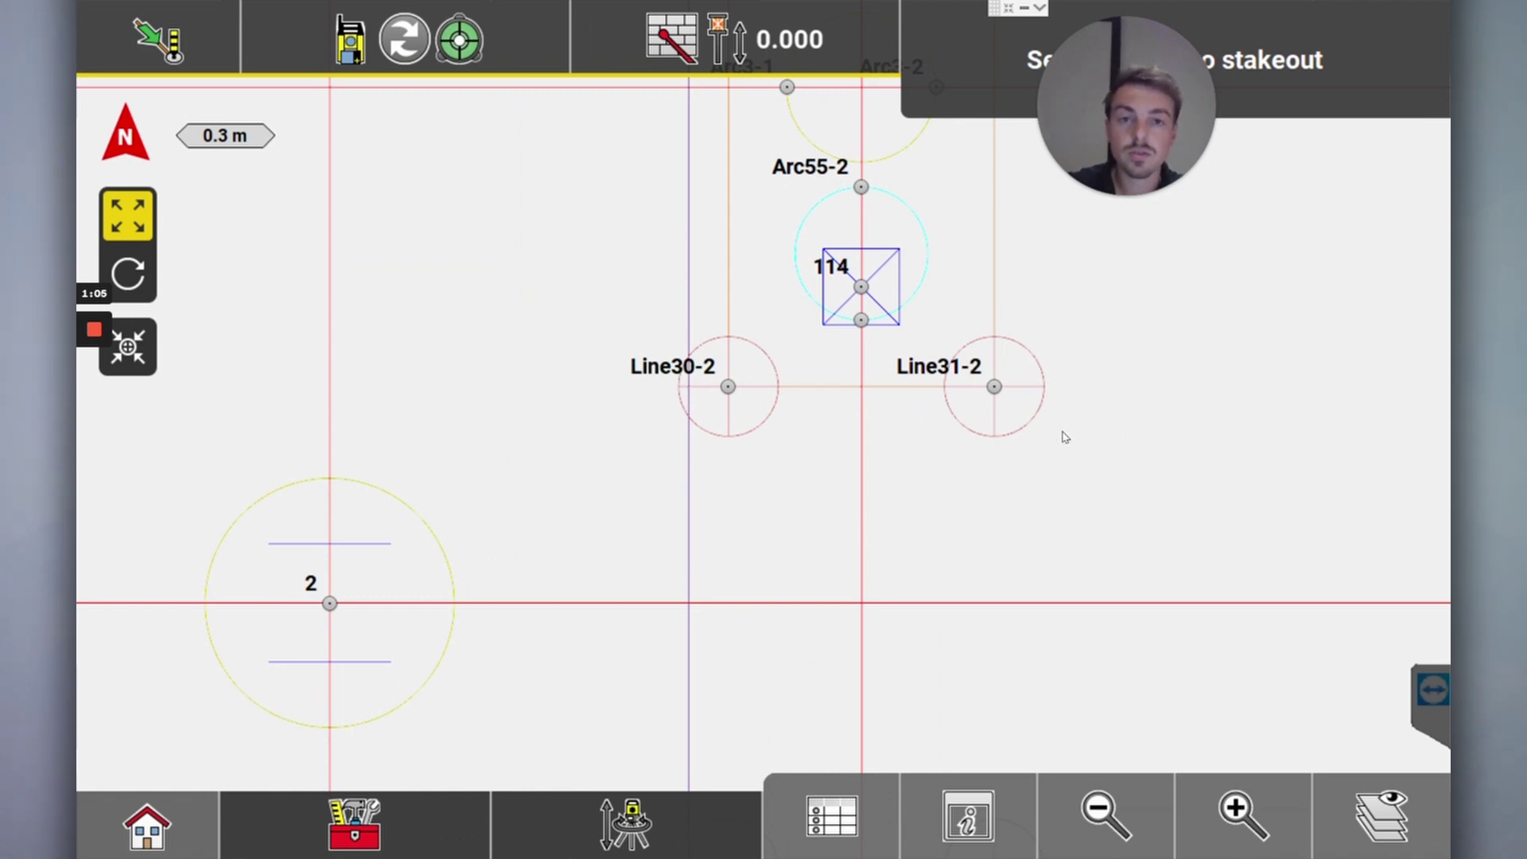
{"action": "left_click_drag", "start_coordinate": [897, 321], "coordinate": [975, 425]}
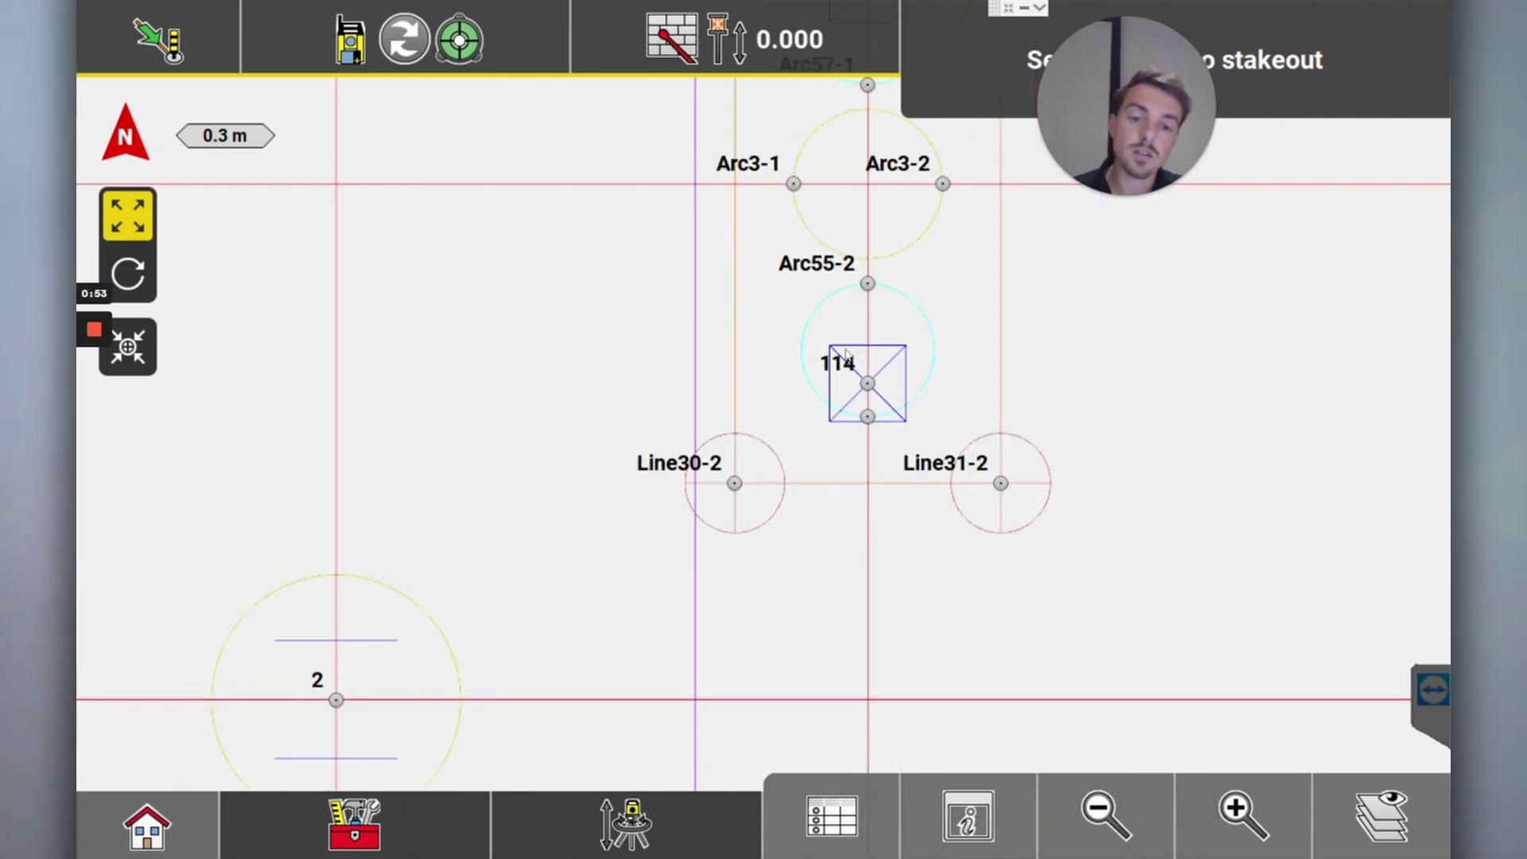
{"action": "left_click", "coordinate": [1243, 815]}
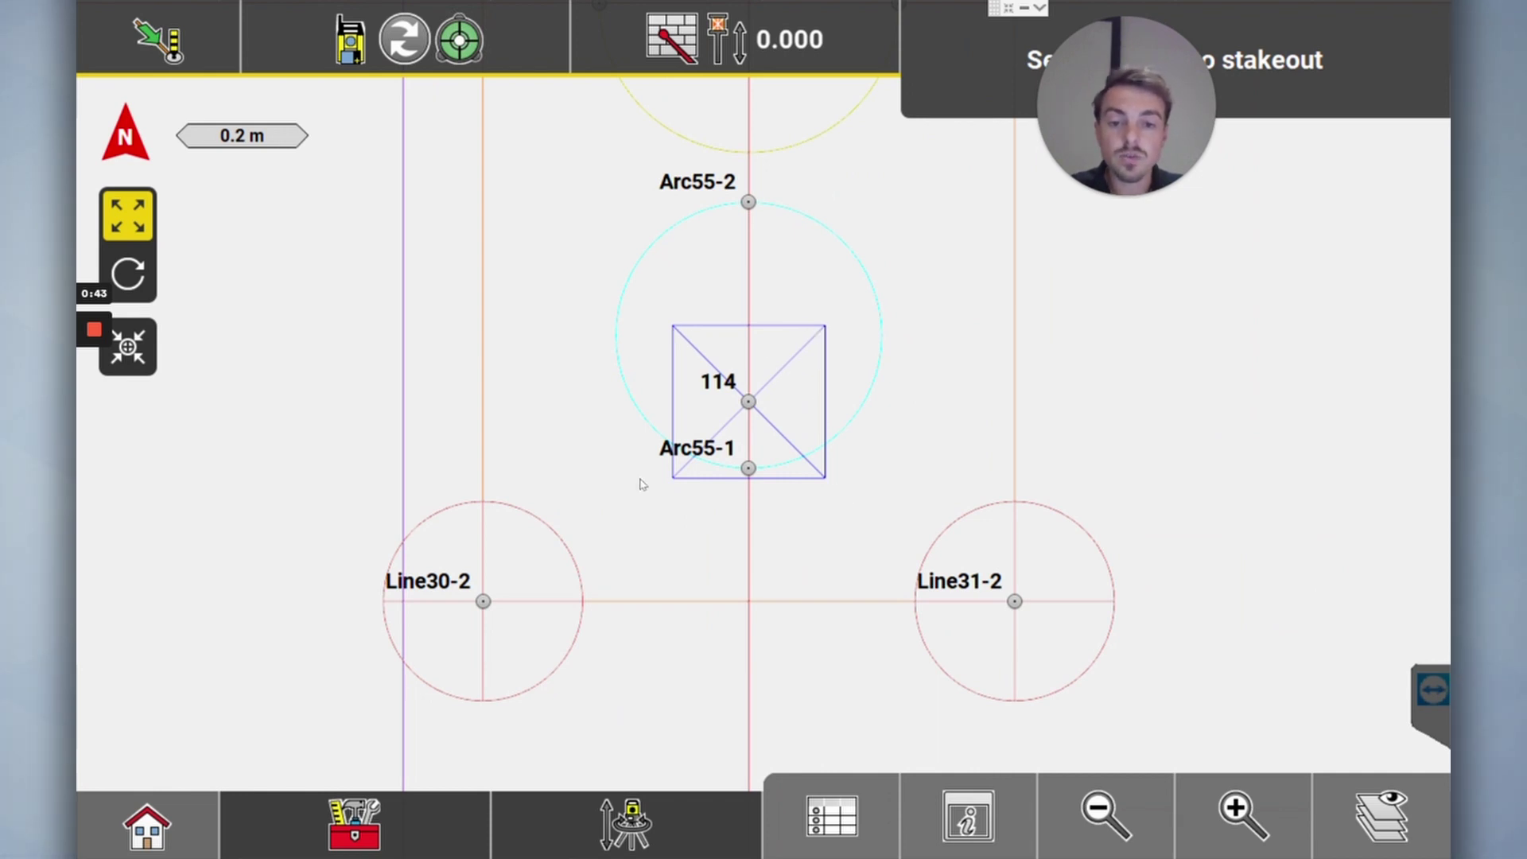
Step: Compare the line and arc points across the neighbouring column groups, including points 93 and 96
{"action": "left_click", "coordinate": [1095, 823]}
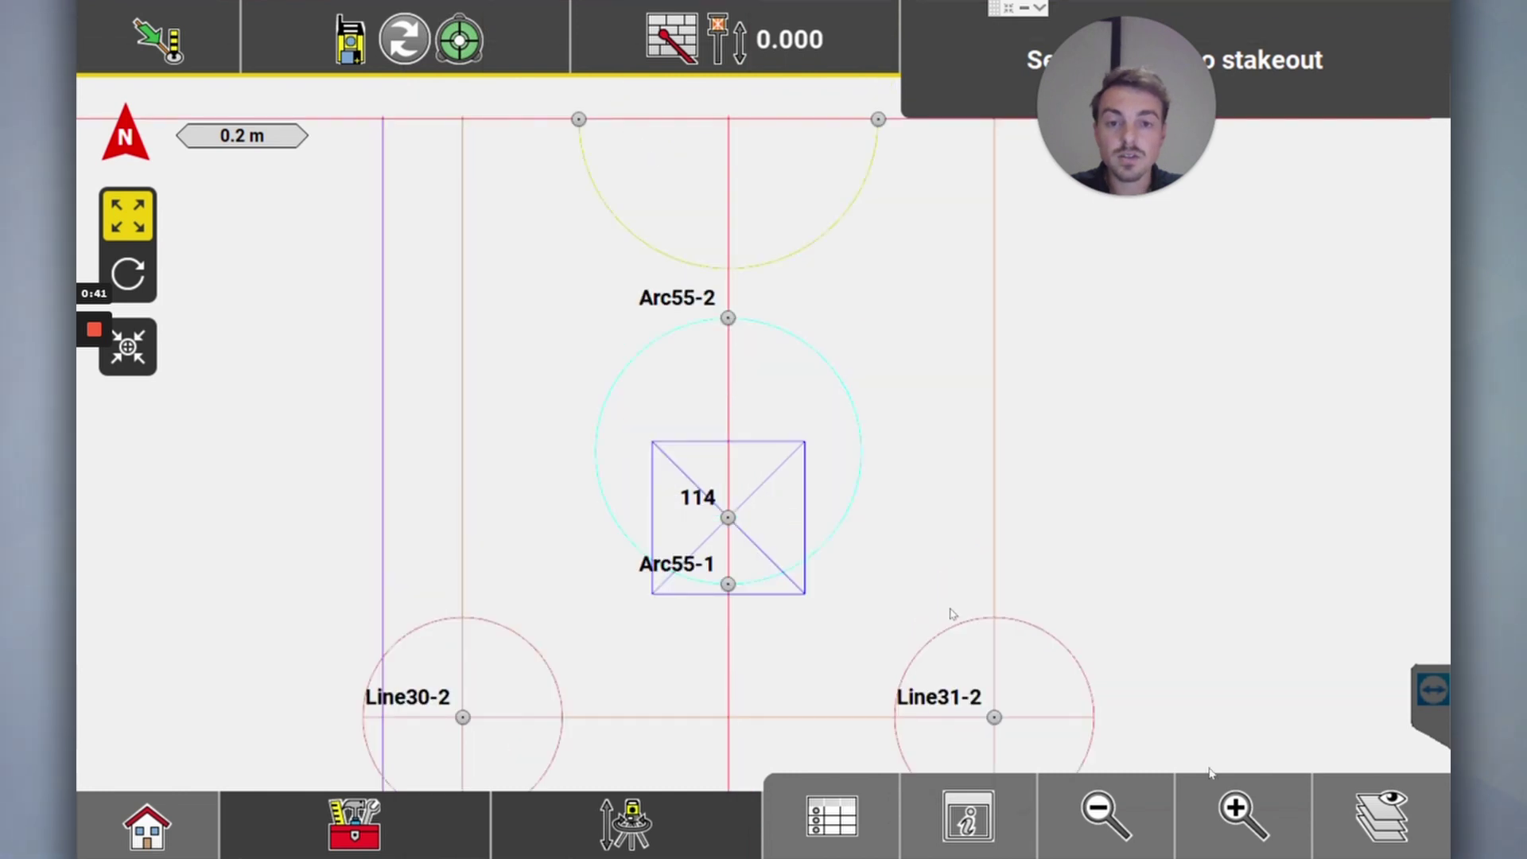
{"action": "left_click", "coordinate": [1096, 823]}
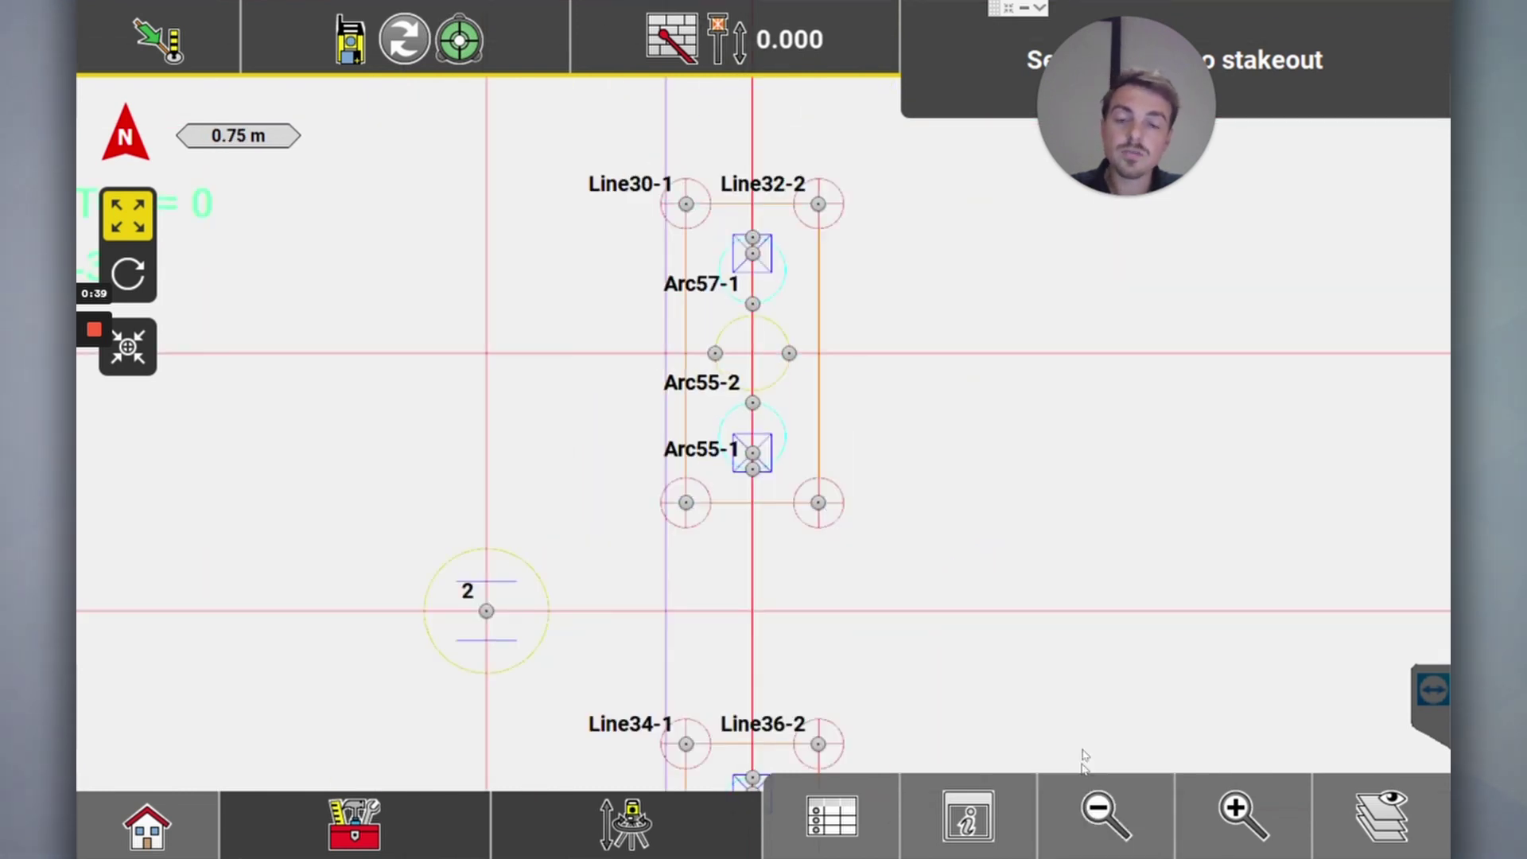
{"action": "left_click_drag", "start_coordinate": [769, 536], "coordinate": [669, 506]}
{"action": "left_click_drag", "start_coordinate": [770, 505], "coordinate": [628, 544]}
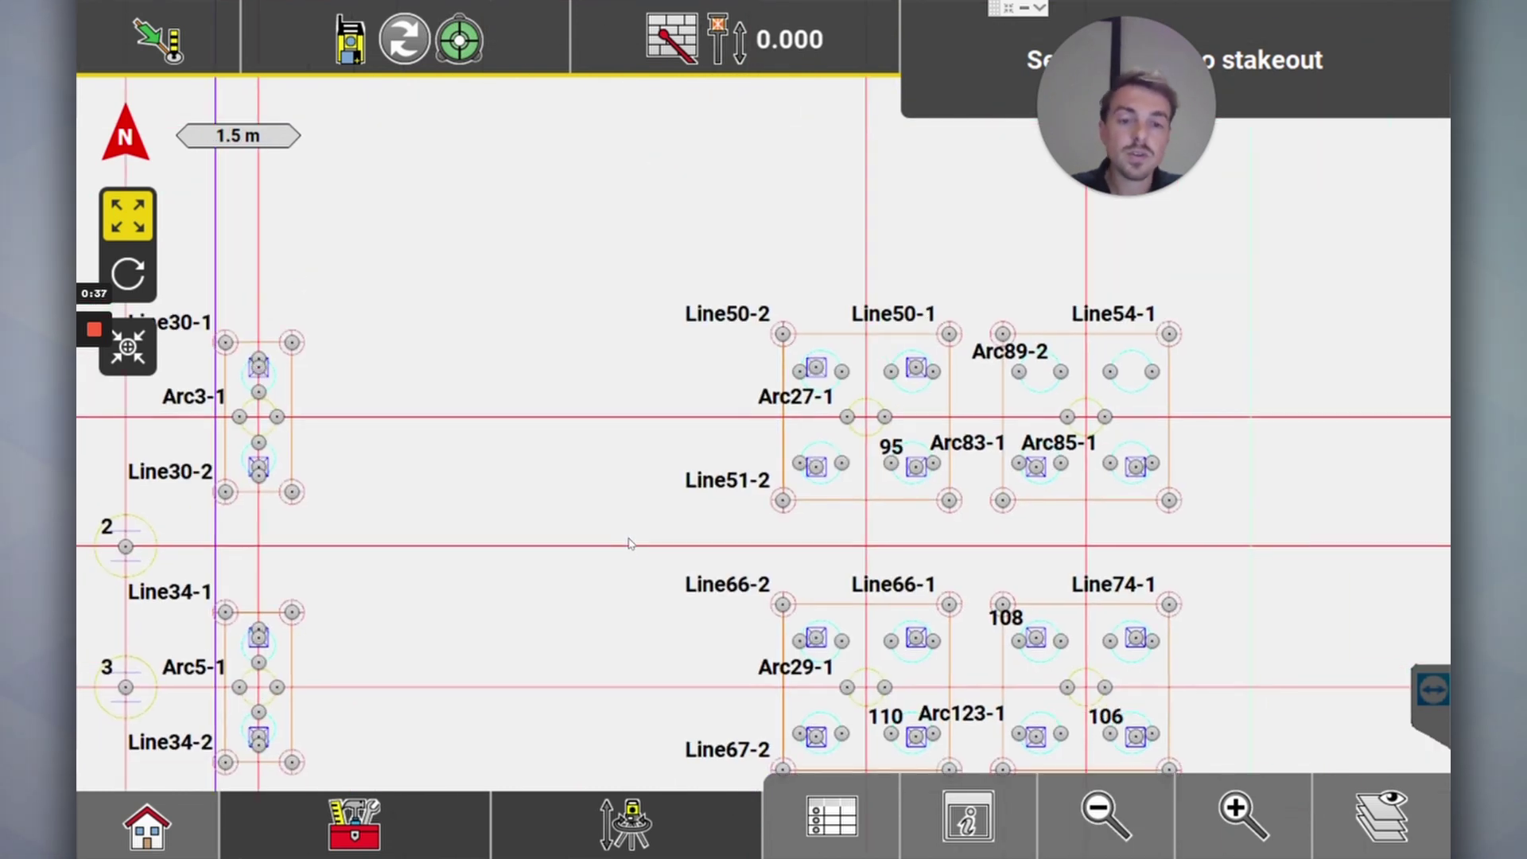
{"action": "left_click_drag", "start_coordinate": [670, 460], "coordinate": [635, 502]}
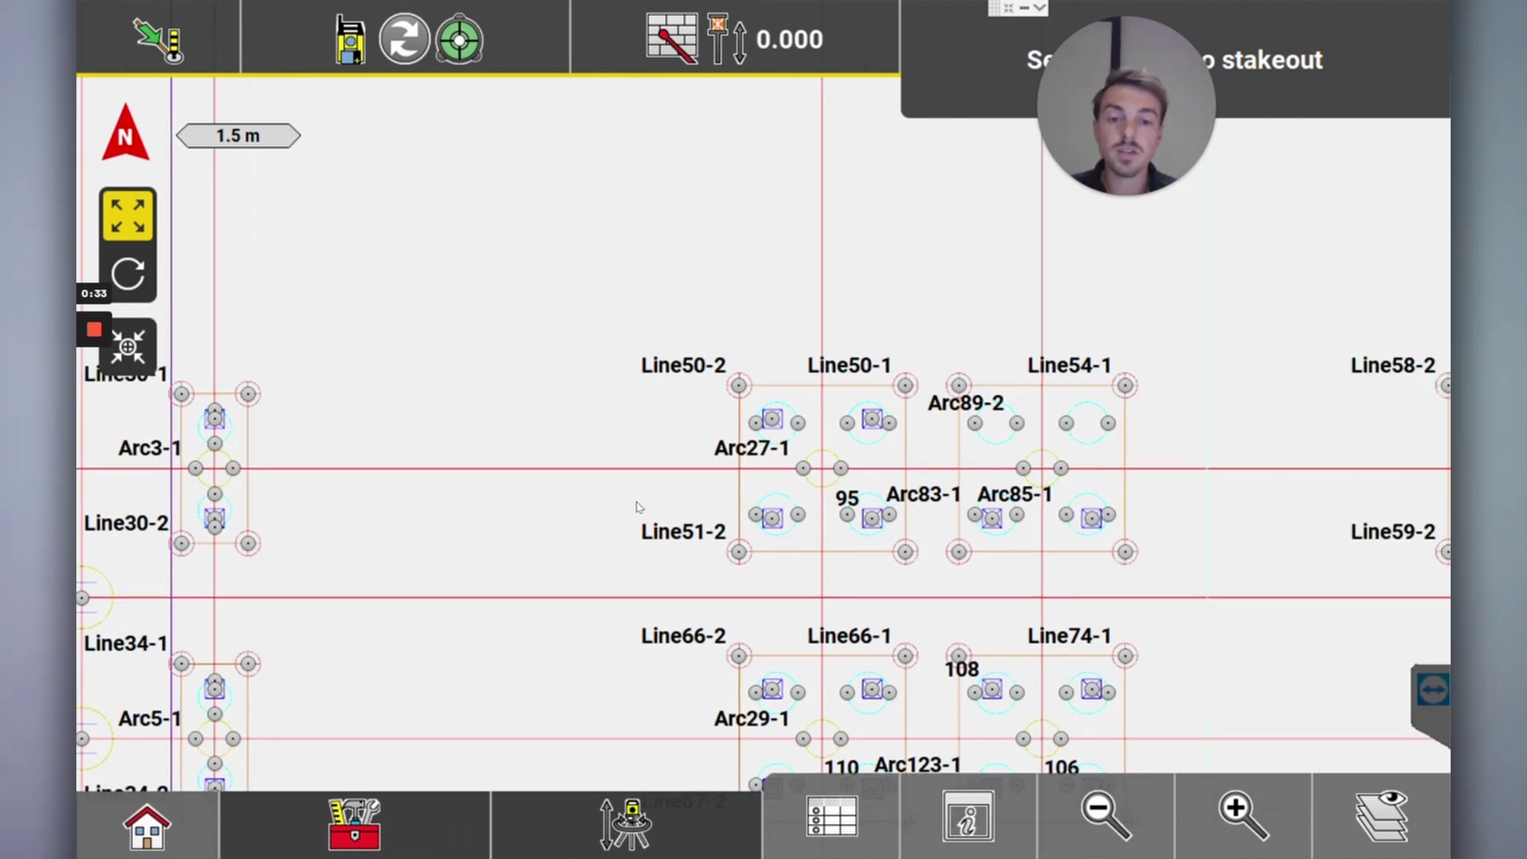
{"action": "left_click", "coordinate": [1348, 841]}
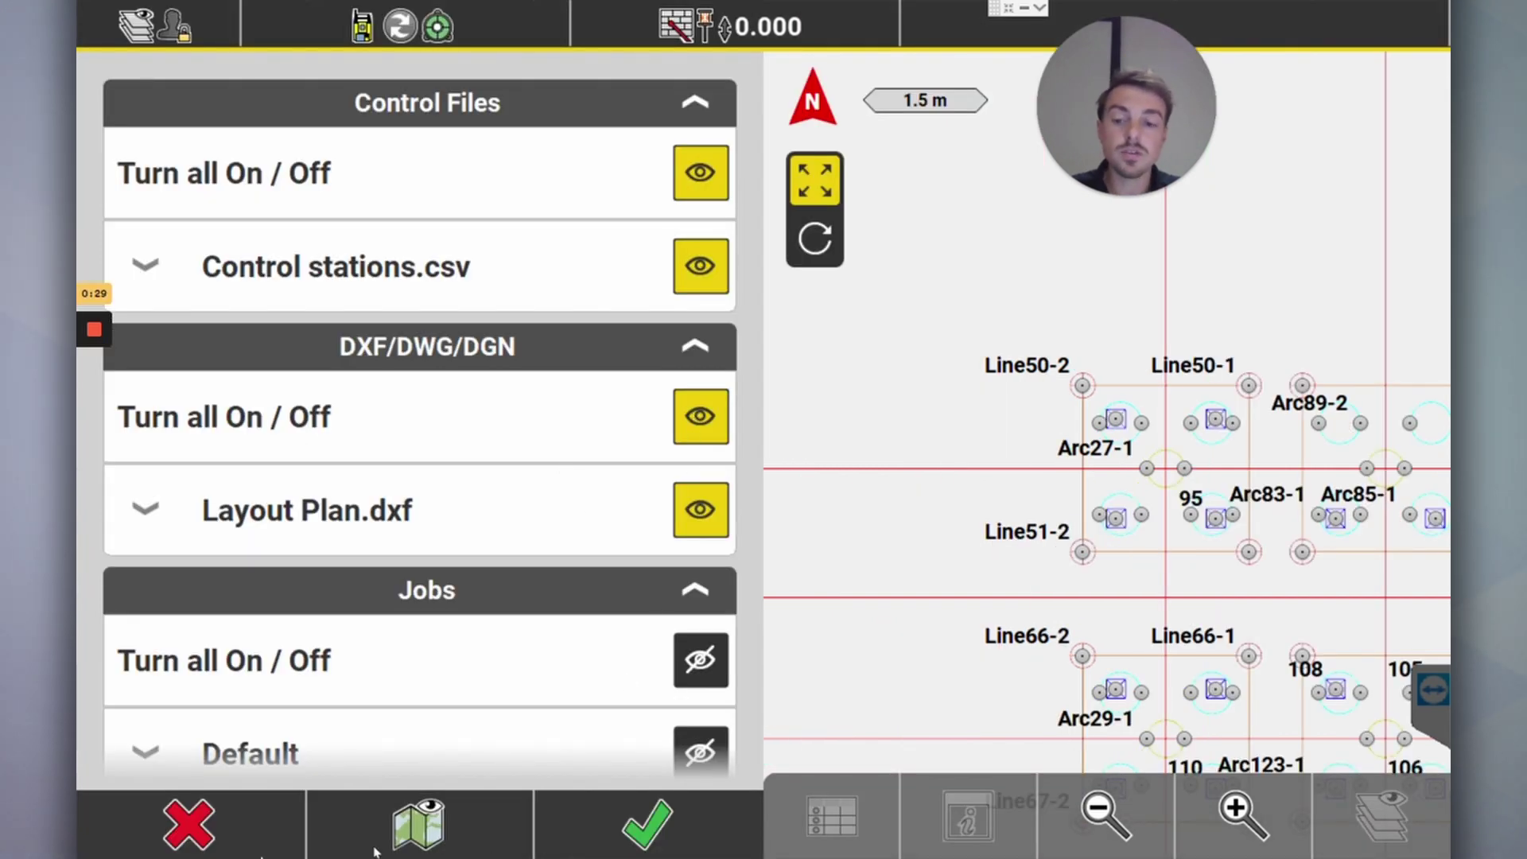
{"action": "left_click", "coordinate": [174, 841]}
{"action": "left_click_drag", "start_coordinate": [825, 482], "coordinate": [592, 472]}
{"action": "left_click", "coordinate": [1237, 823]}
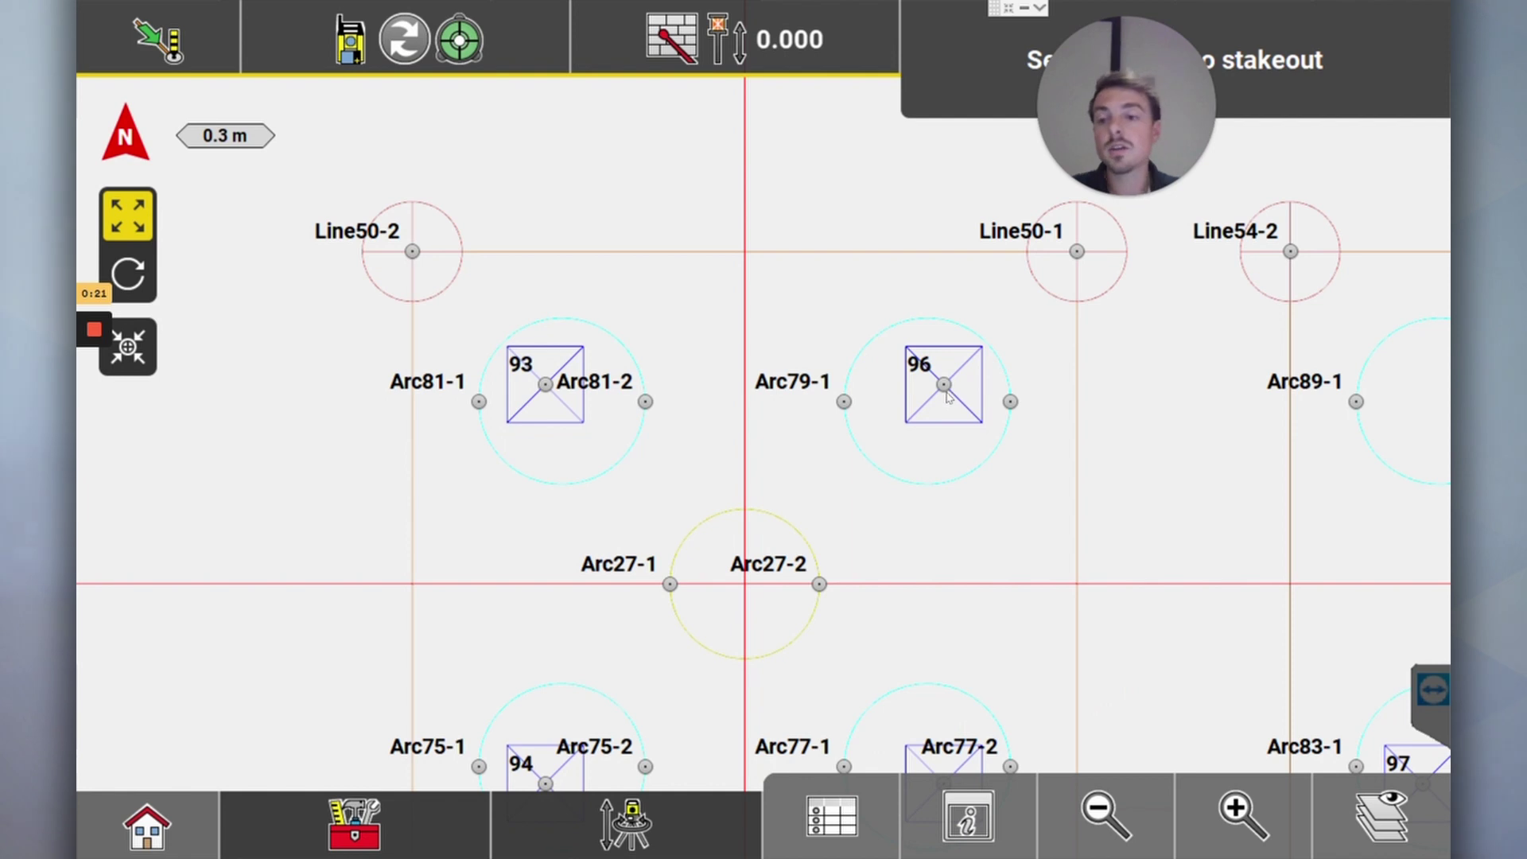
{"action": "left_click", "coordinate": [1073, 795]}
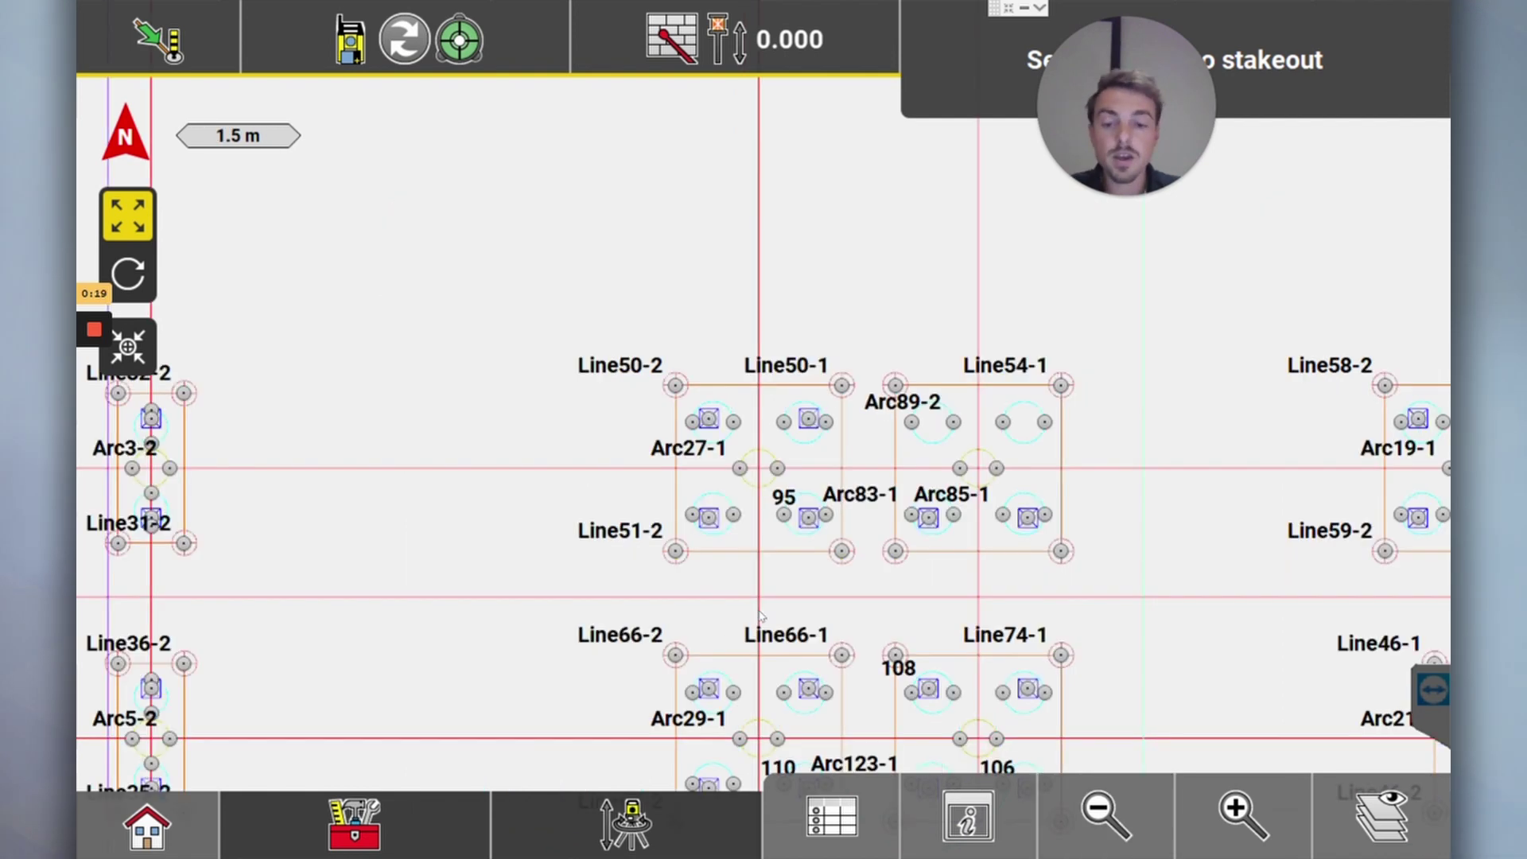
{"action": "left_click_drag", "start_coordinate": [946, 472], "coordinate": [1104, 390]}
{"action": "left_click", "coordinate": [1258, 815]}
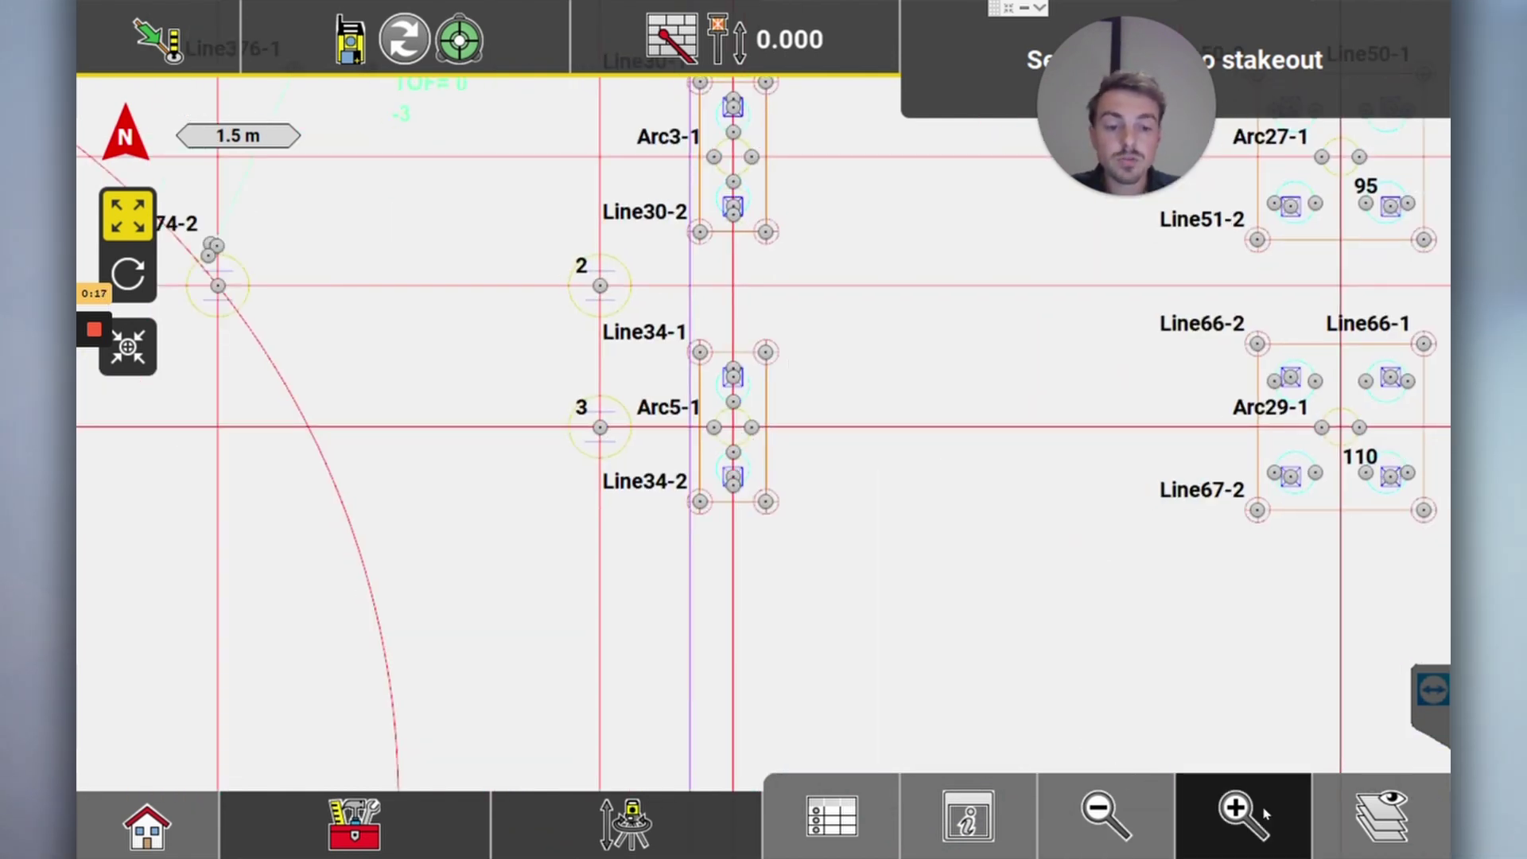